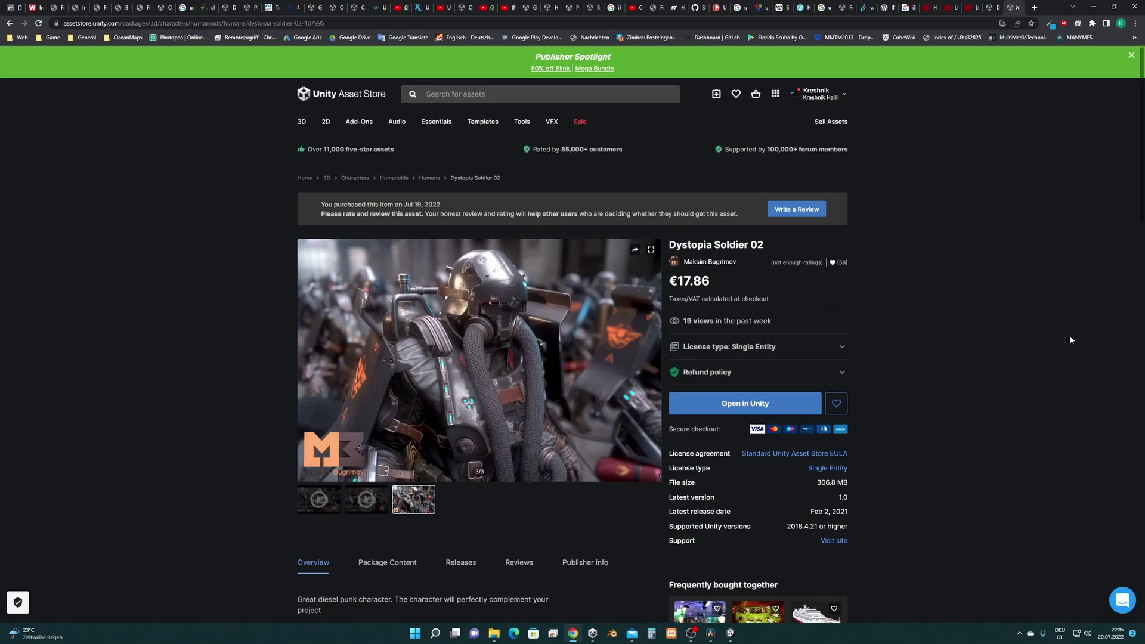
# Step: Switch to the Unity editor and add the Dystopia_Soldier_02 prefab as a child of the Ellen object
pyautogui.click(1094, 6)
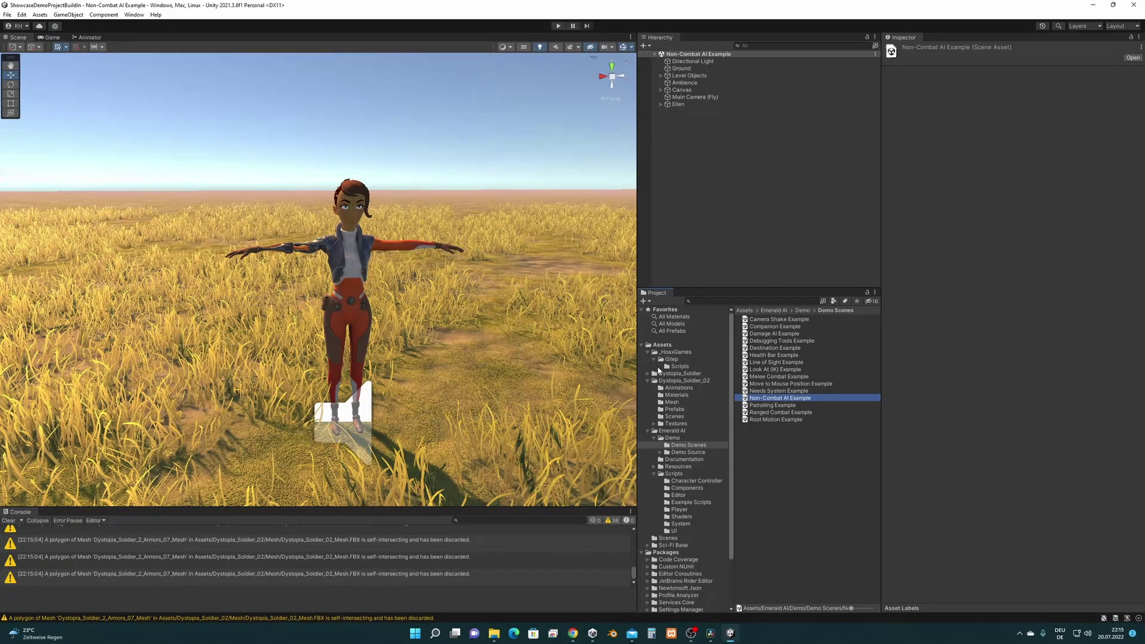
pyautogui.moveTo(467, 303)
pyautogui.keyDown('alt'); pyautogui.mouseDown()
pyautogui.moveTo(455, 300)
pyautogui.moveTo(458, 315)
pyautogui.mouseUp(); pyautogui.keyUp('alt')
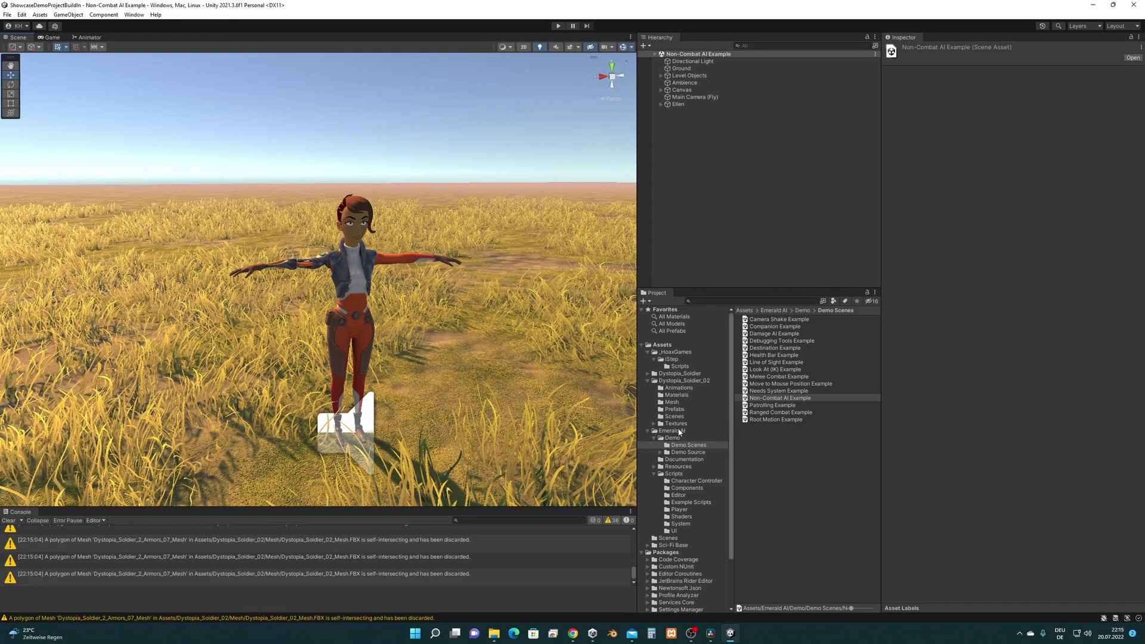
pyautogui.keyDown('alt'); pyautogui.moveTo(492, 322); pyautogui.dragTo(467, 324); pyautogui.keyUp('alt')
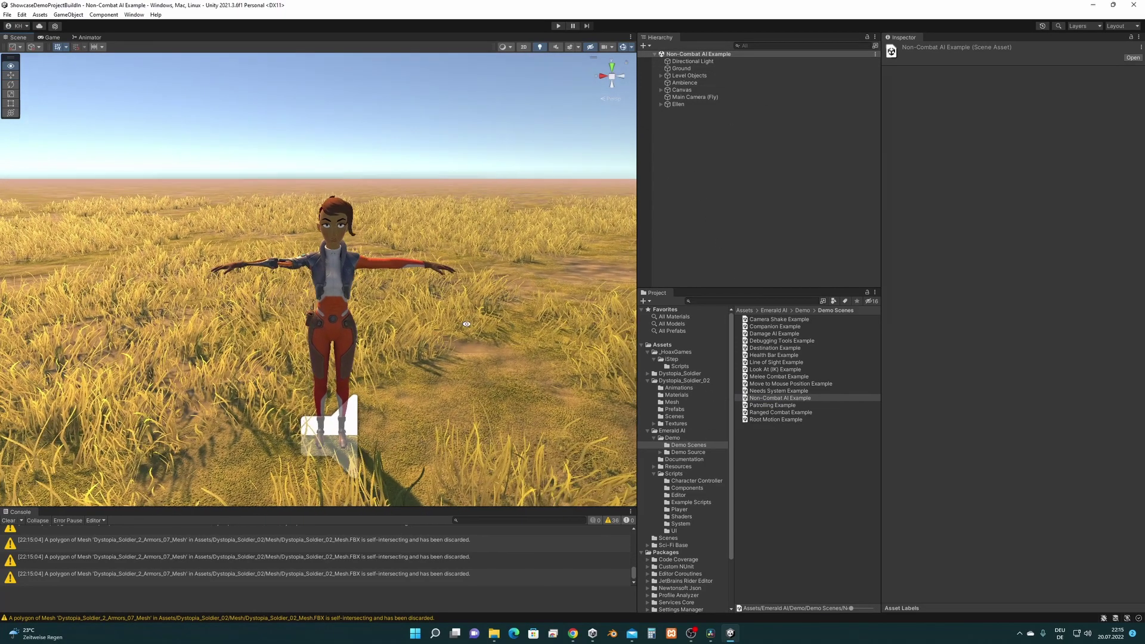
pyautogui.moveTo(466, 324); pyautogui.dragTo(502, 322, button='right')
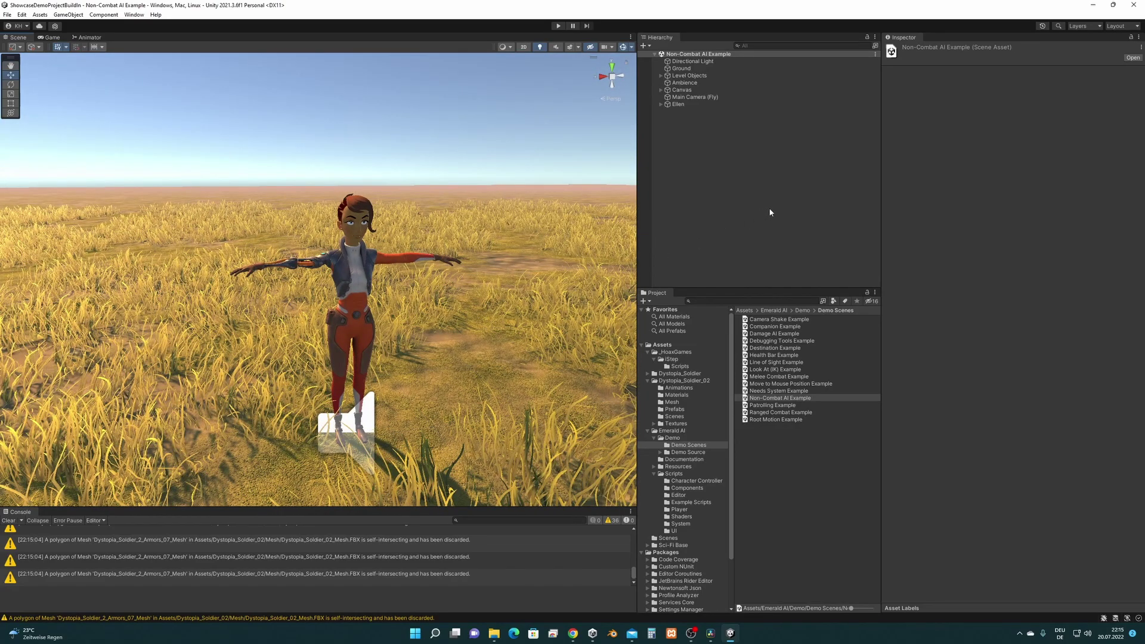
pyautogui.click(698, 380)
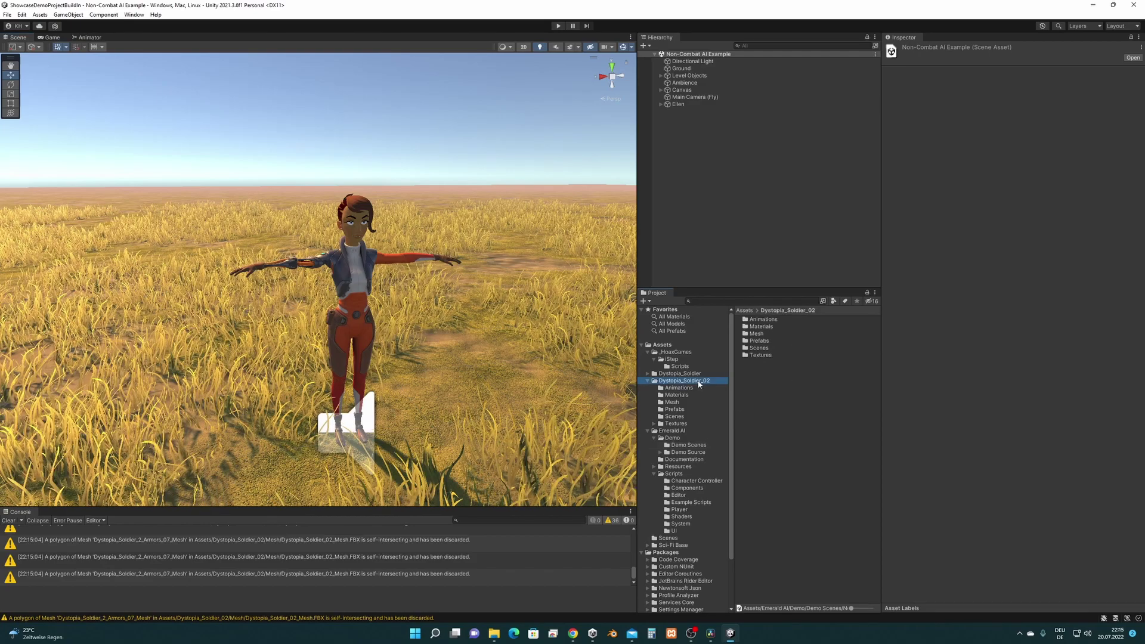
pyautogui.doubleClick(765, 343)
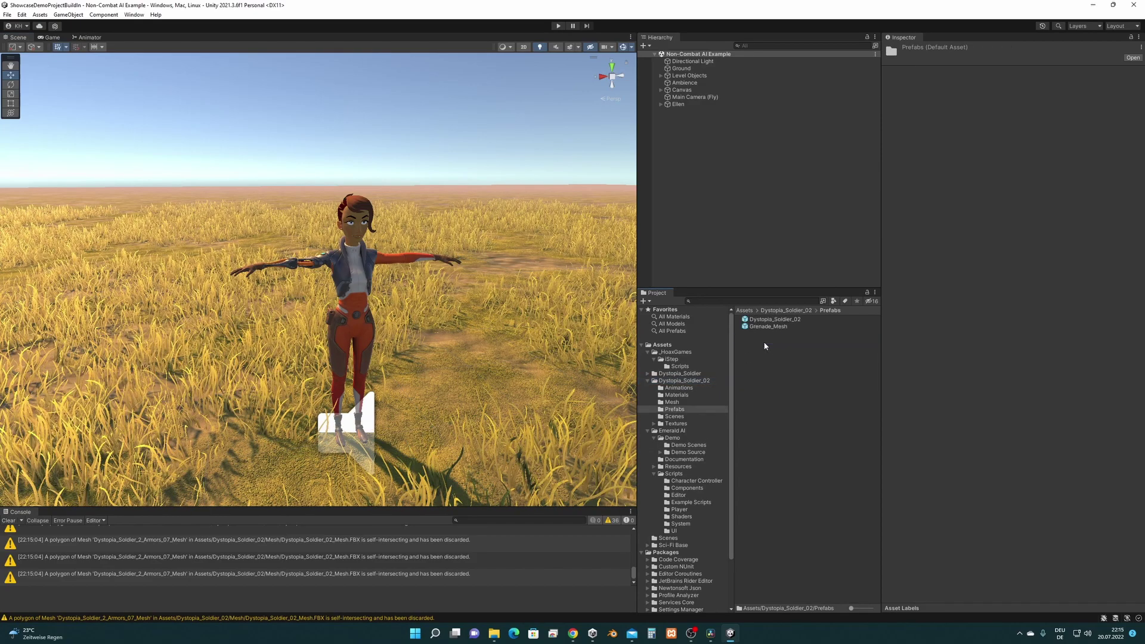
pyautogui.moveTo(776, 319); pyautogui.dragTo(680, 109)
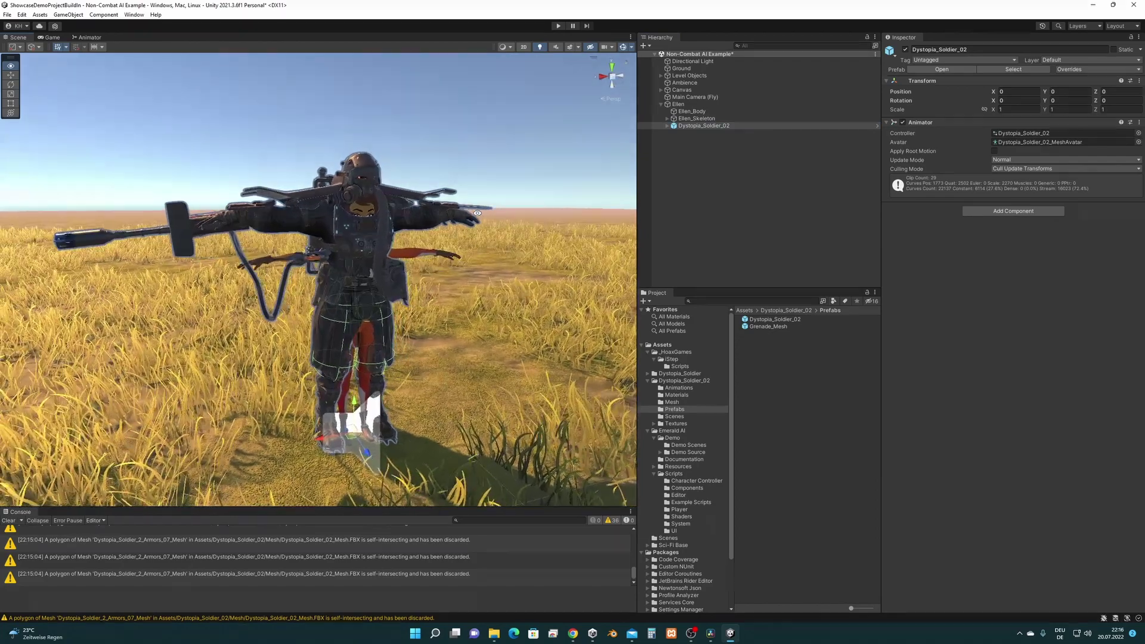
# Step: Delete the Ellen_Body and Ellen_Skeleton children from the Ellen object
pyautogui.click(710, 114)
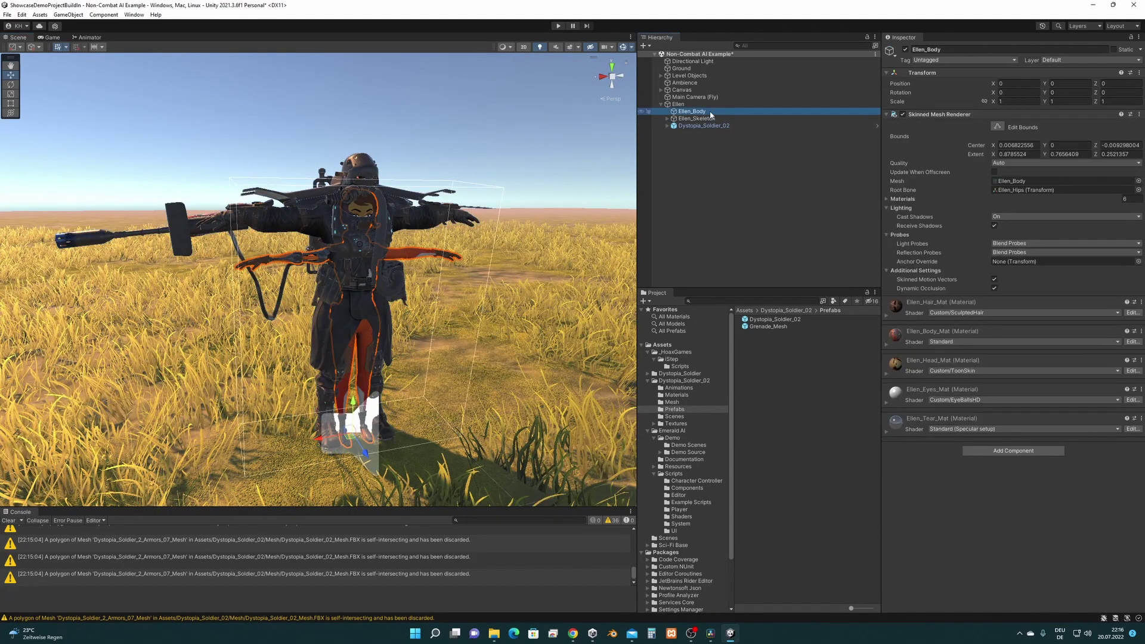
pyautogui.press('Delete')
pyautogui.click(702, 113)
pyautogui.press('Delete')
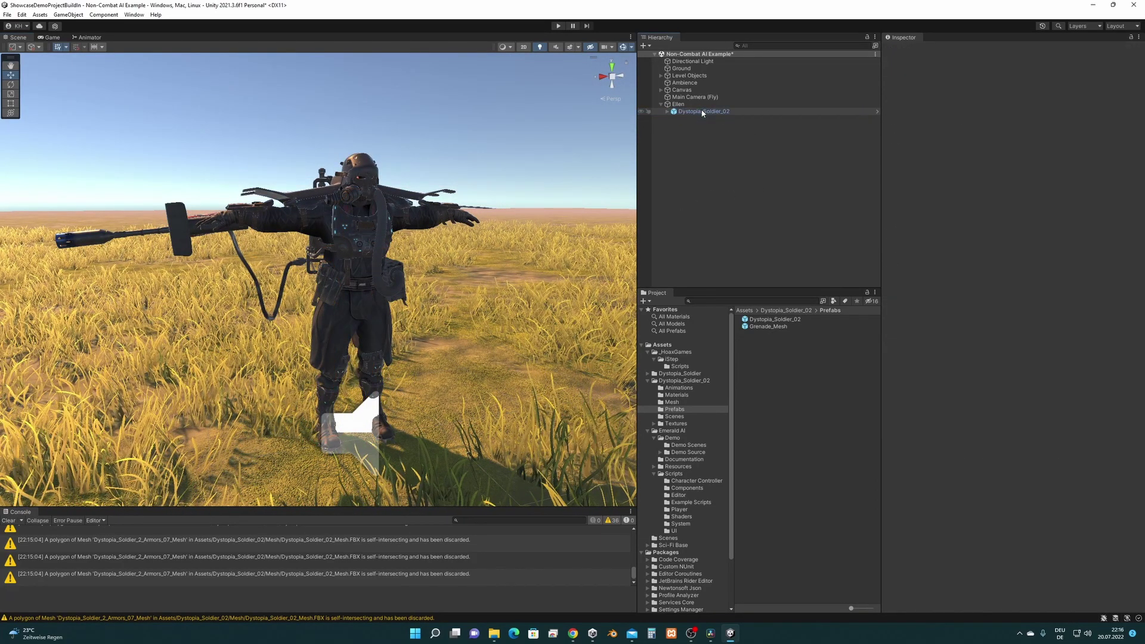
# Step: Find the model behind the soldier's Animator avatar, set the Dystopia_Soldier_02_Mesh rig's animation type to Humanoid and apply it
pyautogui.click(702, 113)
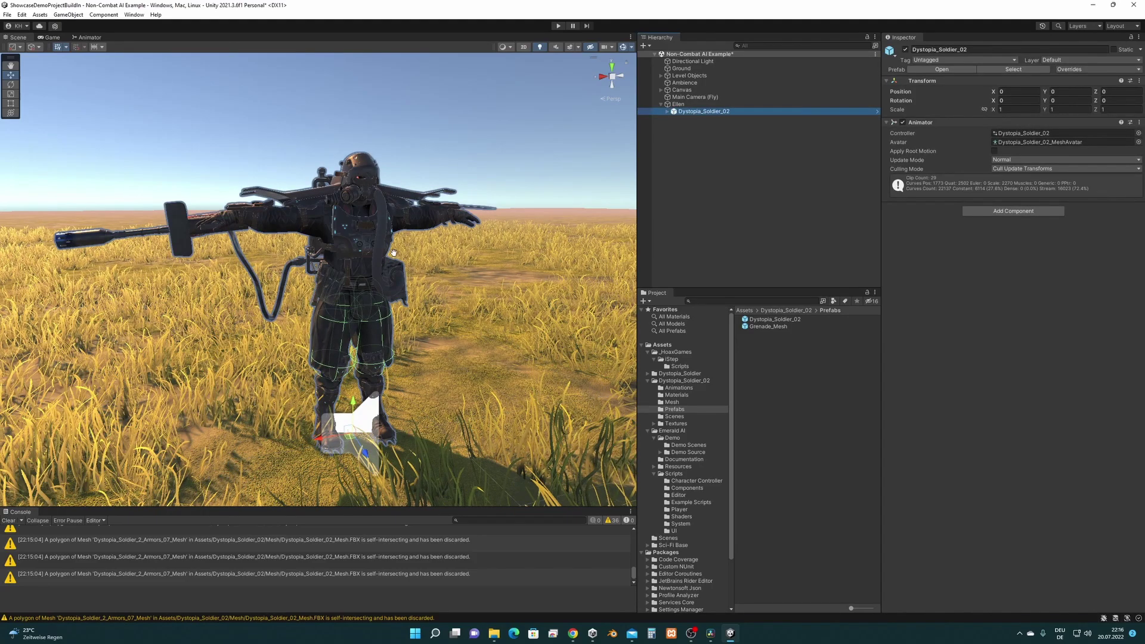
pyautogui.keyDown('alt'); pyautogui.moveTo(520, 250); pyautogui.dragTo(475, 244); pyautogui.keyUp('alt')
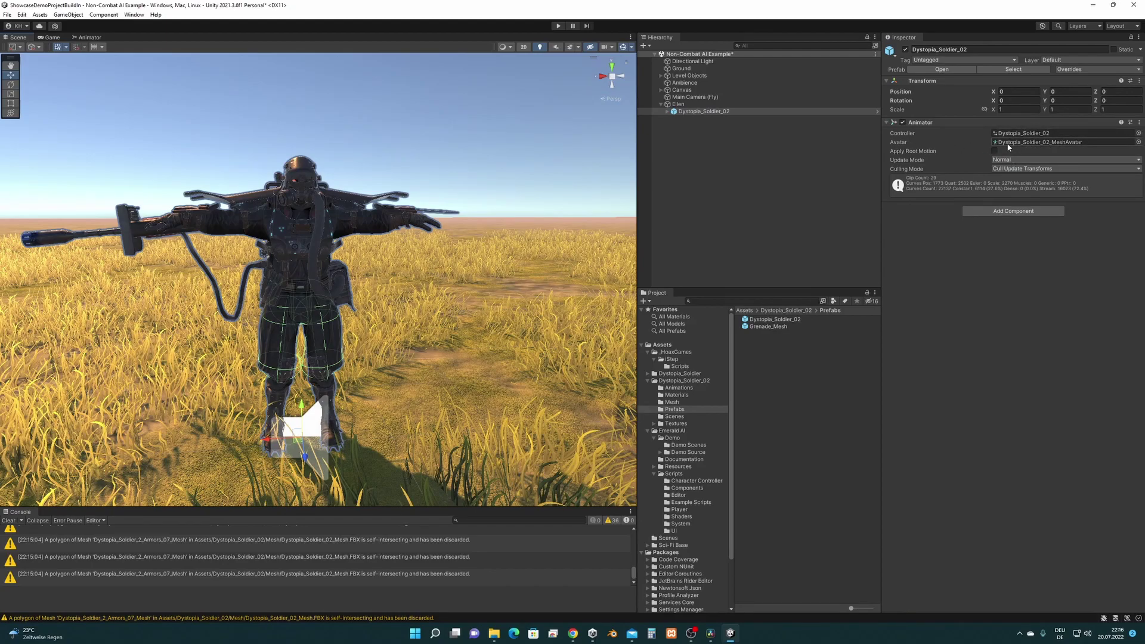
pyautogui.click(1033, 144)
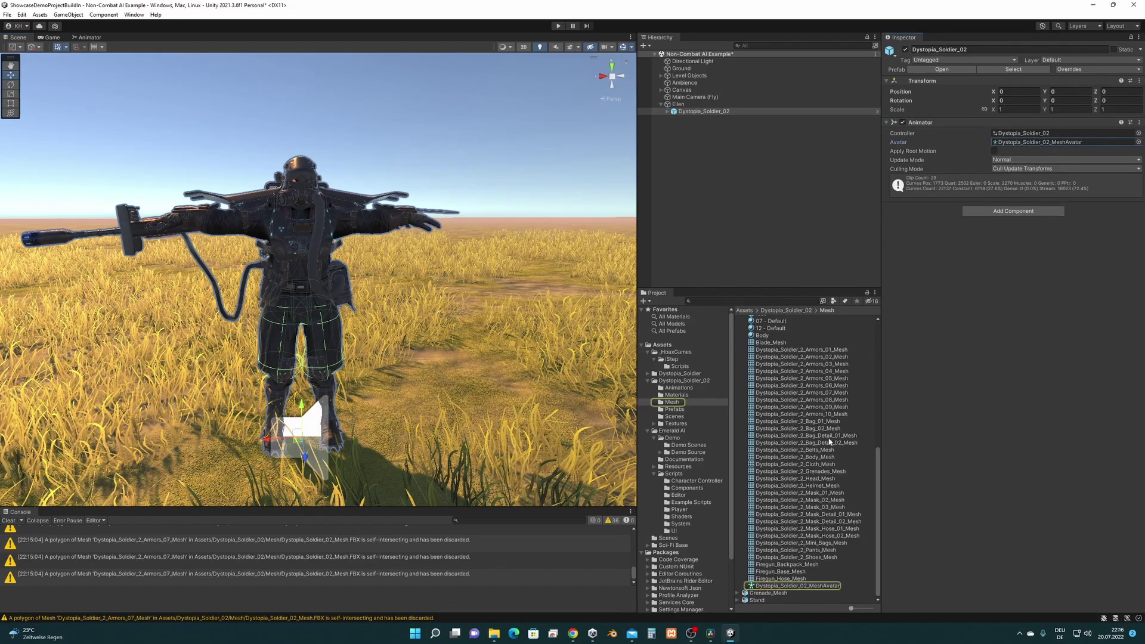
pyautogui.moveTo(877, 476); pyautogui.dragTo(891, 323)
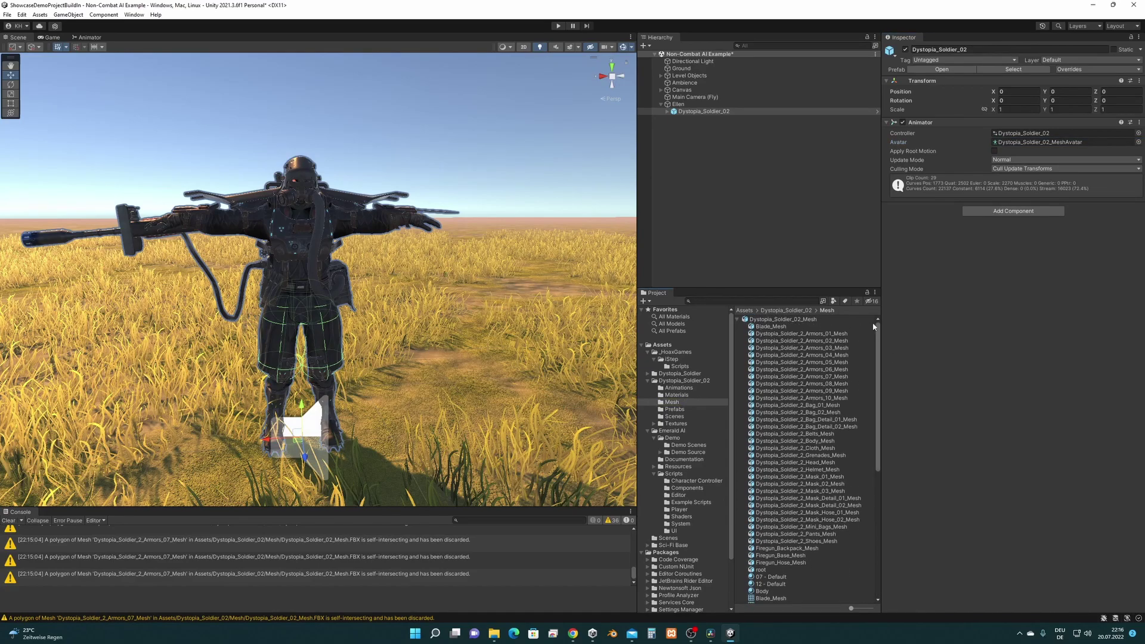
pyautogui.click(812, 321)
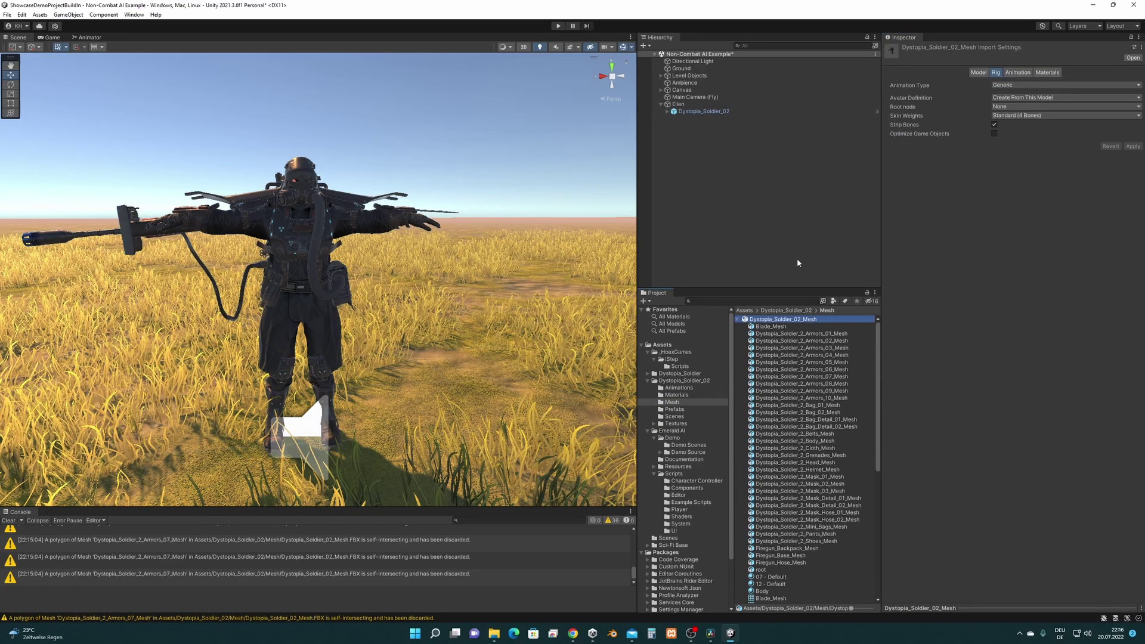
pyautogui.click(1013, 90)
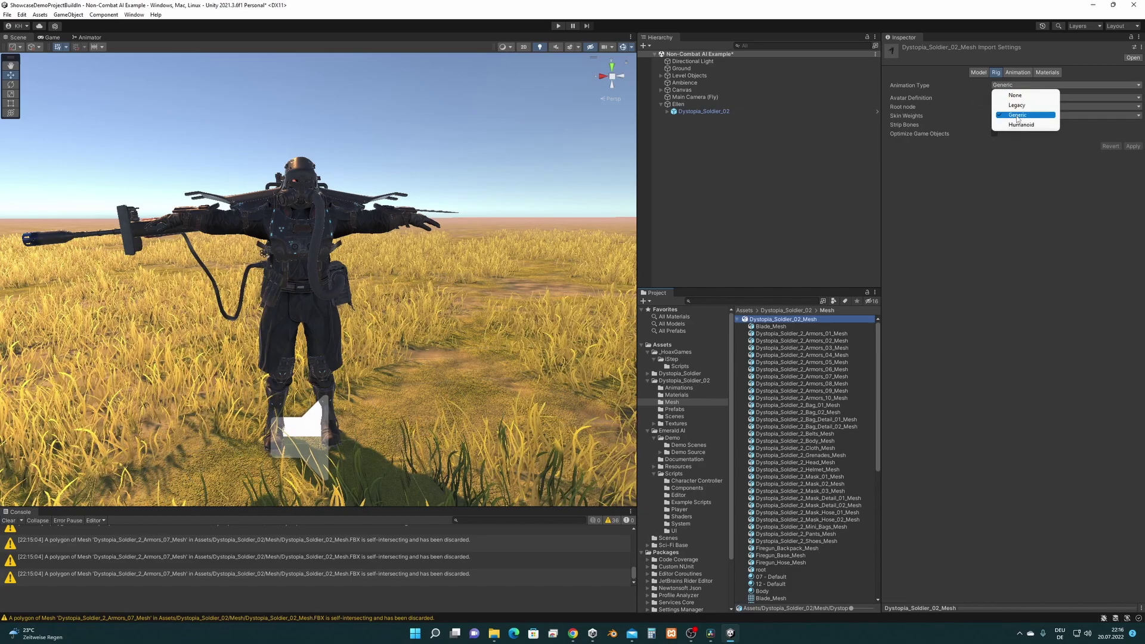
pyautogui.click(1020, 124)
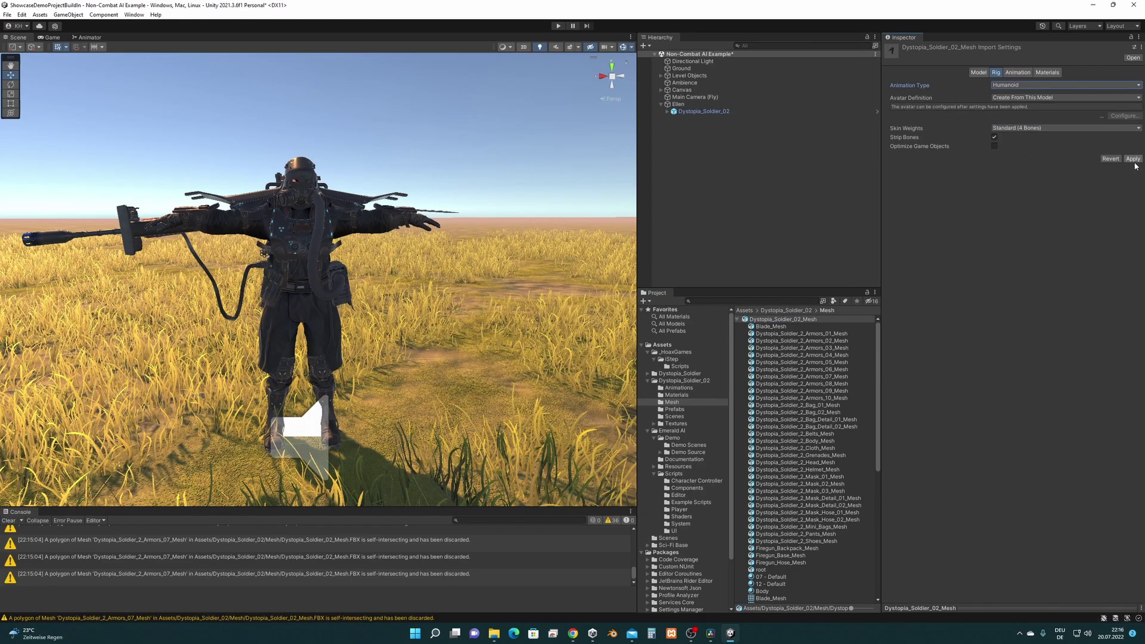
pyautogui.click(1134, 159)
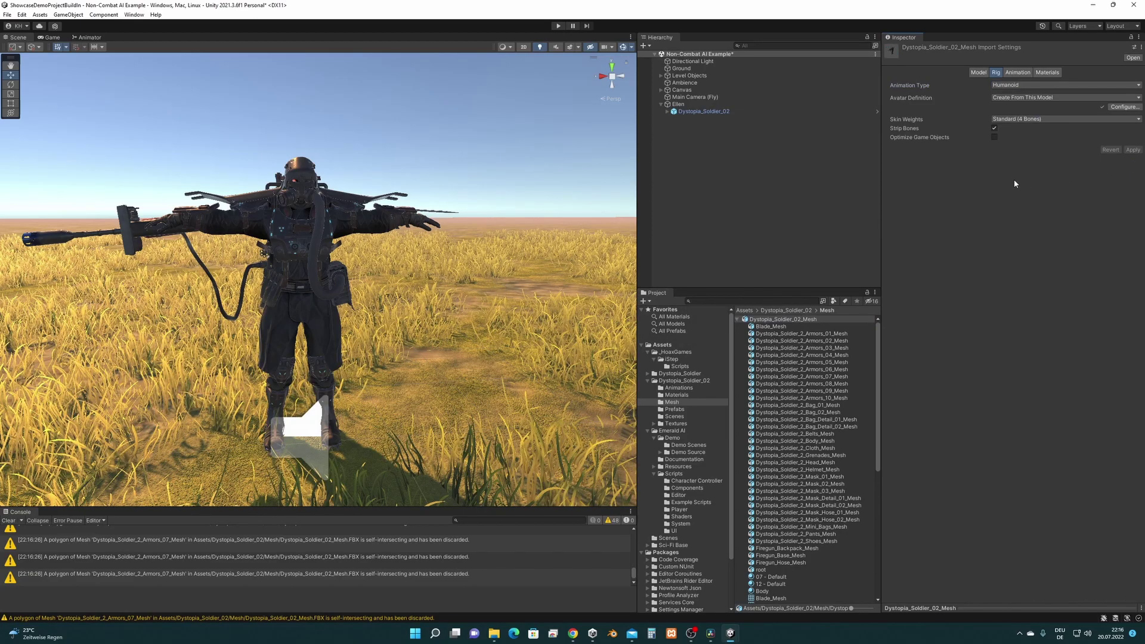
# Step: Set the animation type to Humanoid for all Dystopia_Soldier_02 animation models from 02_Jump through Run_Right
pyautogui.click(729, 111)
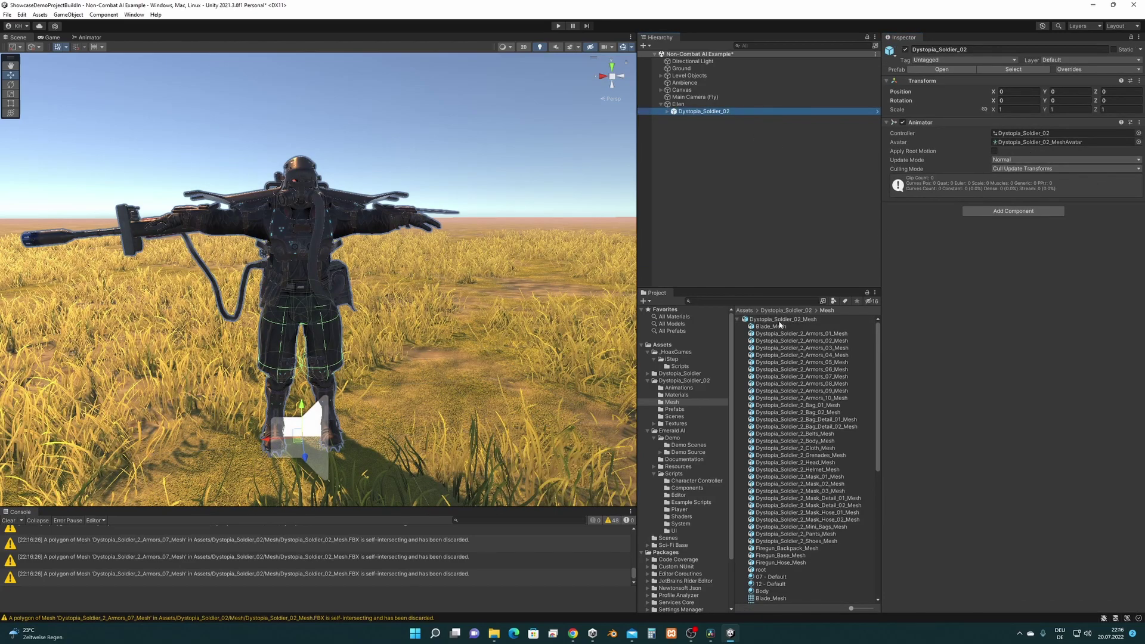
pyautogui.click(680, 387)
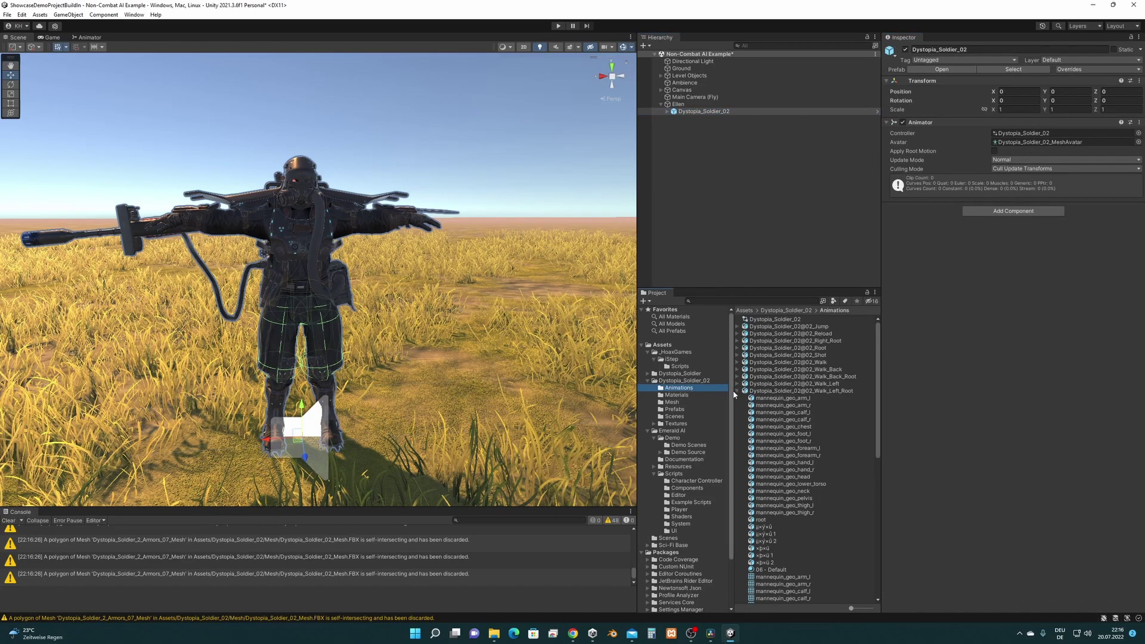
pyautogui.click(738, 392)
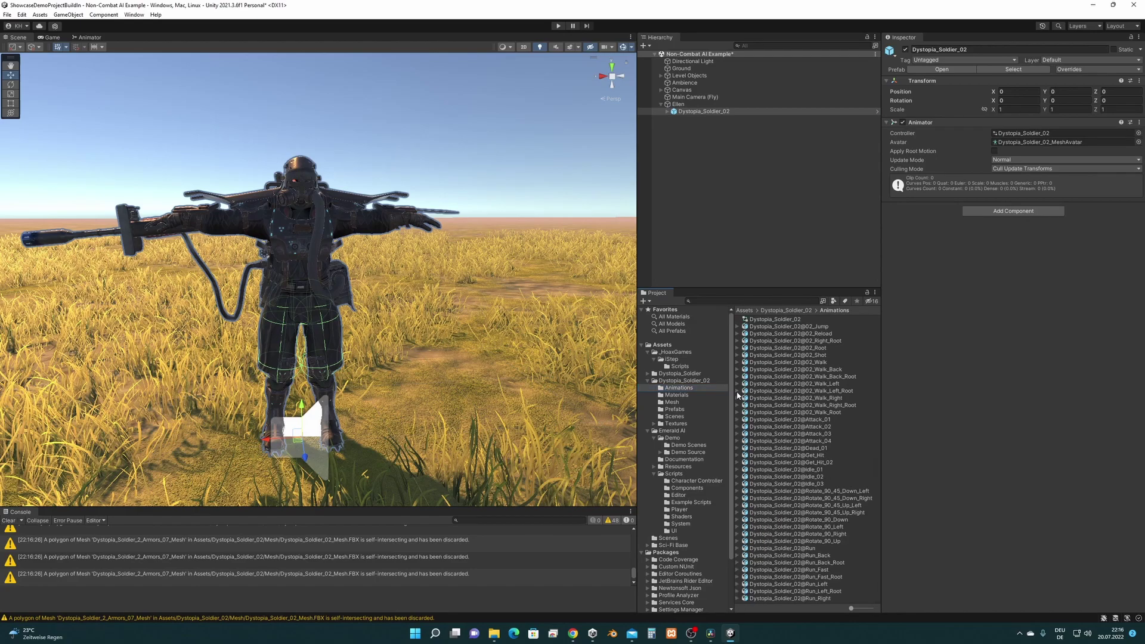
pyautogui.click(678, 387)
pyautogui.click(791, 327)
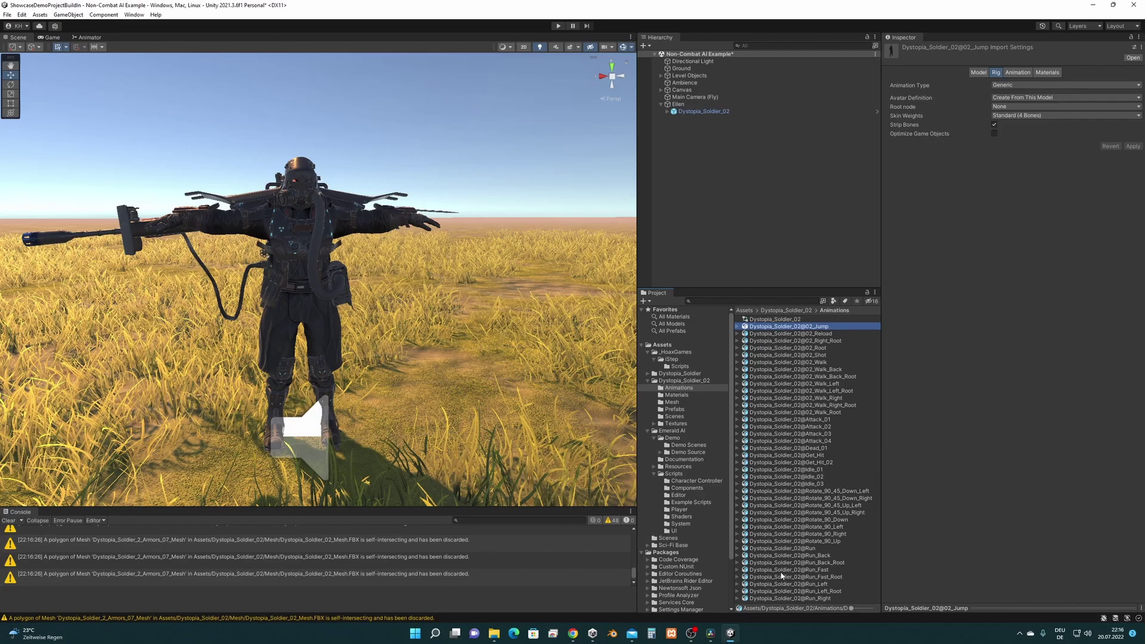
pyautogui.keyDown('shift'); pyautogui.click(804, 598); pyautogui.keyUp('shift')
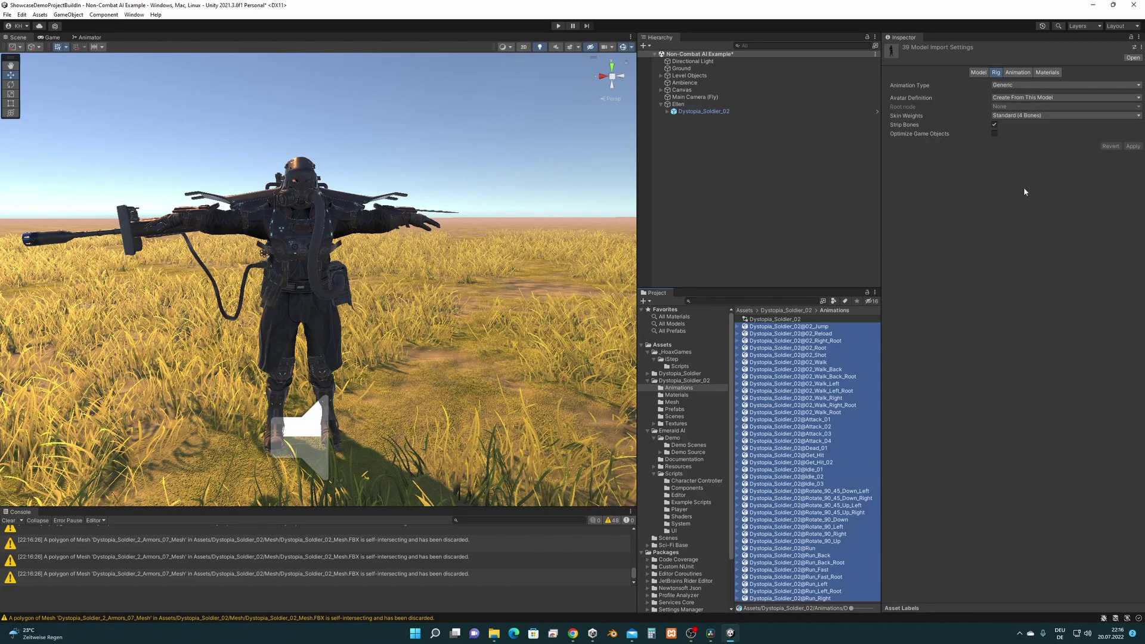
pyautogui.click(1022, 86)
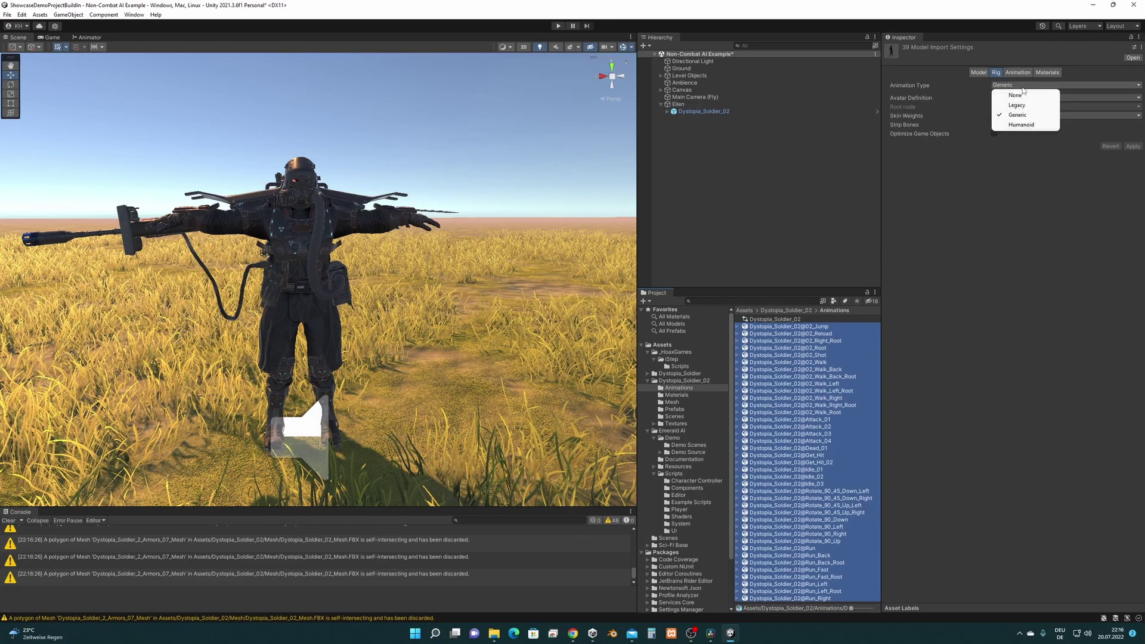
pyautogui.click(1022, 125)
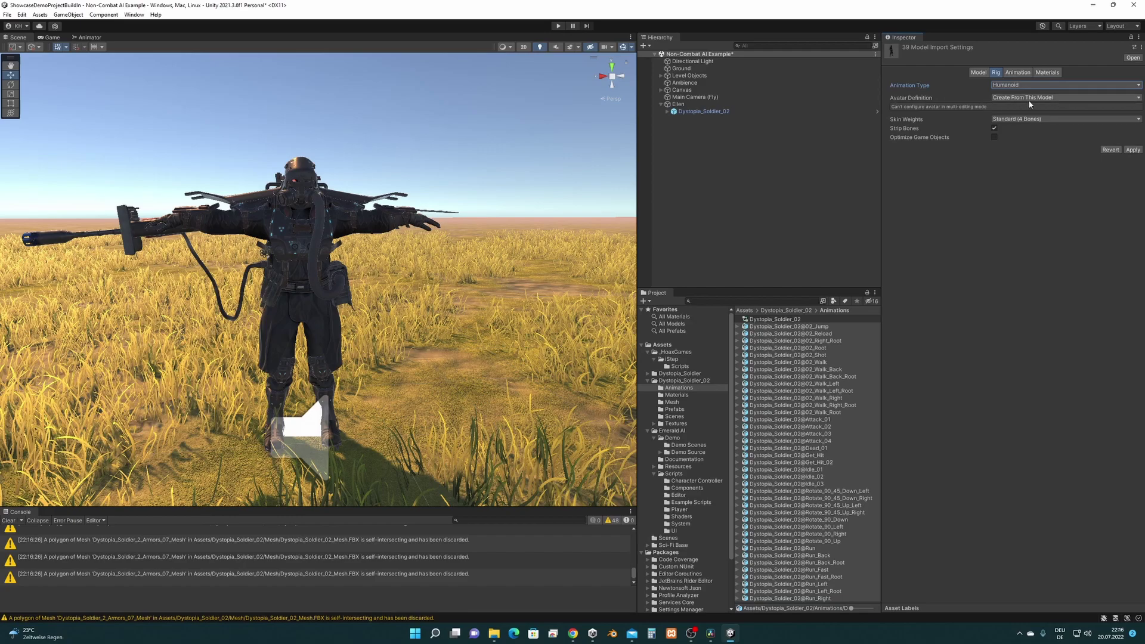
# Step: Set the animation models' avatar definition to Copy From Other Avatar with Dystopia_Soldier_02_MeshAvatar as the source, and apply it
pyautogui.click(1059, 98)
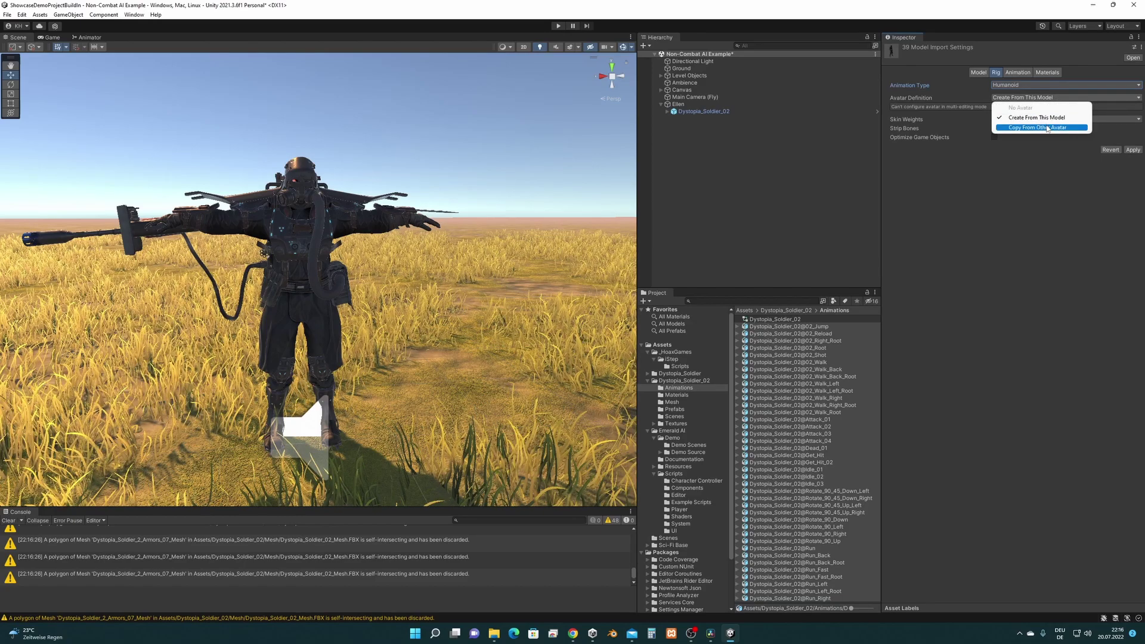
pyautogui.click(1048, 128)
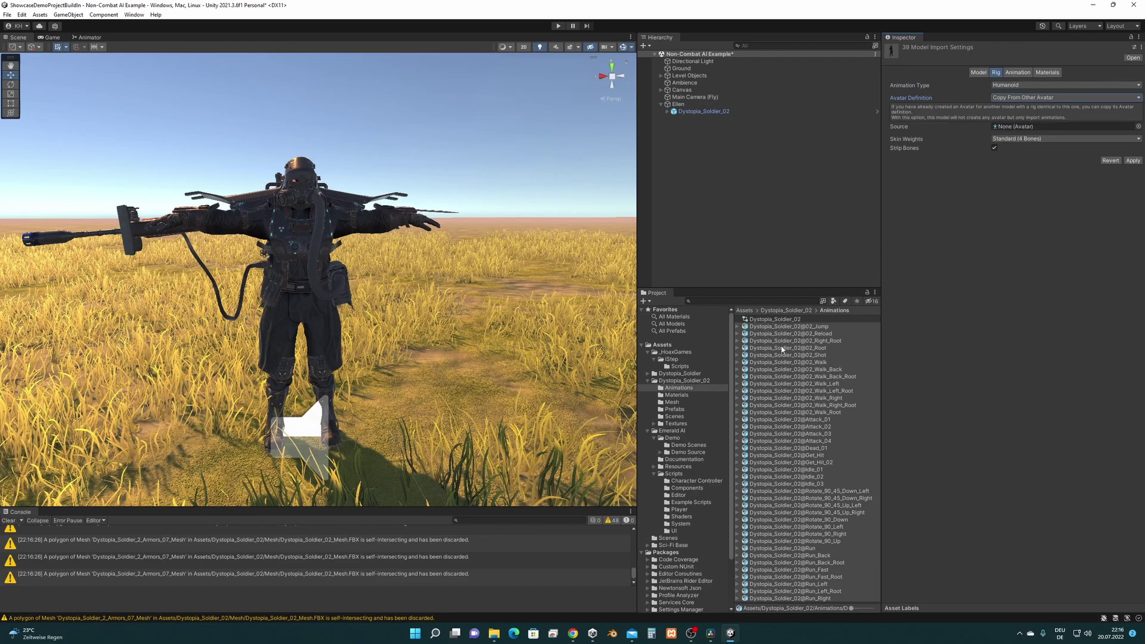
pyautogui.click(672, 402)
pyautogui.scroll(-5, 799, 388)
pyautogui.scroll(5, 782, 382)
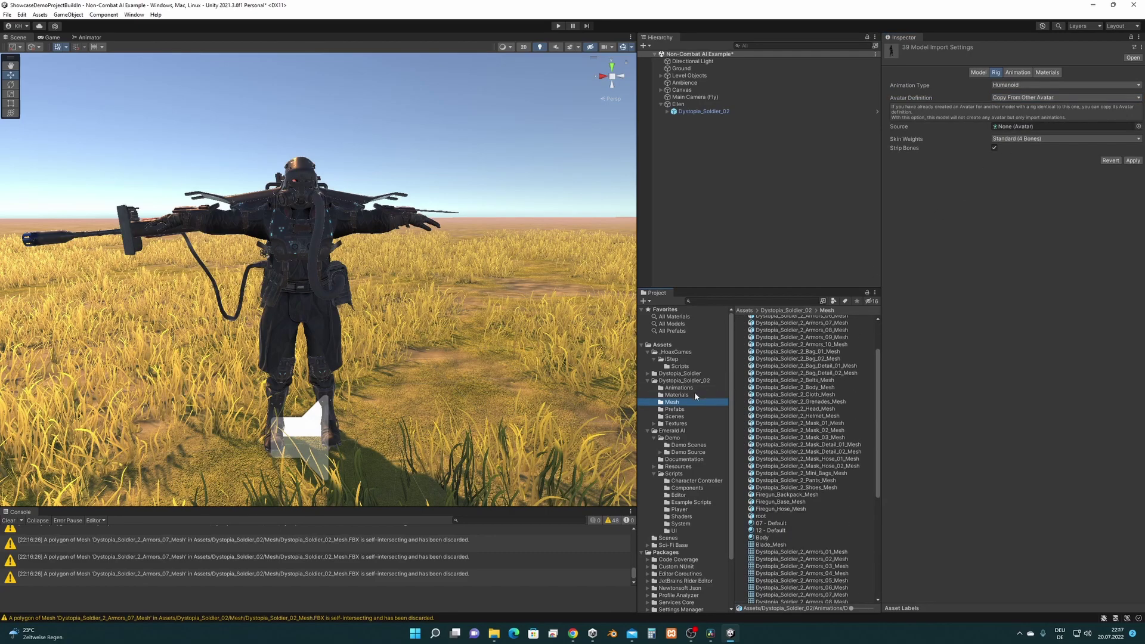
pyautogui.scroll(-5, 805, 447)
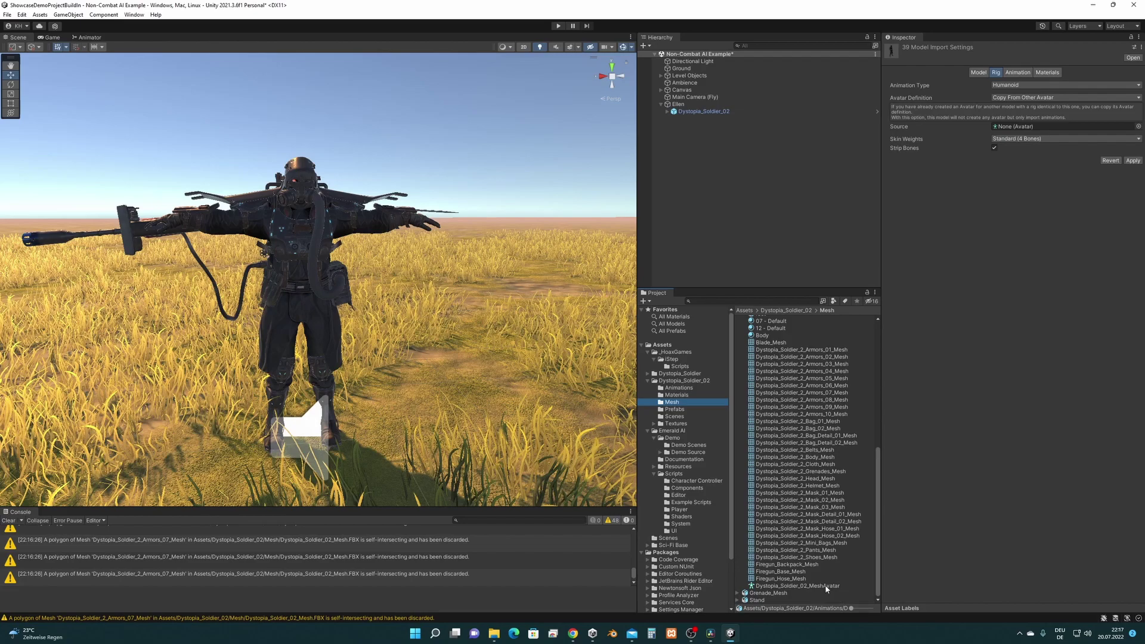
pyautogui.moveTo(827, 588); pyautogui.dragTo(1042, 128)
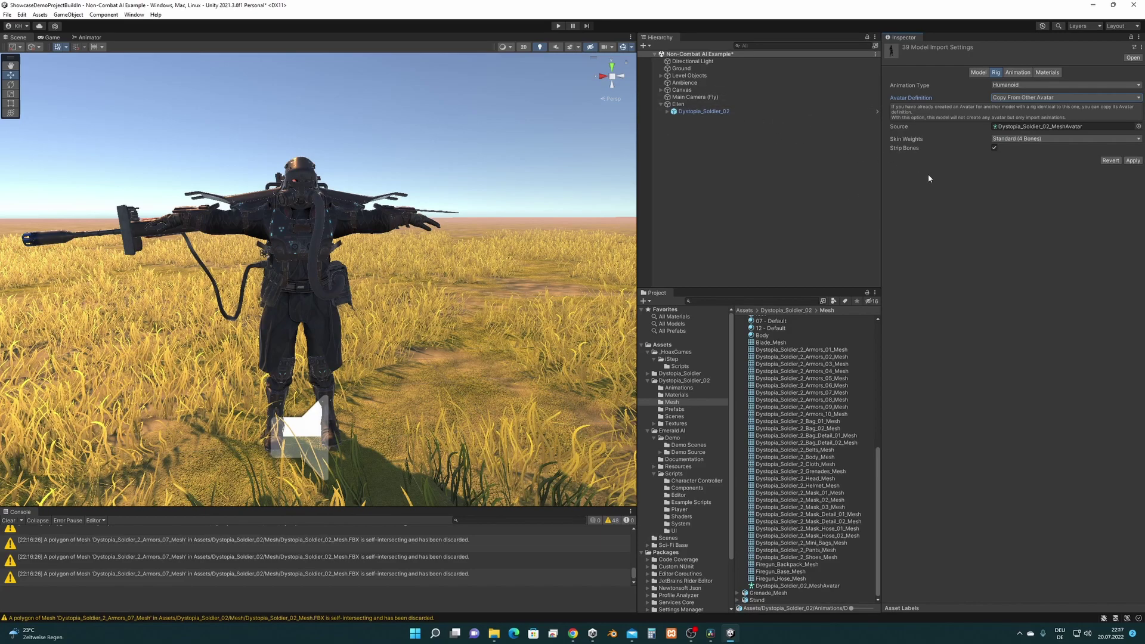
pyautogui.click(1134, 161)
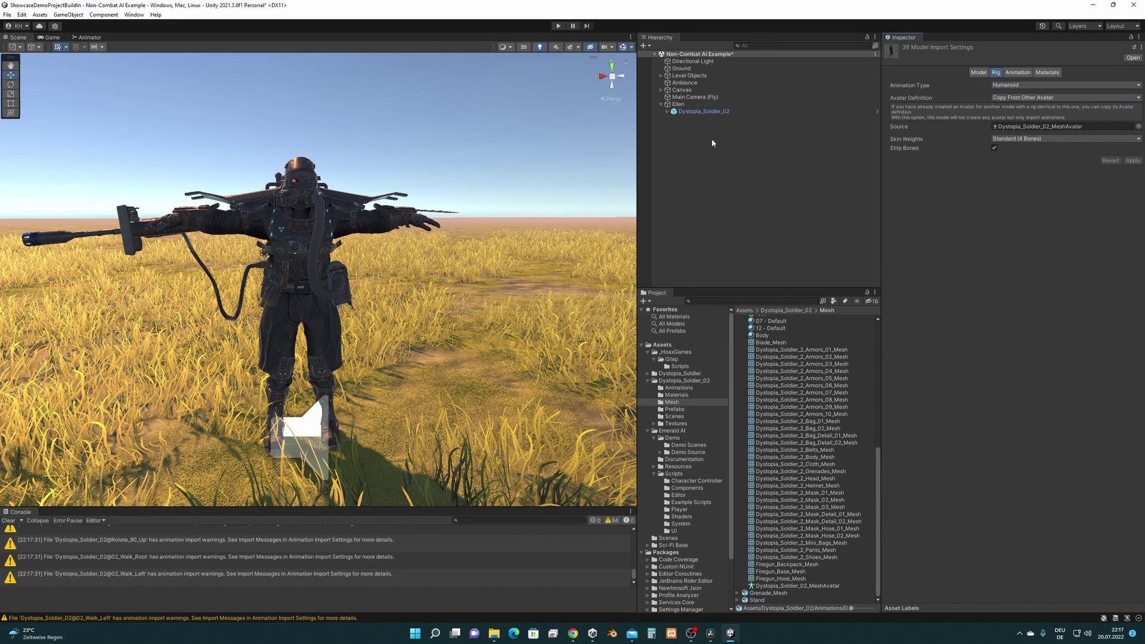
# Step: Assign Dystopia_Soldier_02_MeshAvatar as the avatar in the Ellen object's Animator component
pyautogui.click(699, 111)
pyautogui.keyDown('alt'); pyautogui.moveTo(613, 173); pyautogui.dragTo(576, 174); pyautogui.keyUp('alt')
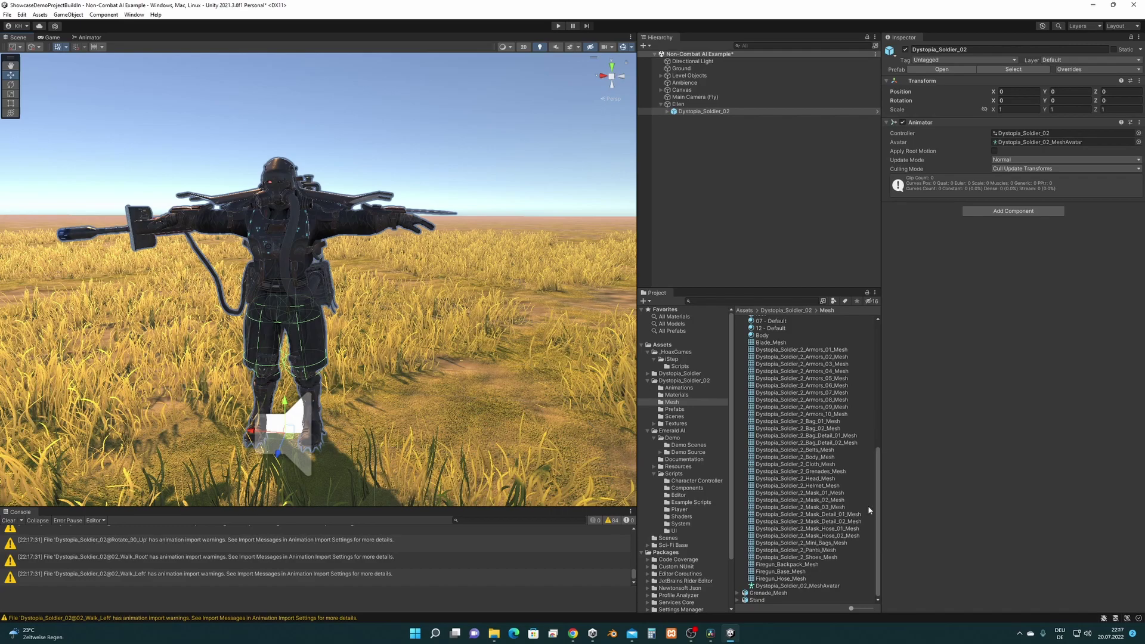
pyautogui.click(1047, 142)
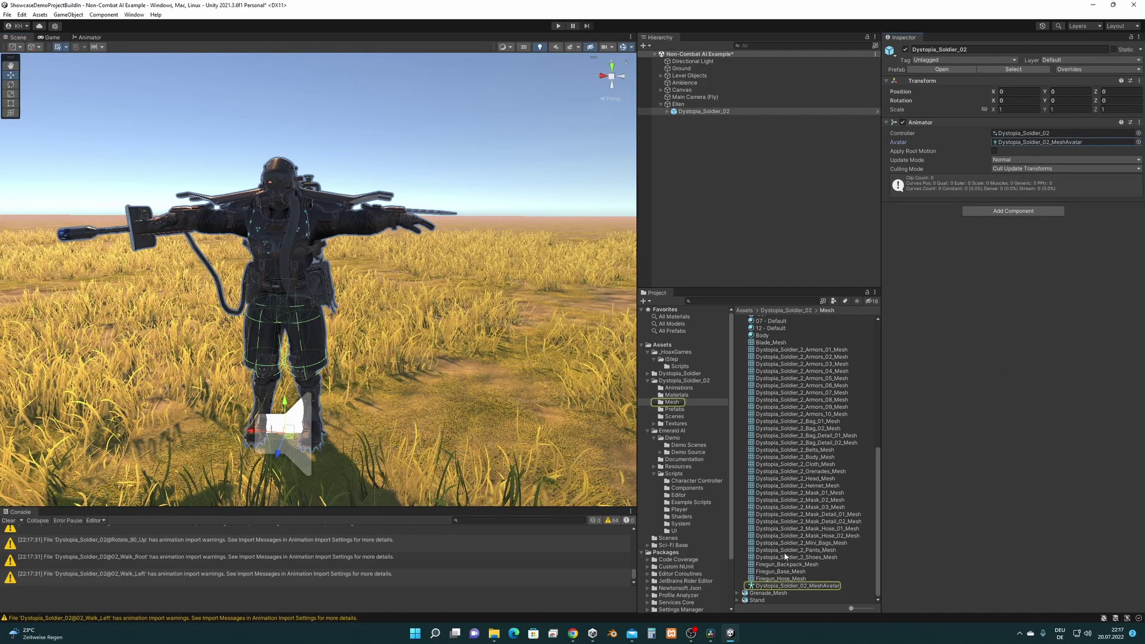
pyautogui.click(678, 103)
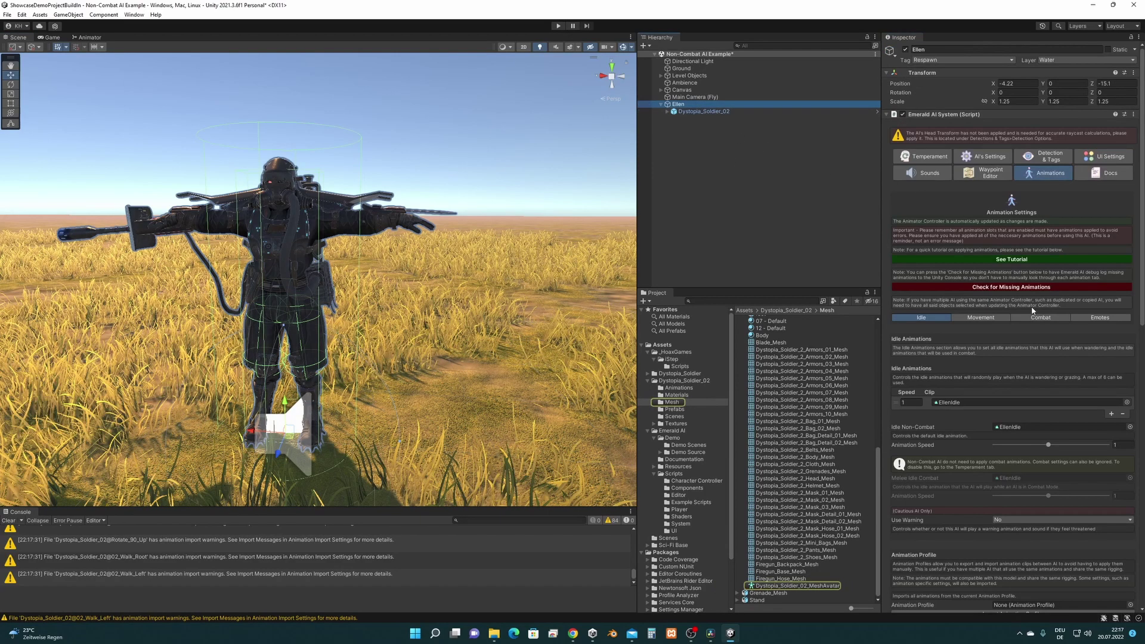
pyautogui.scroll(-10, 1034, 310)
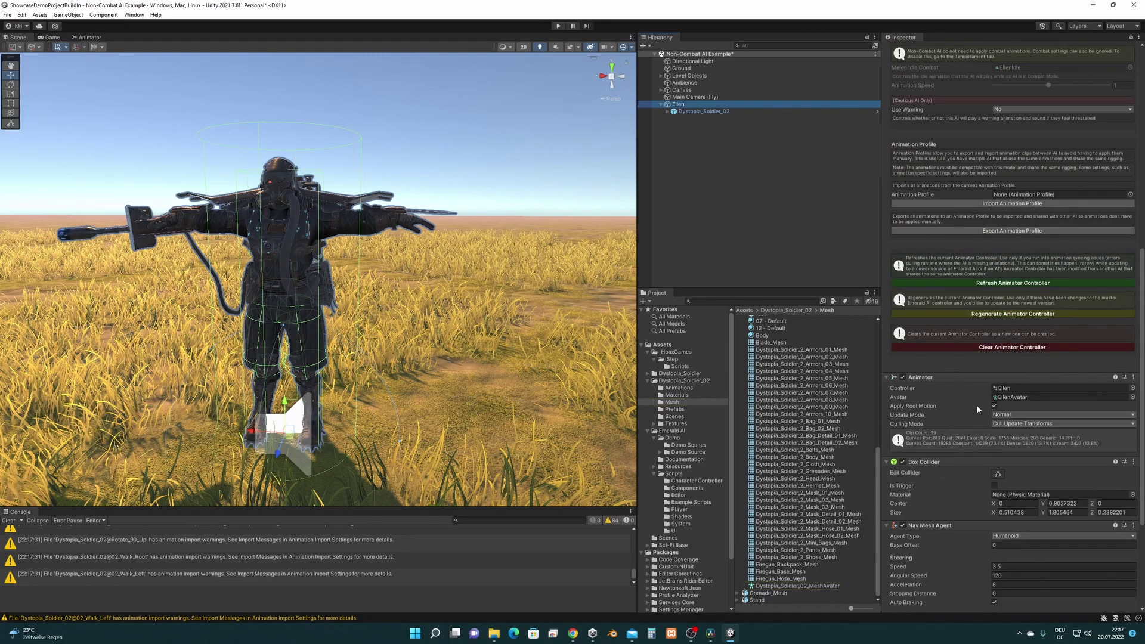
pyautogui.scroll(-2, 979, 409)
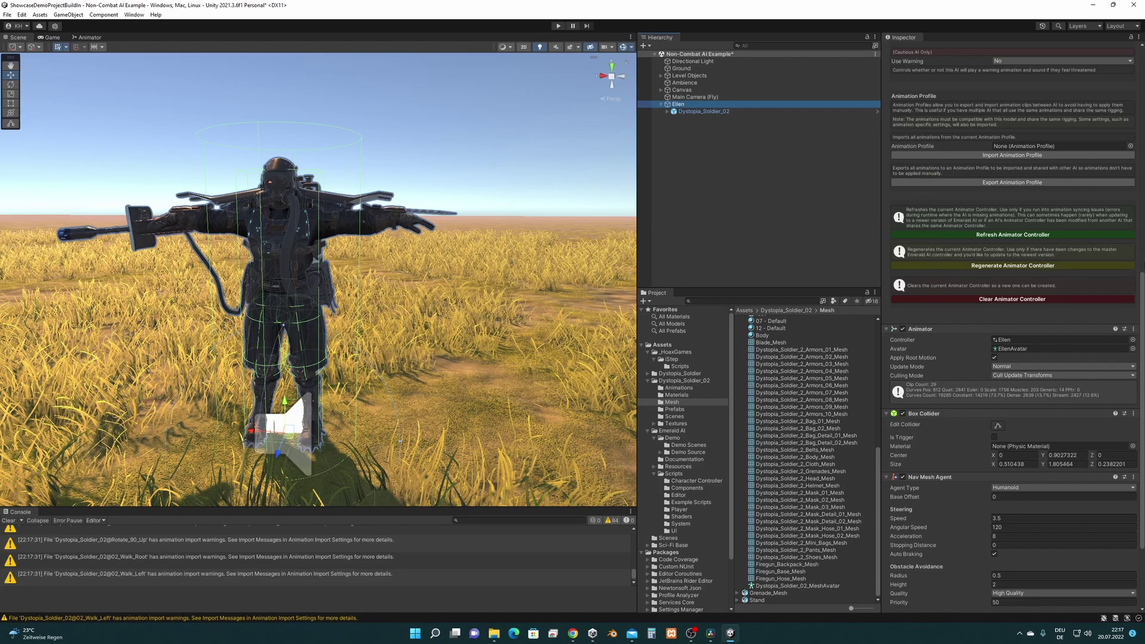
pyautogui.moveTo(1142, 300); pyautogui.dragTo(1144, 348)
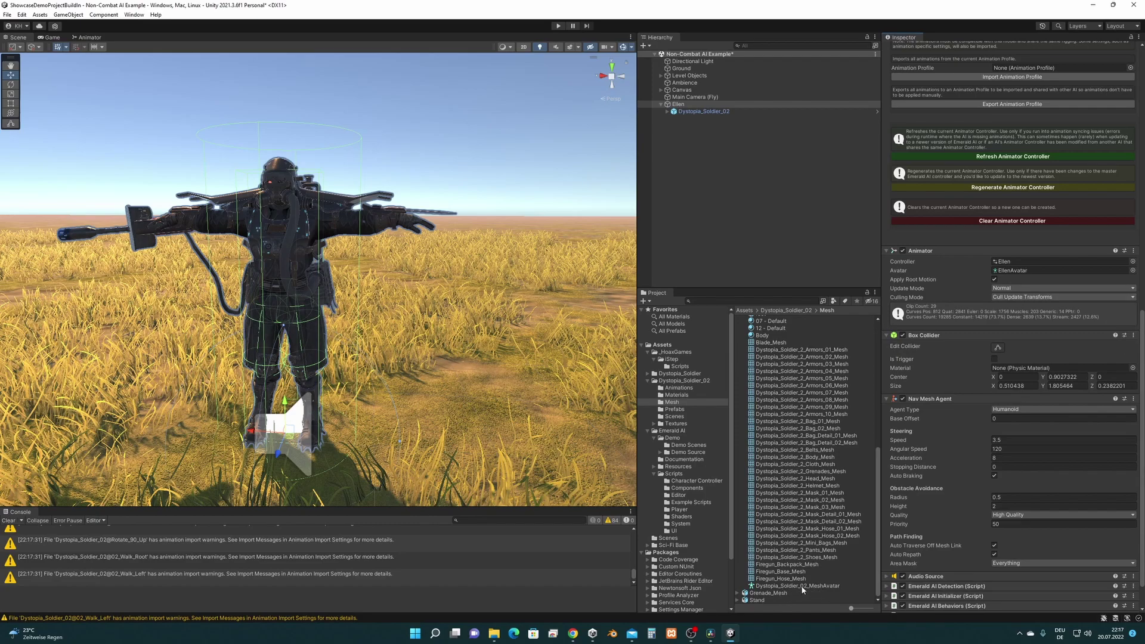
pyautogui.moveTo(803, 590); pyautogui.dragTo(1064, 326)
pyautogui.moveTo(1008, 276)
pyautogui.mouseDown()
pyautogui.moveTo(917, 274)
pyautogui.moveTo(1017, 274)
pyautogui.mouseUp()
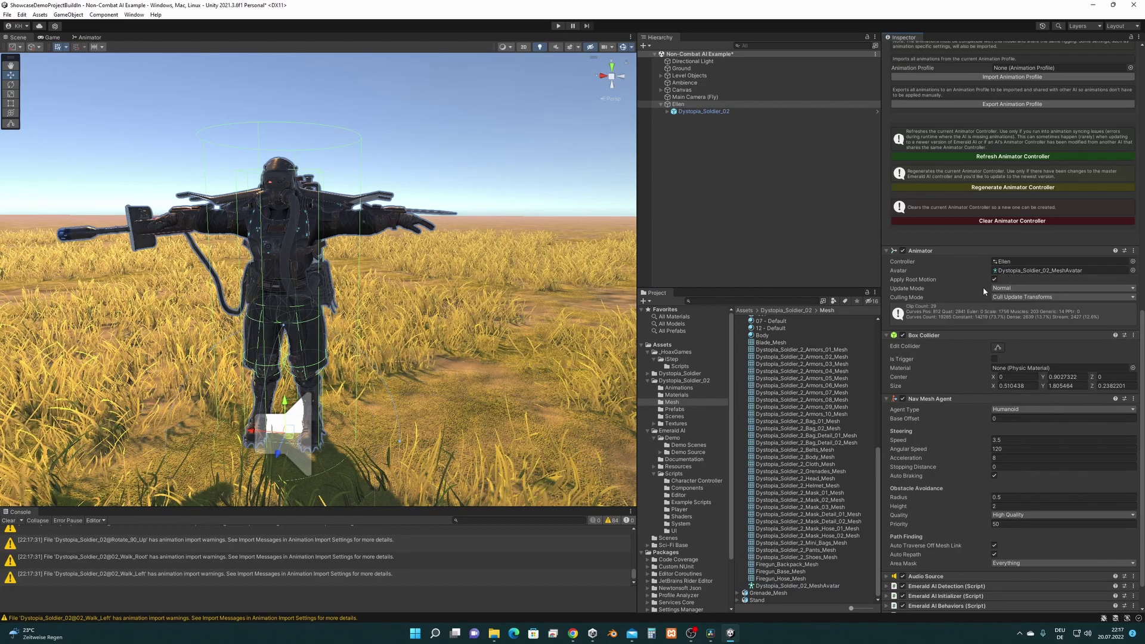
# Step: Remove the Animator component from the Dystopia_Soldier_02 child object and run the scene to test it
pyautogui.click(725, 111)
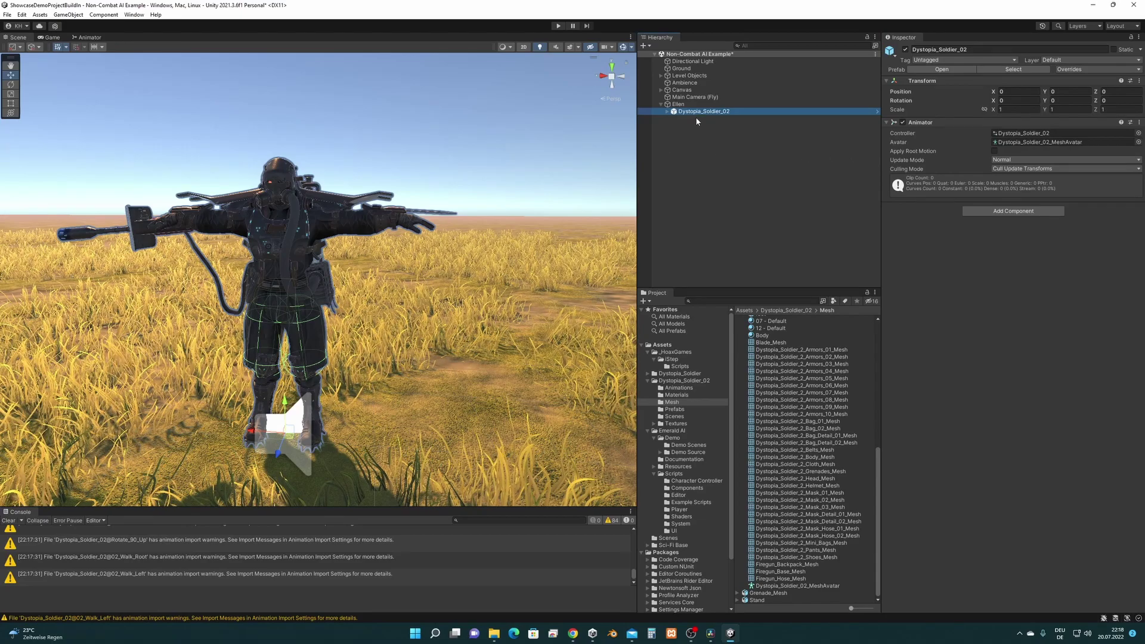
pyautogui.click(1139, 122)
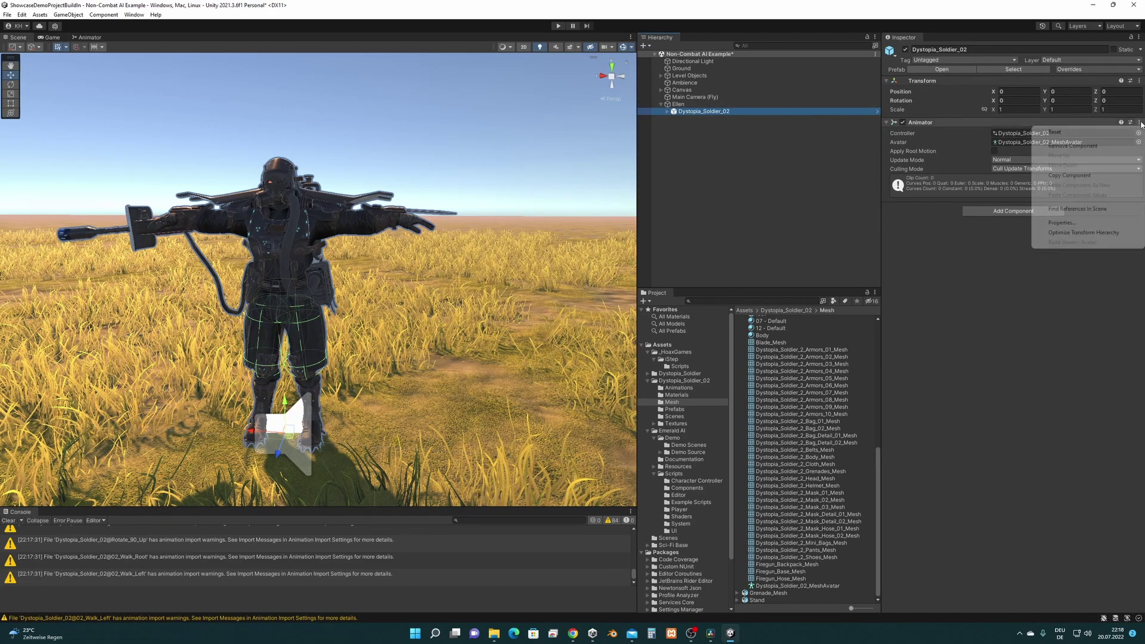
pyautogui.click(1098, 146)
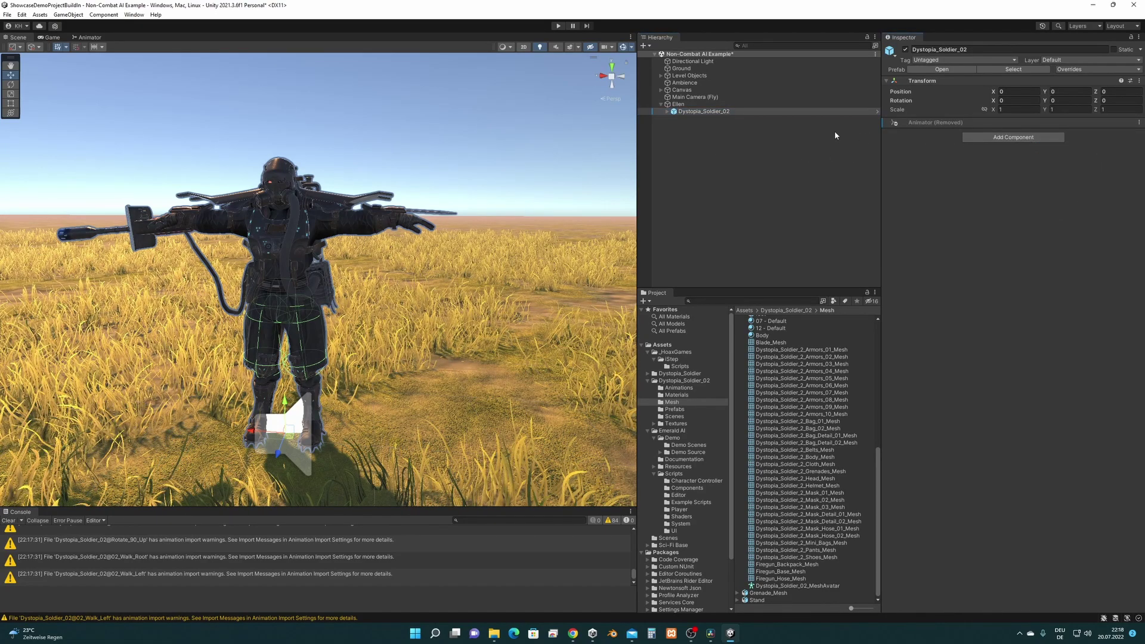
pyautogui.click(559, 26)
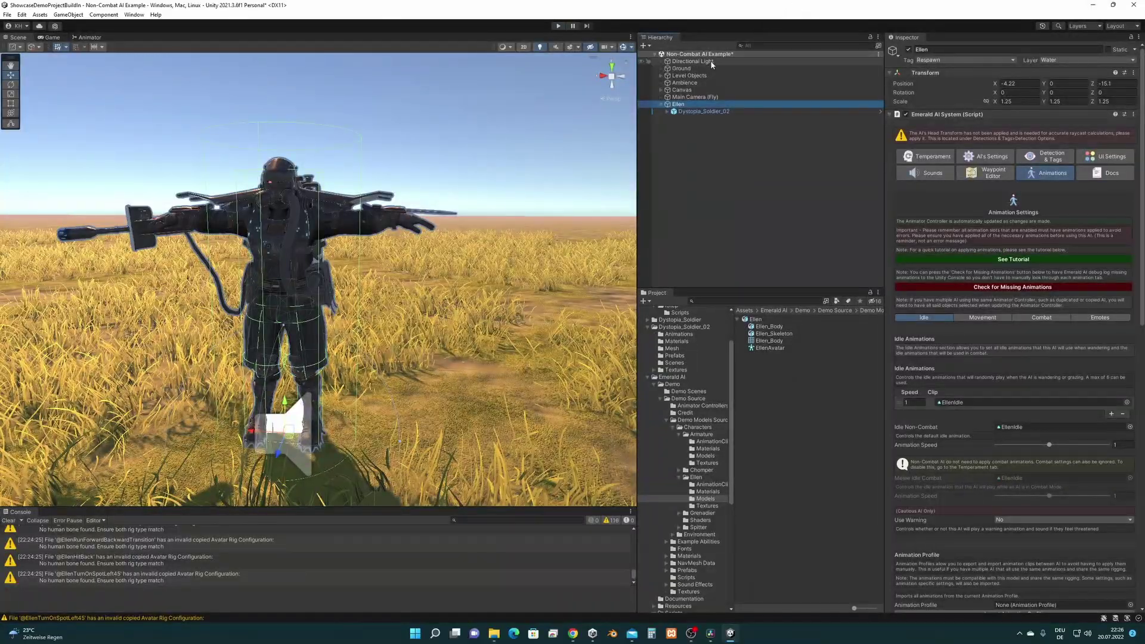
# Step: Examine the rig import settings of Ellen's non-combat idle animation and of the Ellen model that supplies its avatar
pyautogui.scroll(-2, 1042, 353)
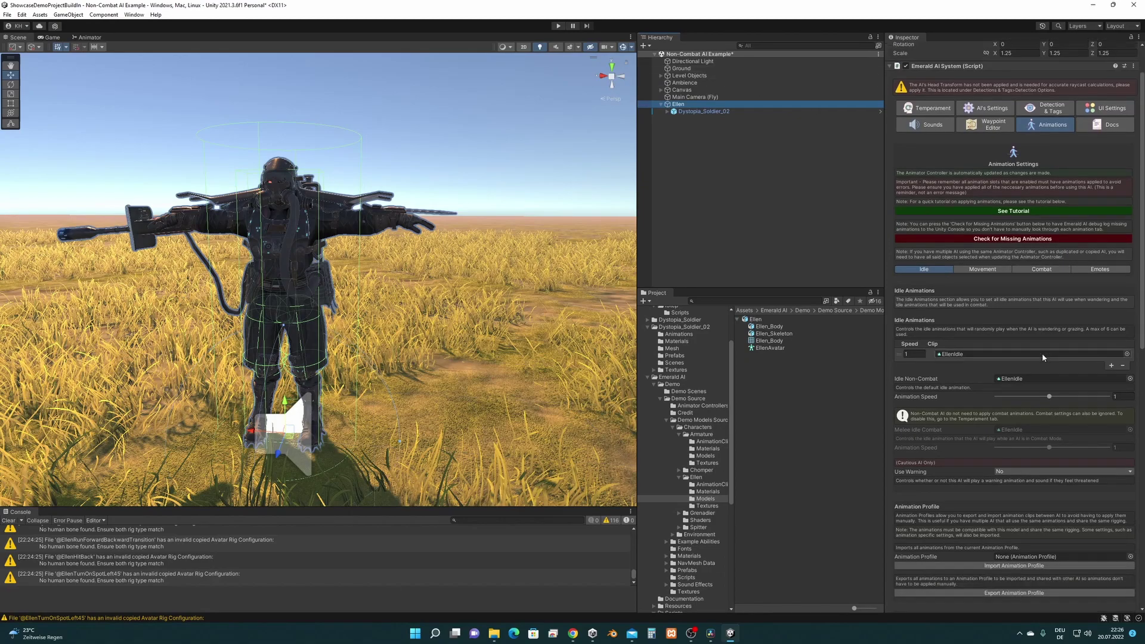
pyautogui.scroll(-12, 967, 343)
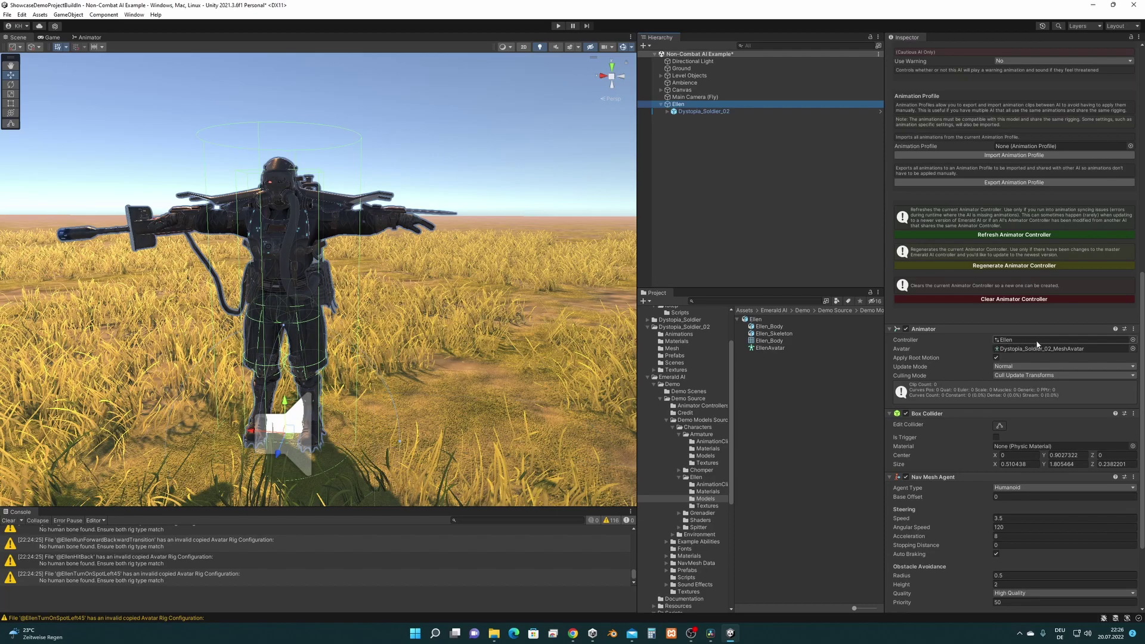
pyautogui.scroll(6, 1038, 345)
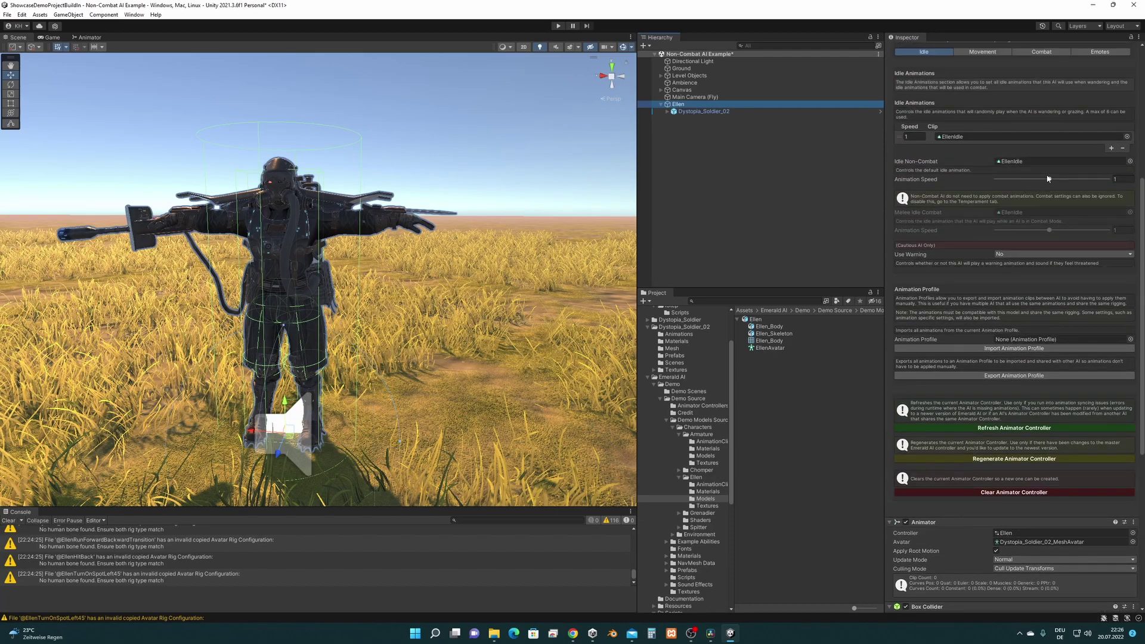
pyautogui.click(1023, 161)
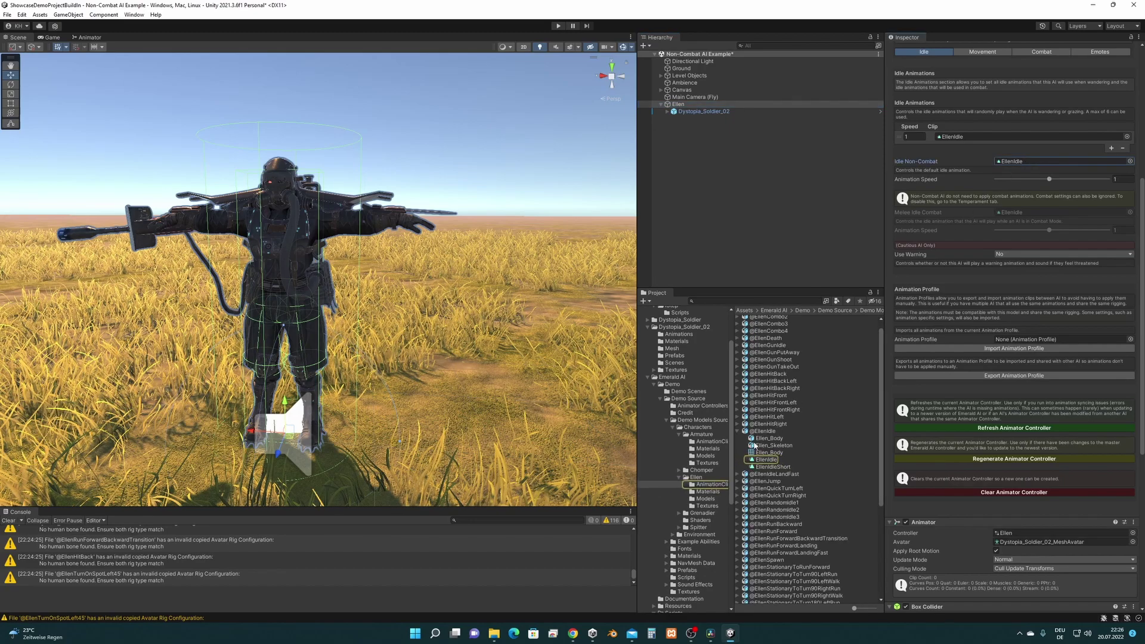
pyautogui.click(738, 432)
pyautogui.click(775, 432)
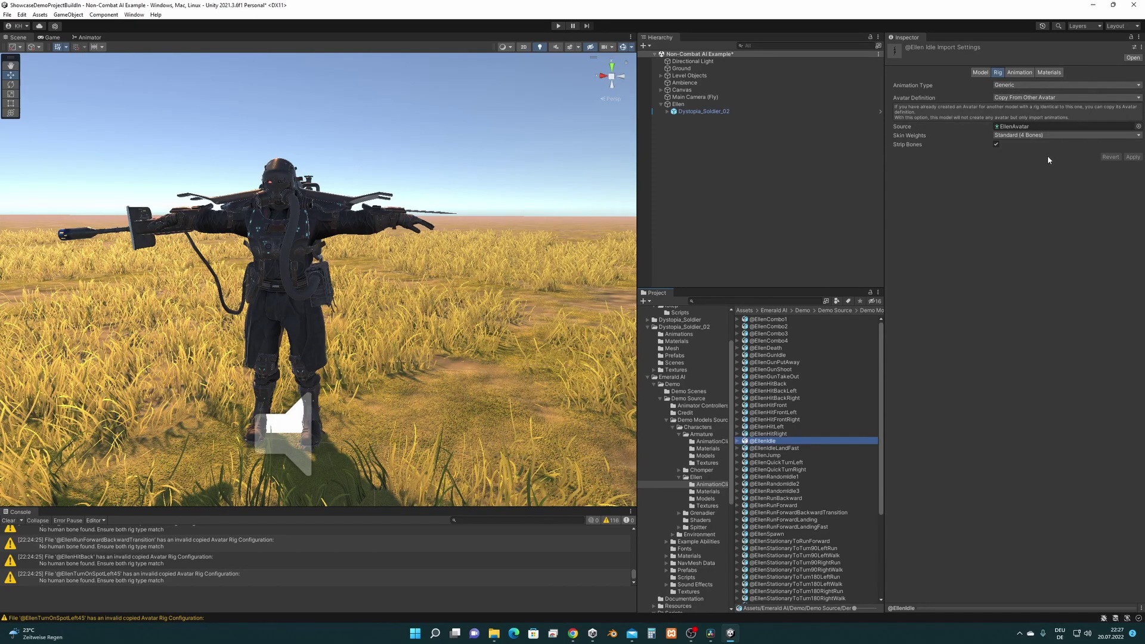
pyautogui.scroll(-5, 793, 400)
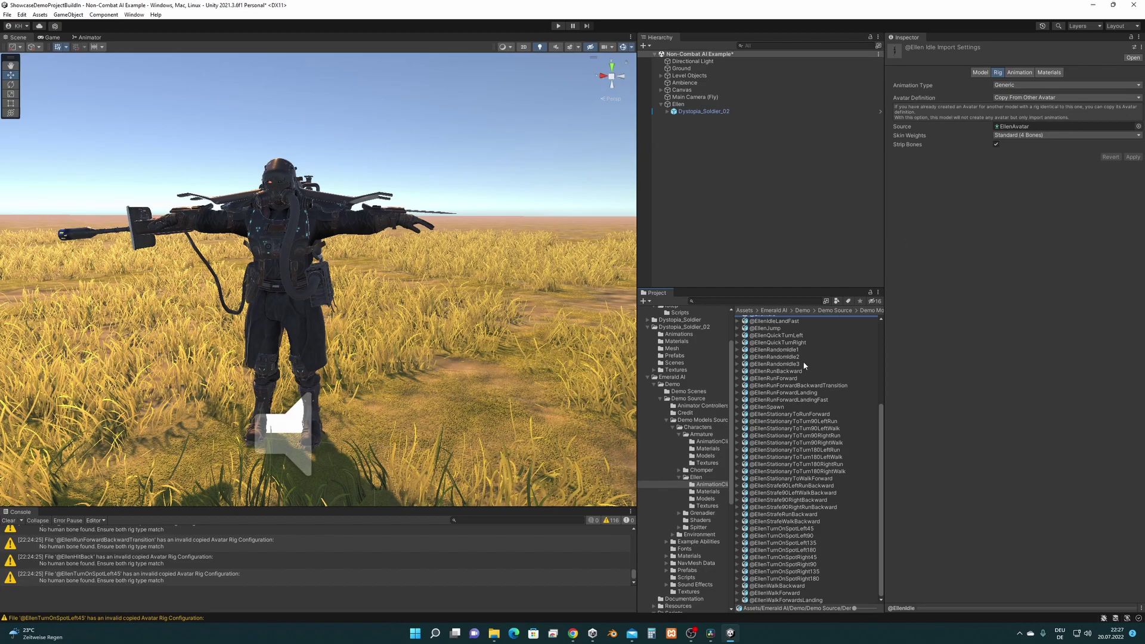
pyautogui.click(707, 498)
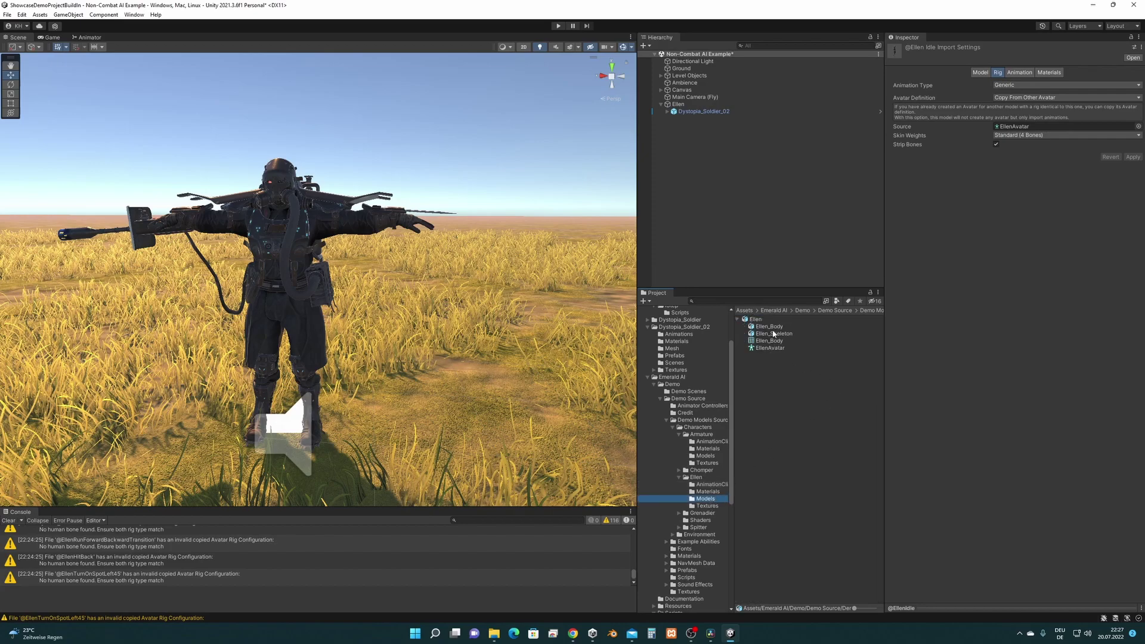
pyautogui.click(758, 320)
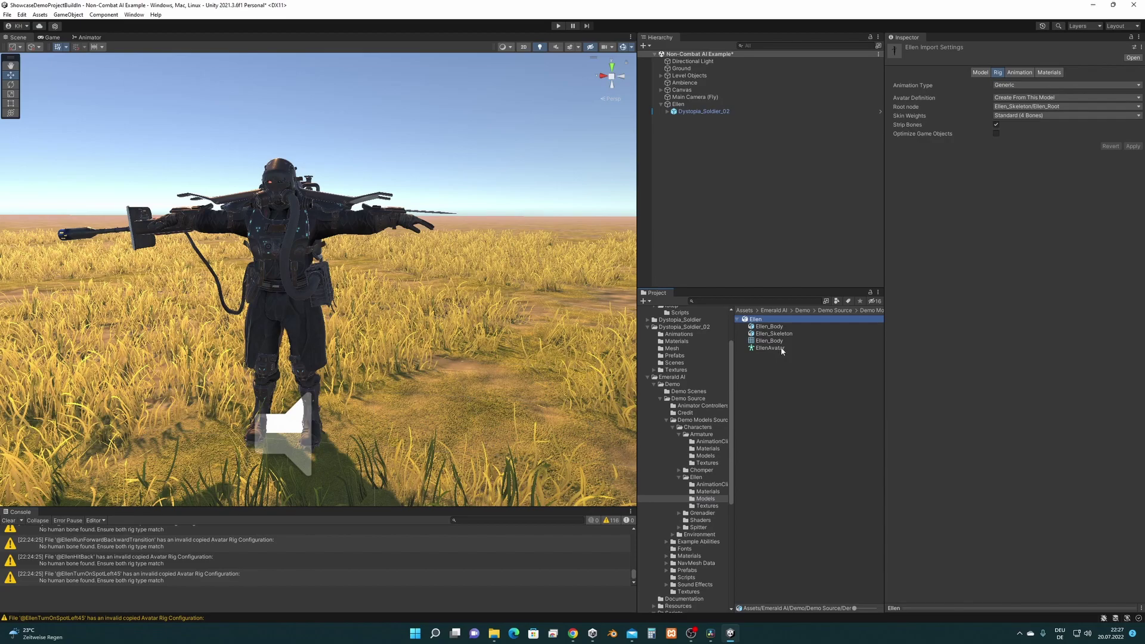
pyautogui.click(713, 485)
pyautogui.scroll(-5, 824, 370)
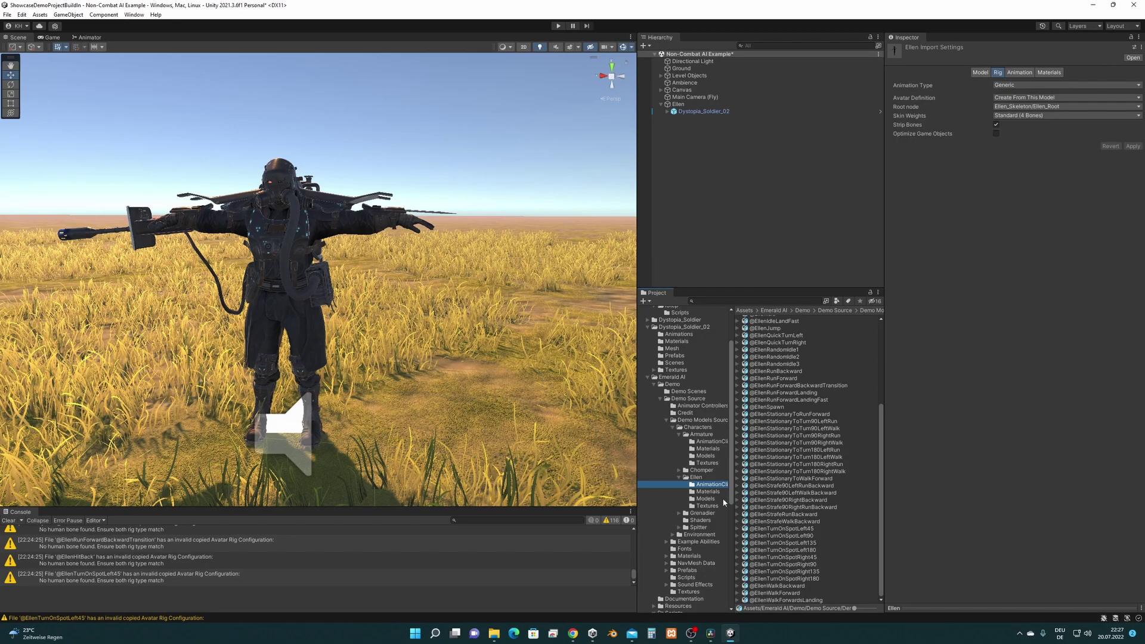
# Step: Set the Ellen model's rig animation type to Humanoid and apply it
pyautogui.click(706, 498)
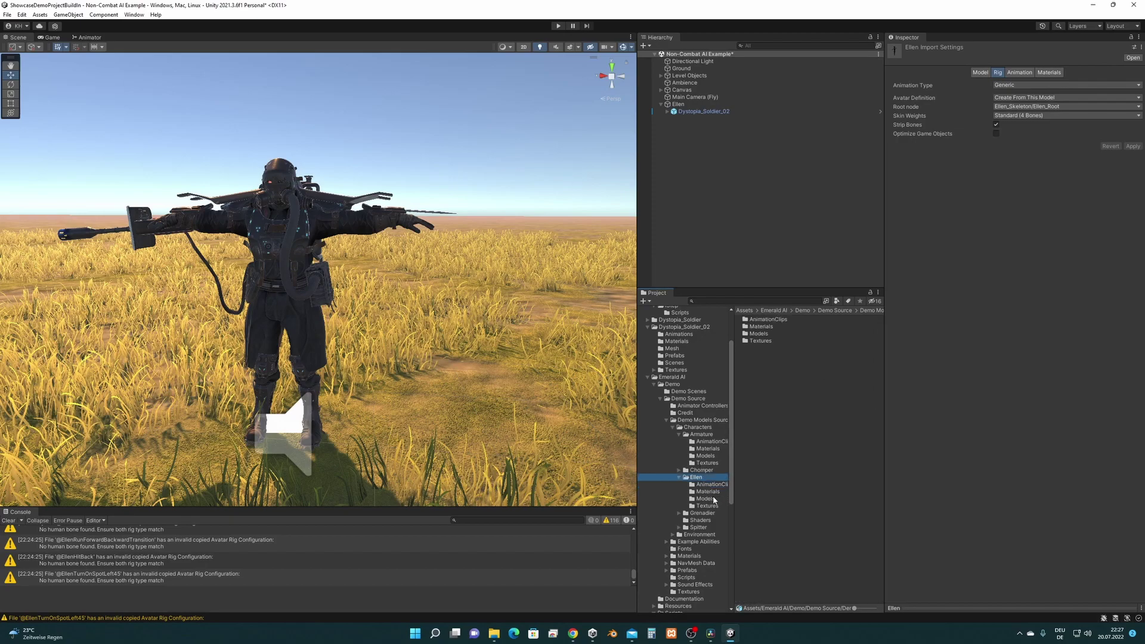
pyautogui.click(755, 321)
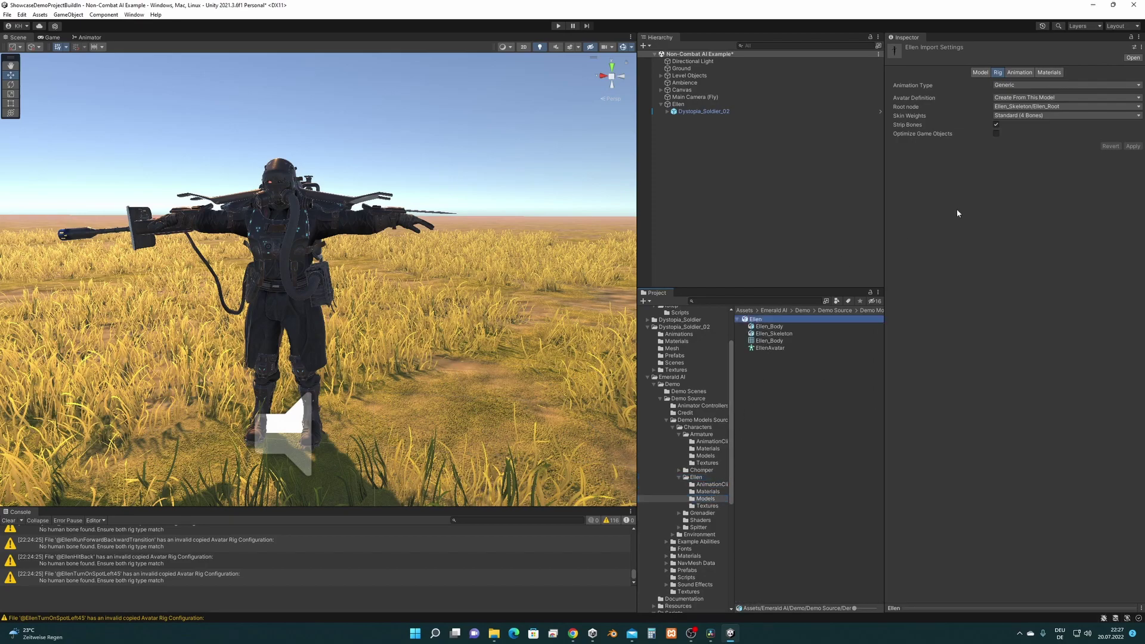
pyautogui.click(1011, 85)
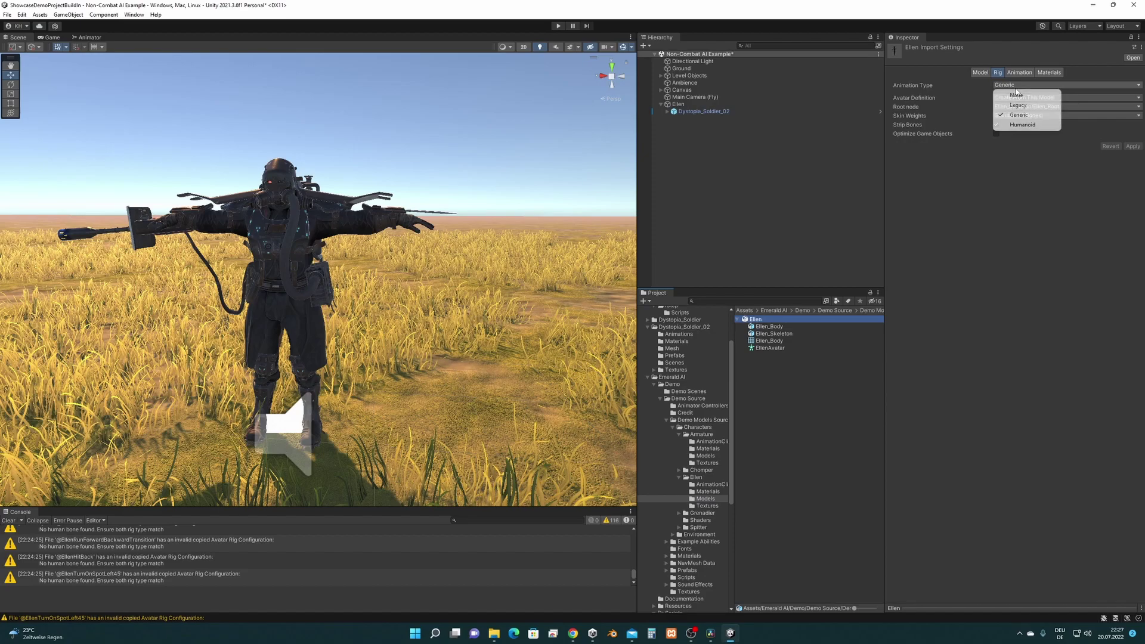
pyautogui.click(1031, 126)
pyautogui.click(1133, 160)
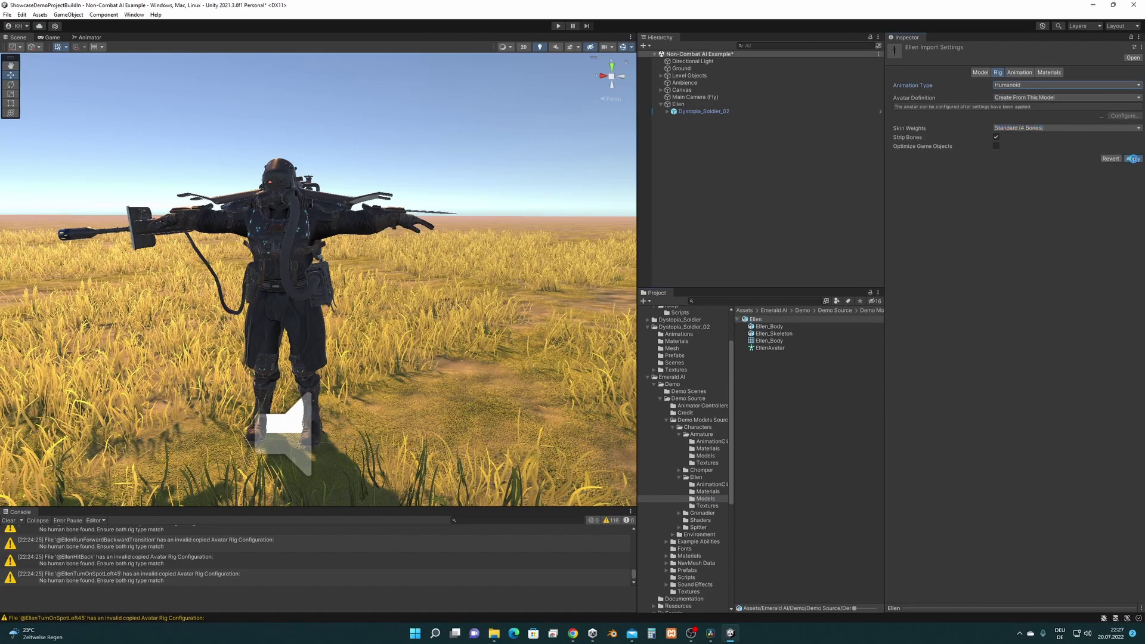
pyautogui.click(711, 485)
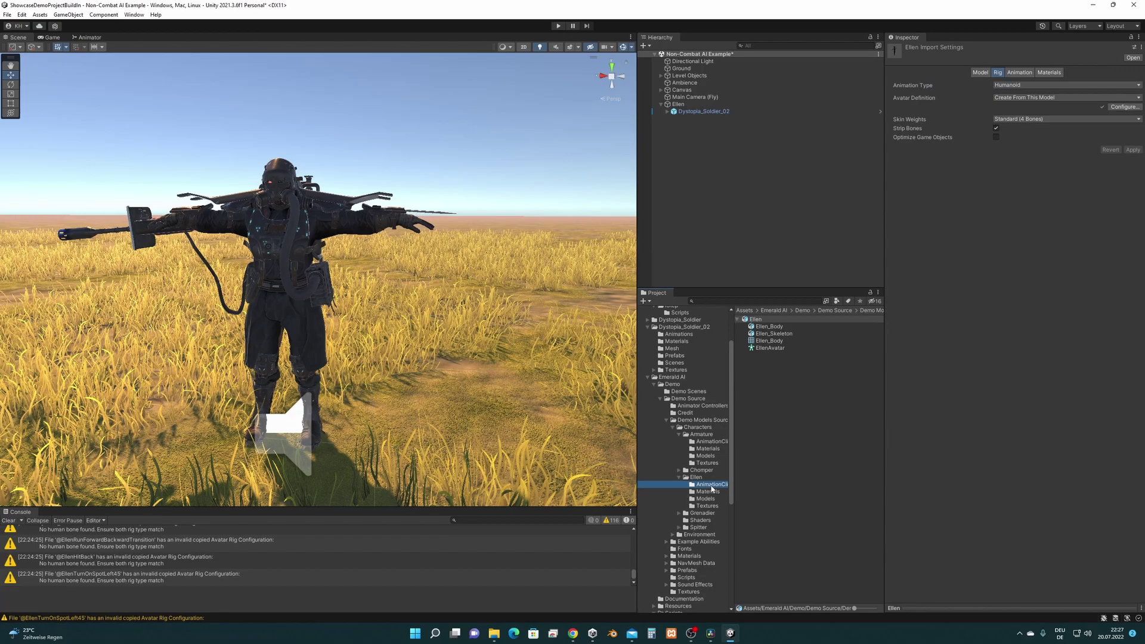
pyautogui.click(780, 321)
pyautogui.scroll(-5, 829, 405)
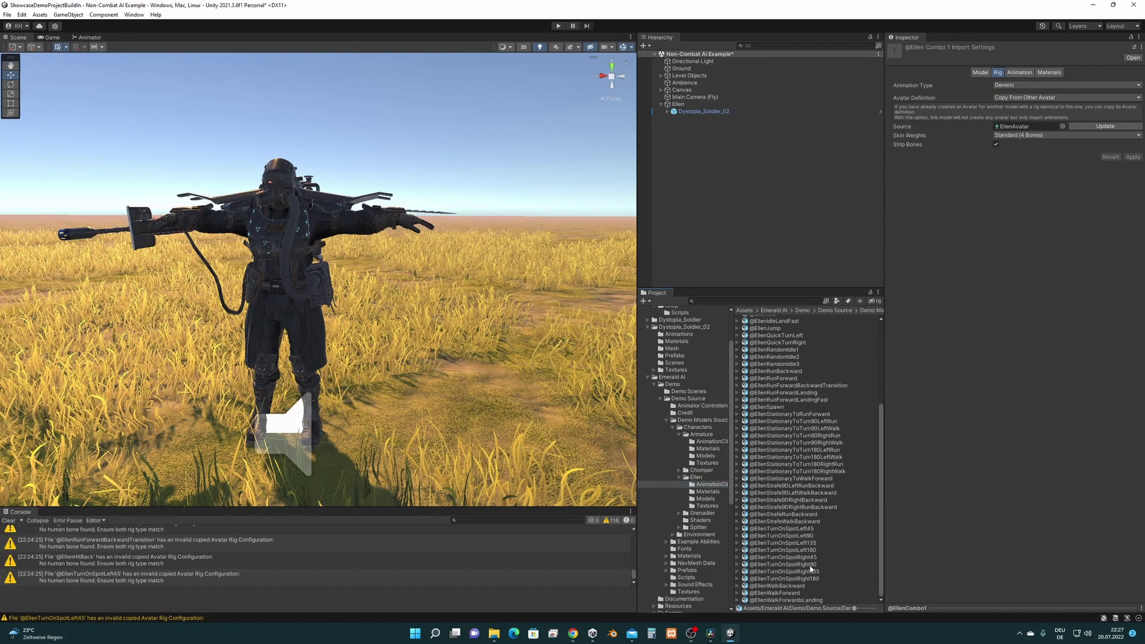
pyautogui.keyDown('shift'); pyautogui.click(803, 601); pyautogui.keyUp('shift')
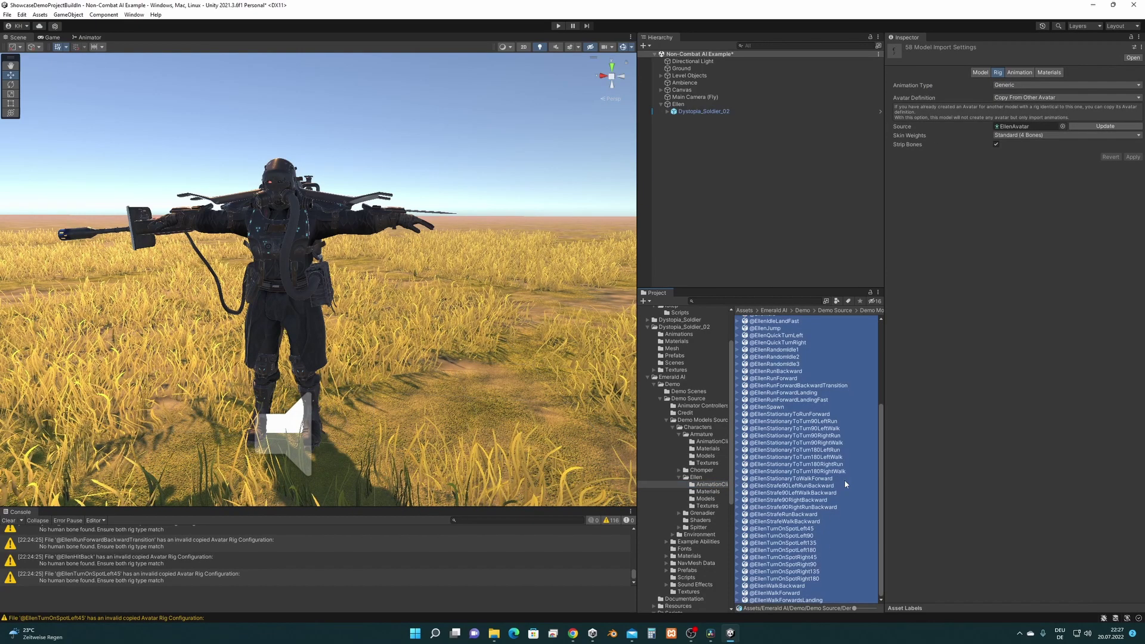
pyautogui.click(1035, 85)
pyautogui.click(1035, 123)
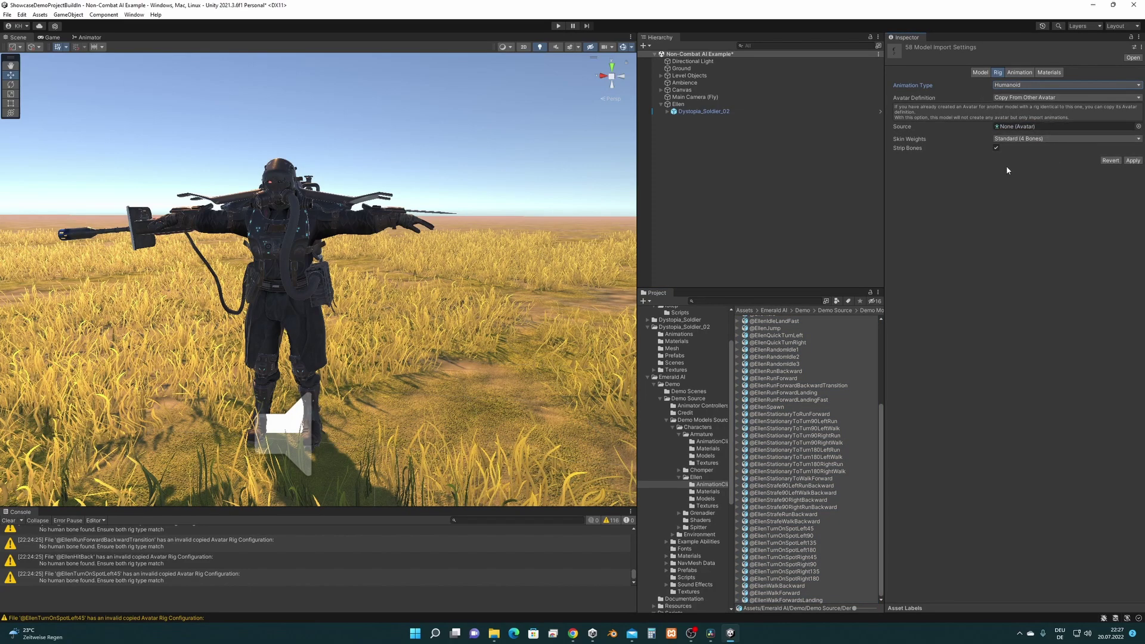
# Step: Assign EllenAvatar from the Ellen model as the avatar source for the selected animation models and apply it
pyautogui.scroll(-3, 719, 452)
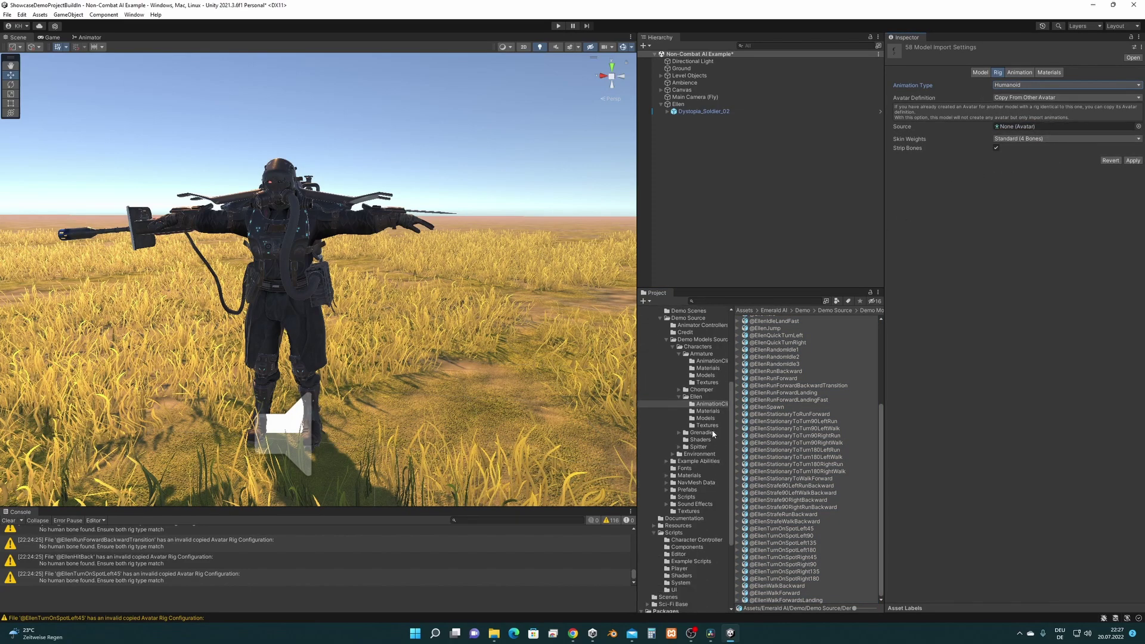
pyautogui.click(707, 419)
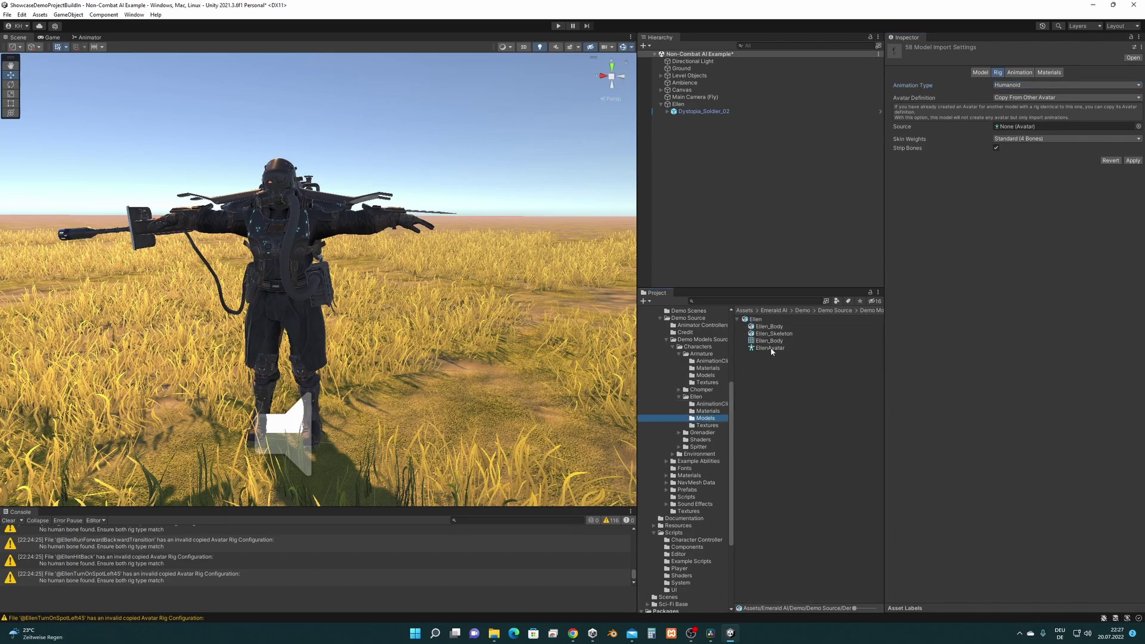
pyautogui.moveTo(772, 352); pyautogui.dragTo(1018, 126)
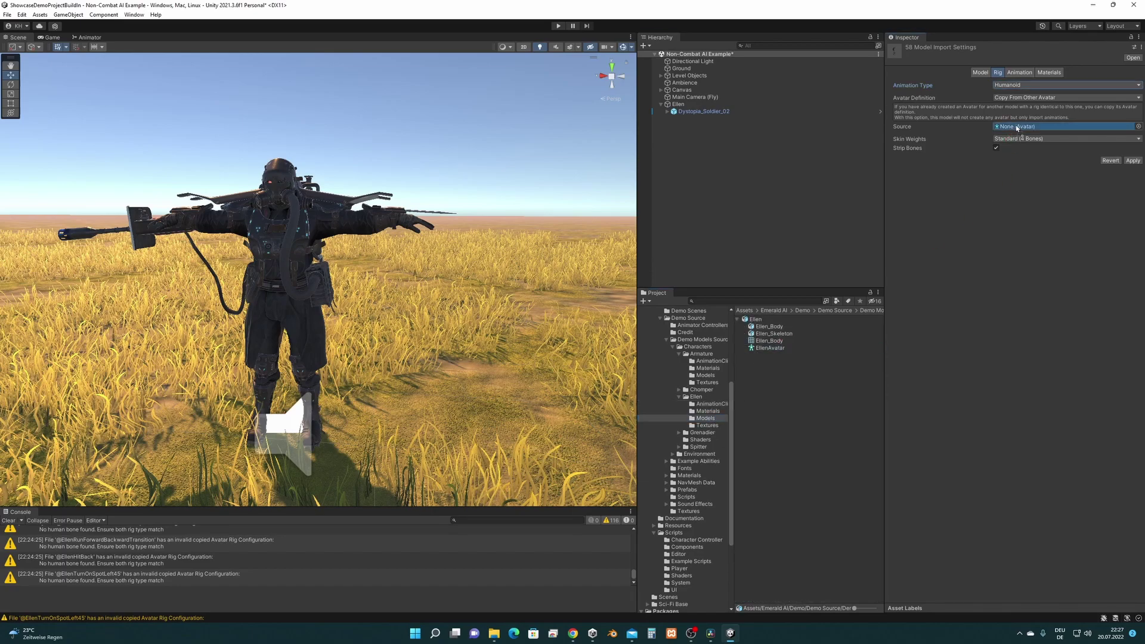
pyautogui.click(1133, 161)
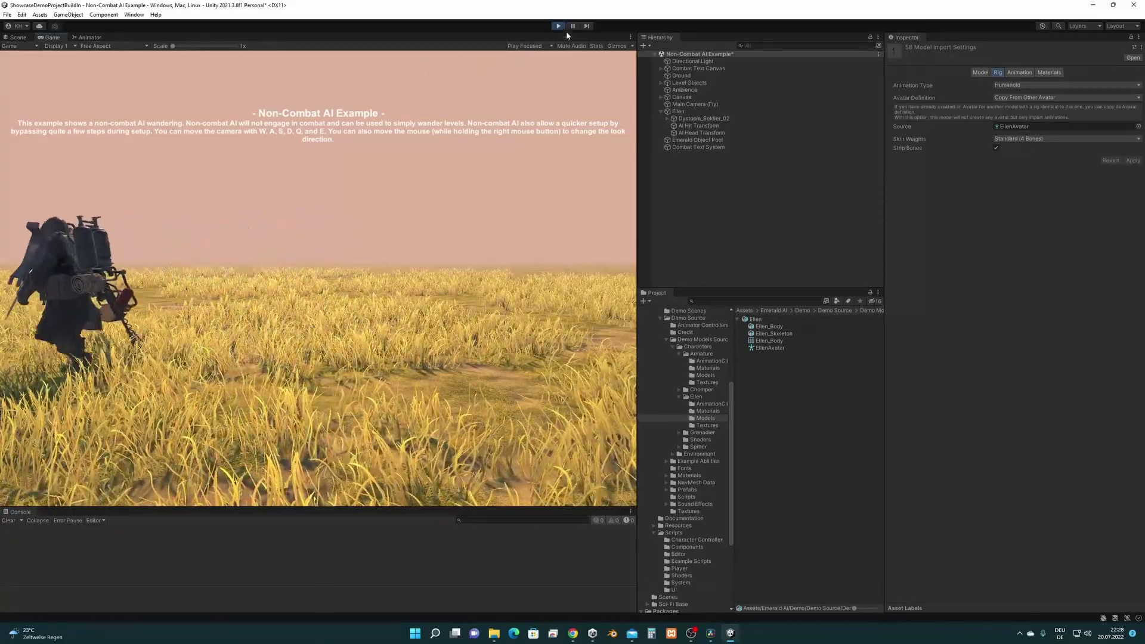
# Step: Stop the running scene and review the Ellen object's Emerald AI animation settings and Animator component
pyautogui.click(559, 26)
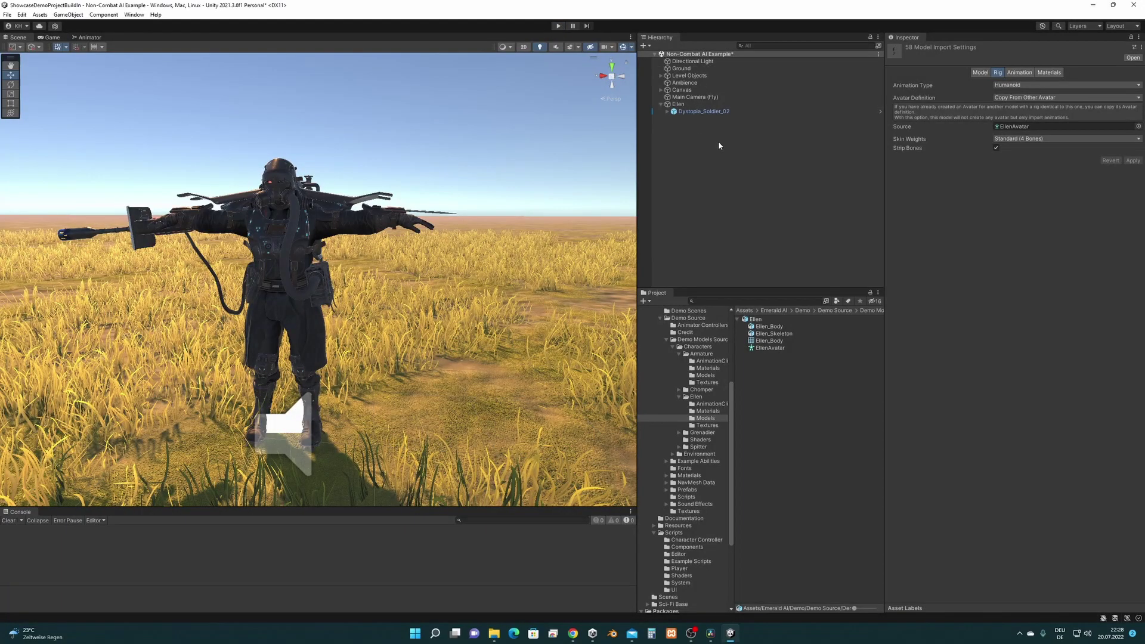
pyautogui.click(695, 104)
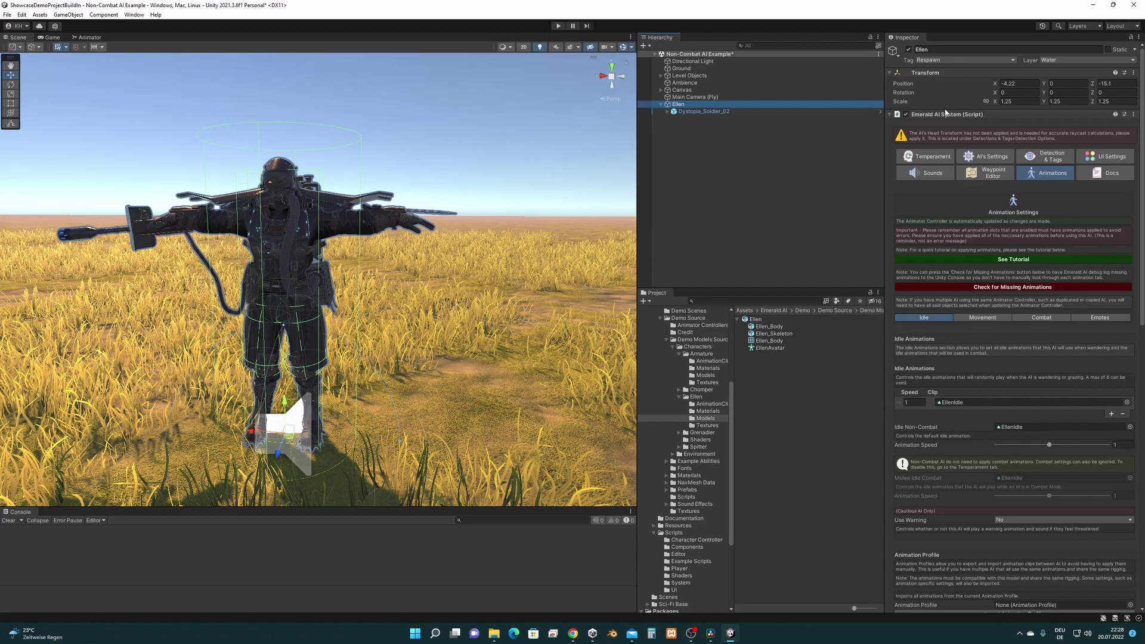
pyautogui.scroll(-5, 1018, 245)
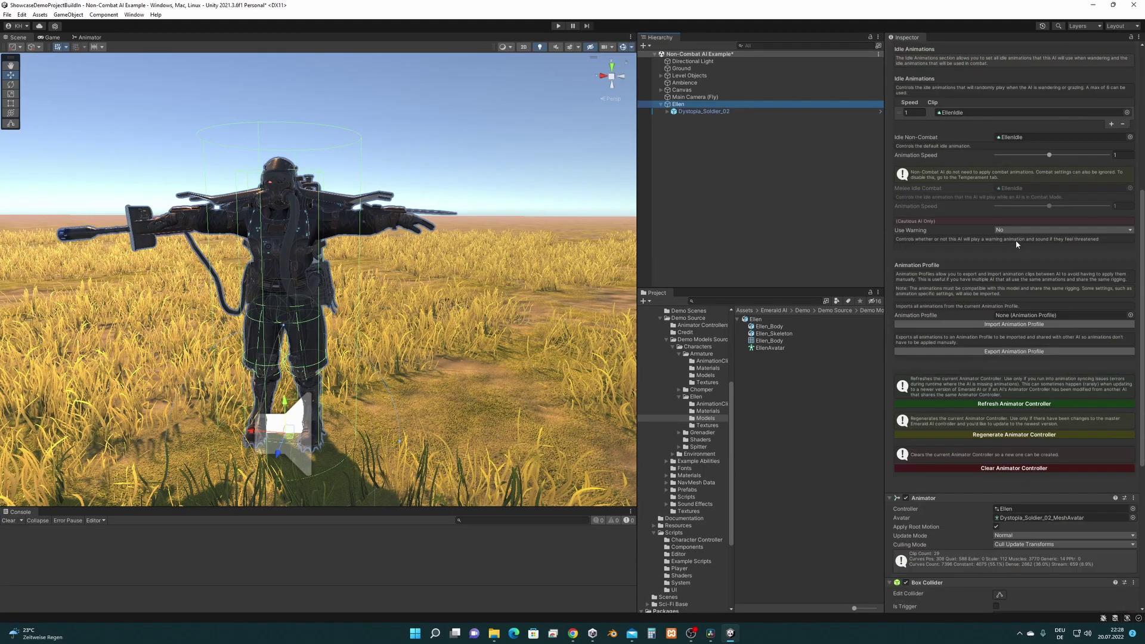
# Step: Add the FootIK script from _HoaxGames/iStep/Scripts to the Ellen object as a component
pyautogui.scroll(-5, 1014, 236)
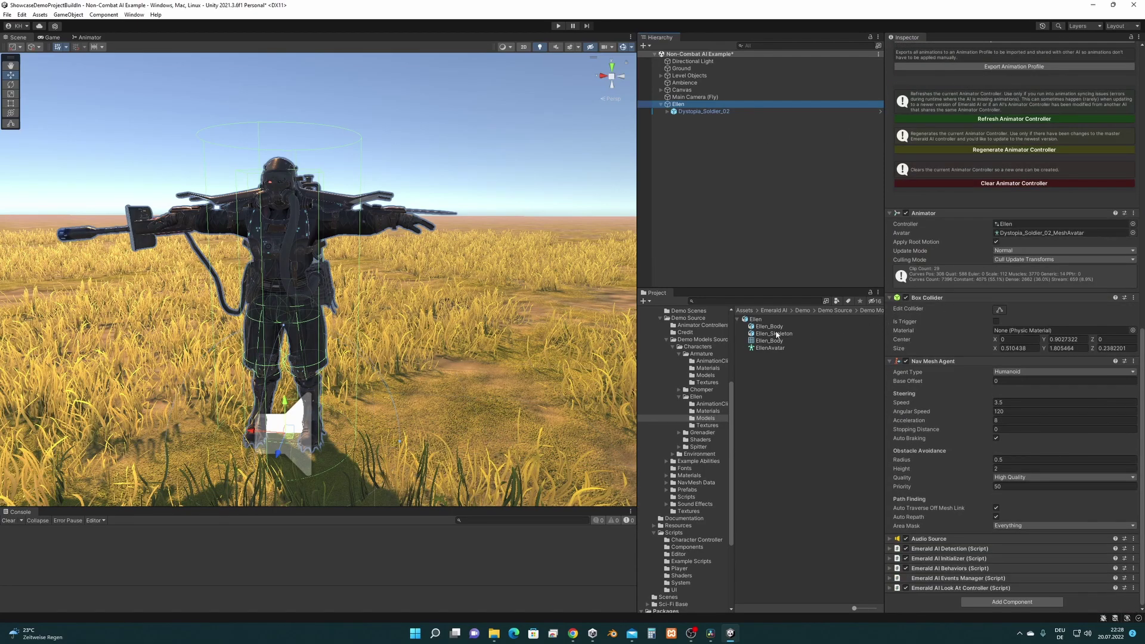
pyautogui.scroll(3, 715, 352)
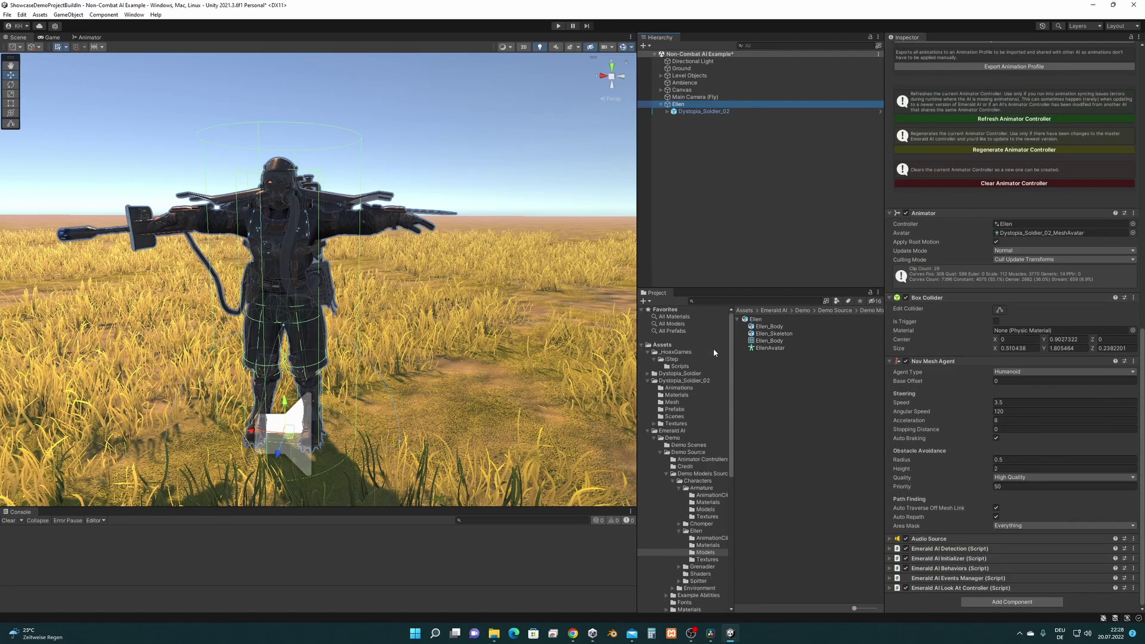
pyautogui.click(678, 367)
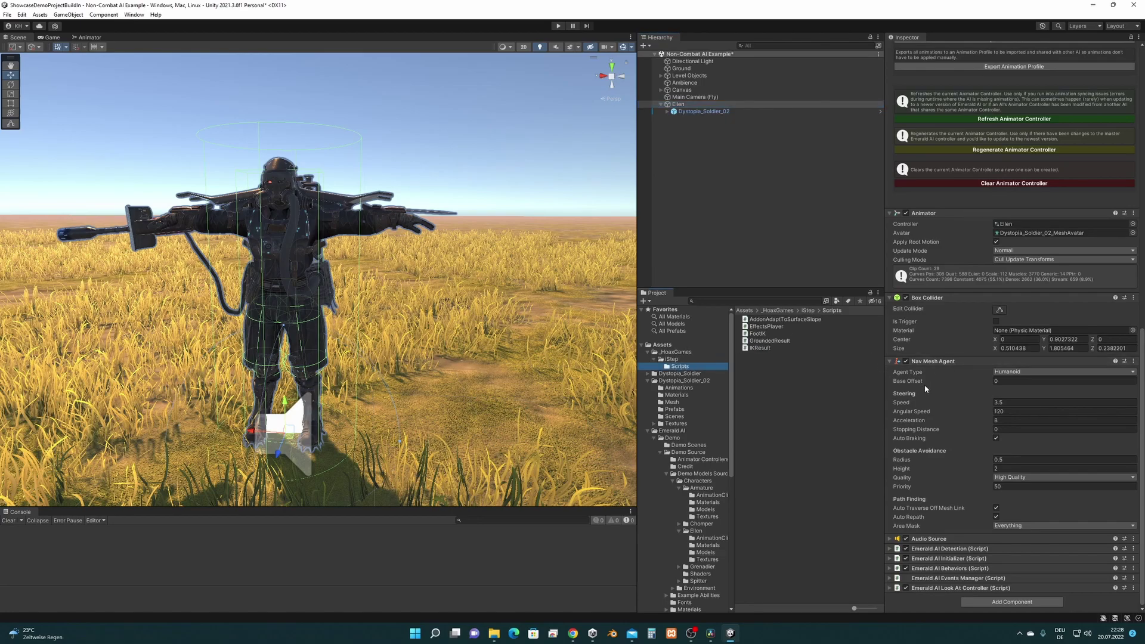
pyautogui.moveTo(758, 333); pyautogui.dragTo(924, 602)
pyautogui.scroll(-3, 957, 542)
pyautogui.scroll(-3, 958, 542)
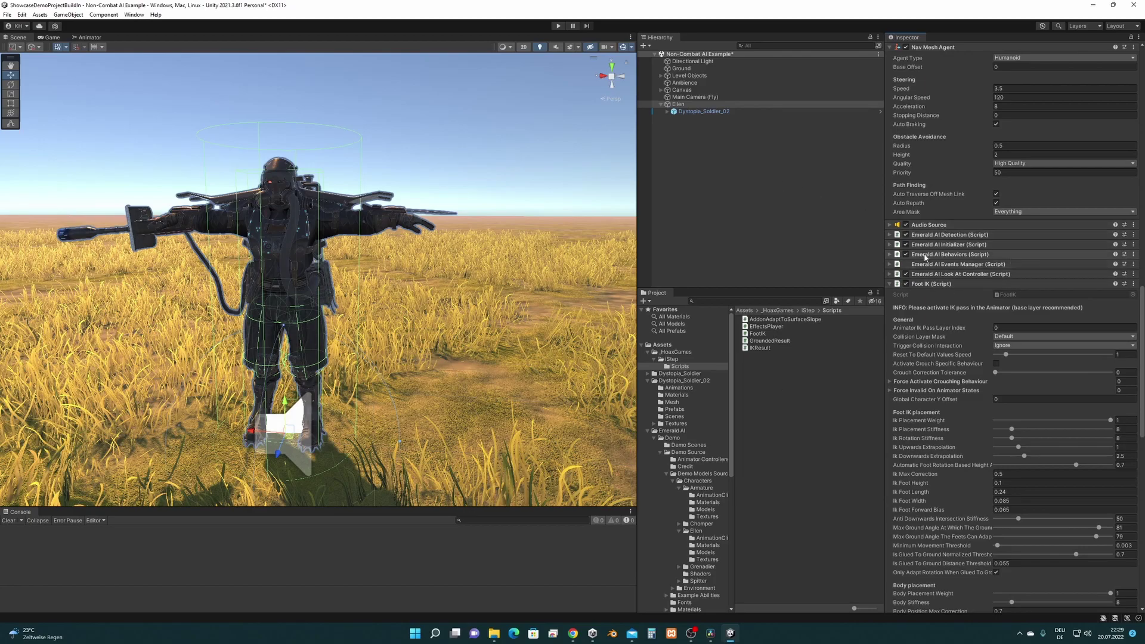
pyautogui.scroll(-1, 955, 284)
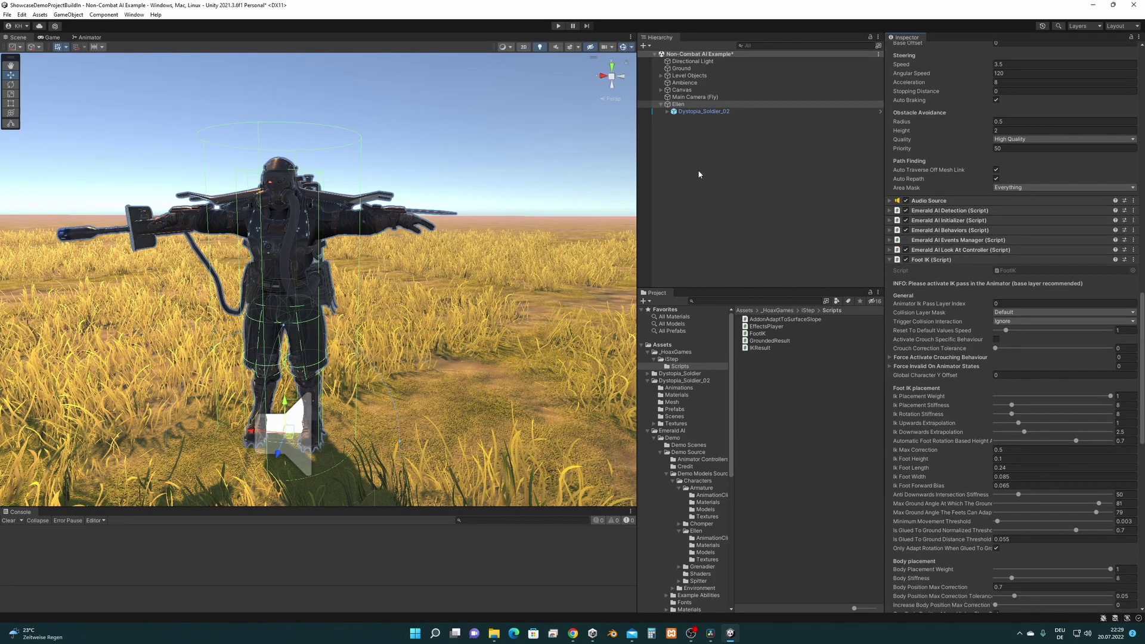
# Step: Deactivate the Level Objects group in the scene to clear the grass around the soldier
pyautogui.moveTo(489, 238); pyautogui.dragTo(479, 223, button='middle')
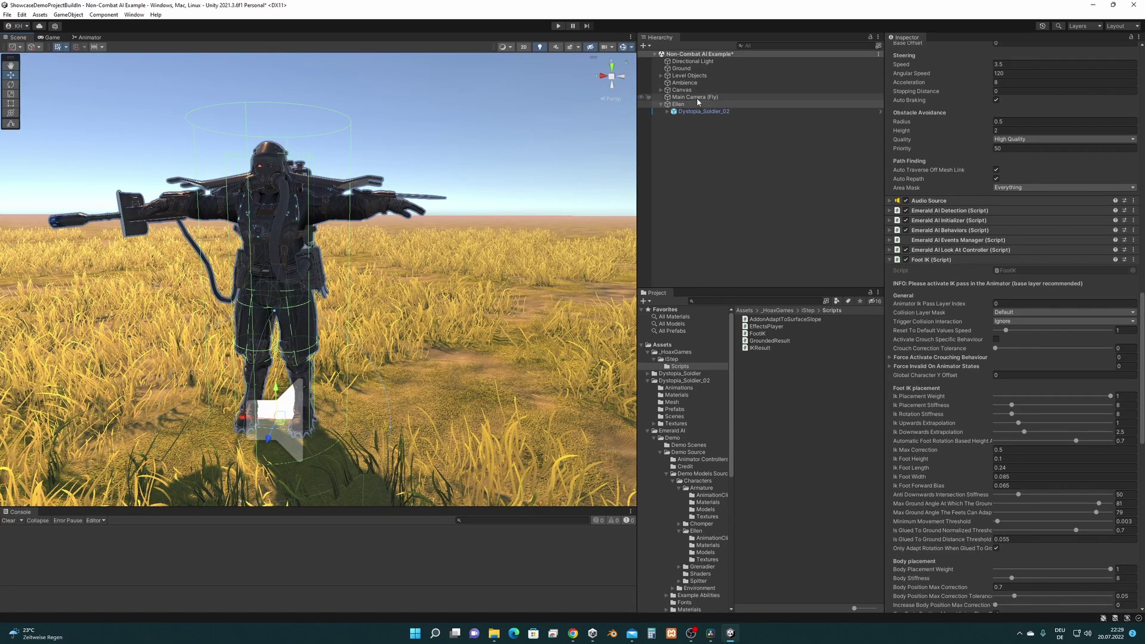
pyautogui.click(700, 77)
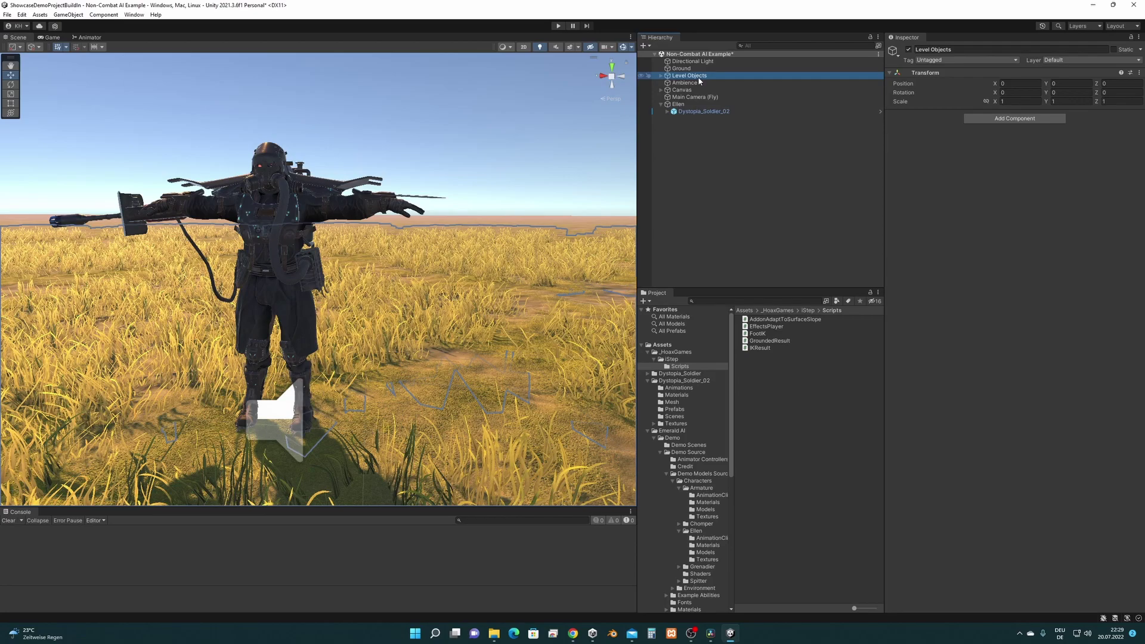
pyautogui.click(909, 50)
pyautogui.keyDown('alt'); pyautogui.moveTo(334, 302); pyautogui.dragTo(465, 338); pyautogui.keyUp('alt')
# Step: Set the Ground object's Box Collider center Y to -0.05
pyautogui.click(475, 344)
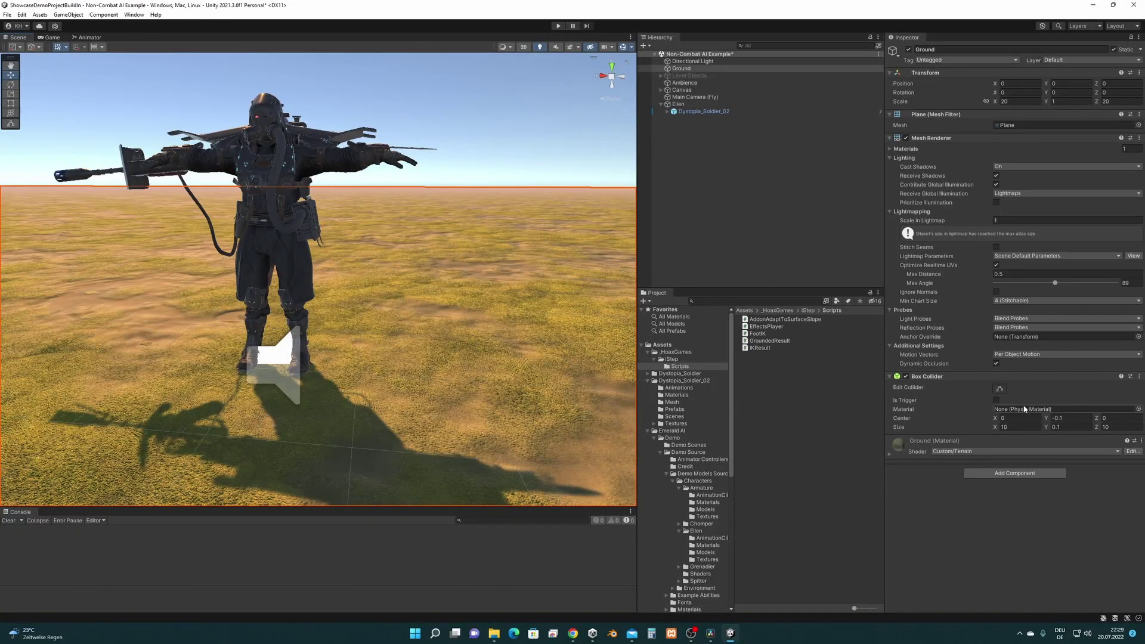
pyautogui.keyDown('alt'); pyautogui.moveTo(479, 332); pyautogui.dragTo(472, 242); pyautogui.keyUp('alt')
pyautogui.click(1074, 418)
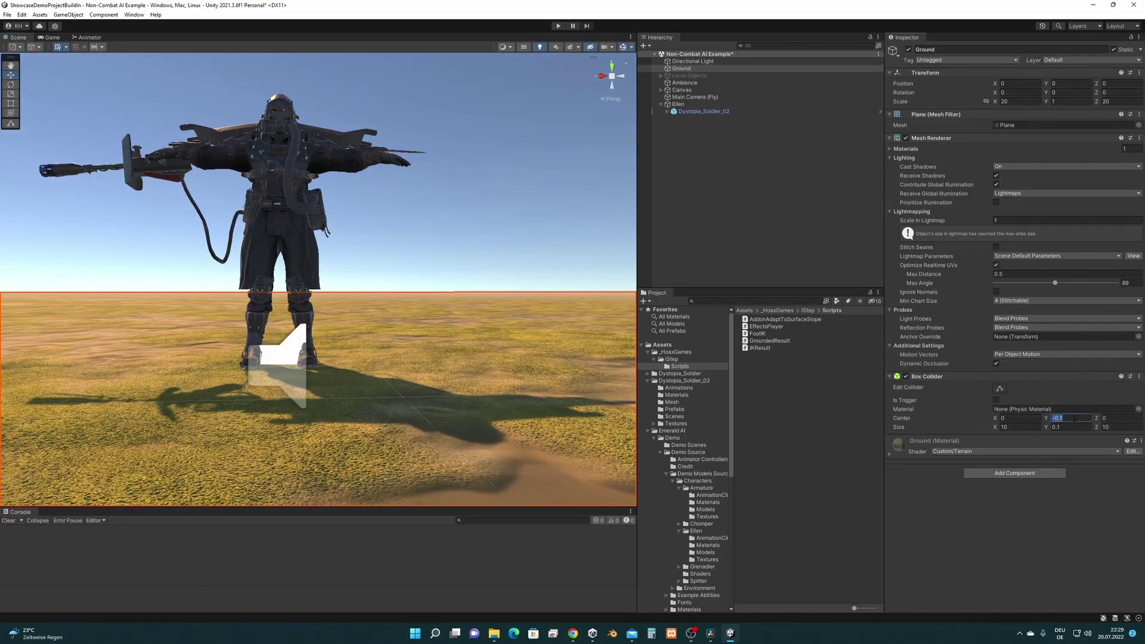
pyautogui.click(1076, 418)
pyautogui.keyDown('alt'); pyautogui.moveTo(429, 289); pyautogui.dragTo(496, 307); pyautogui.keyUp('alt')
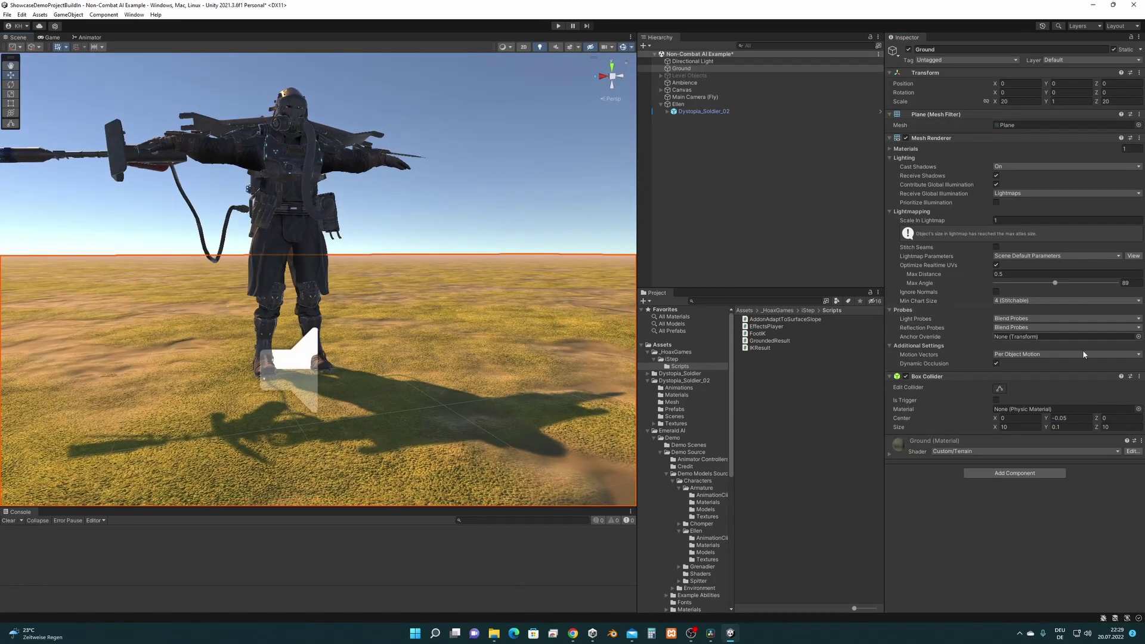
# Step: Create a 3D cube and place it beside the soldier, raised above the ground at about X -5.776, Y 1.171, Z -14.794
pyautogui.click(74, 15)
pyautogui.moveTo(79, 54)
pyautogui.click(219, 59)
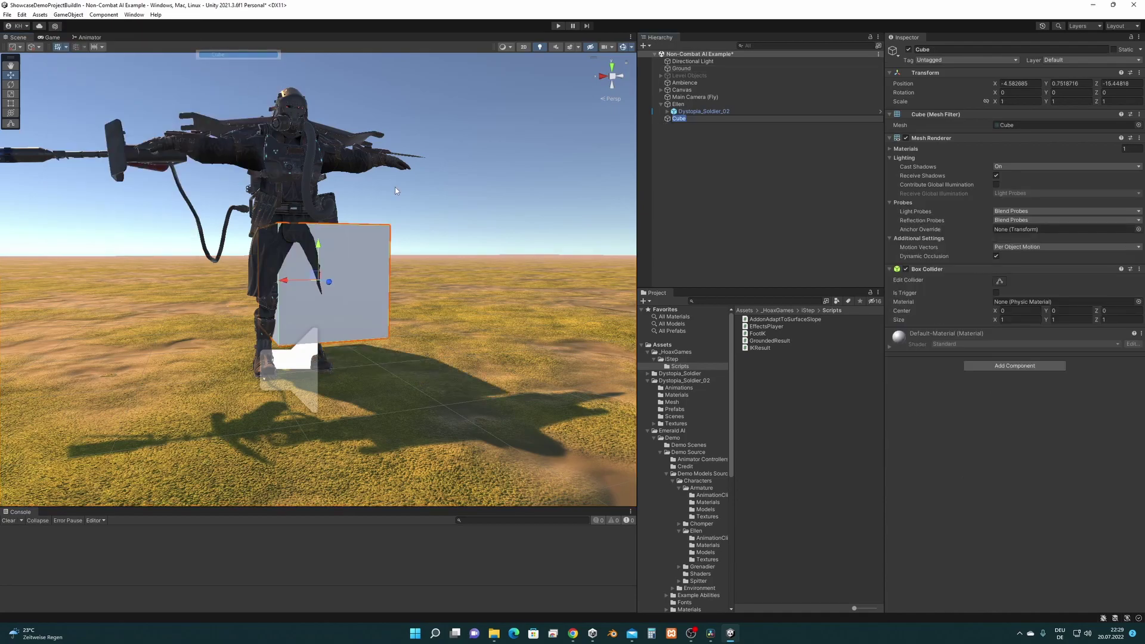
pyautogui.moveTo(395, 187); pyautogui.dragTo(374, 289, button='right')
pyautogui.keyDown('alt'); pyautogui.moveTo(374, 289); pyautogui.dragTo(366, 294); pyautogui.keyUp('alt')
pyautogui.moveTo(293, 263); pyautogui.dragTo(376, 174)
pyautogui.keyDown('alt'); pyautogui.moveTo(380, 178); pyautogui.dragTo(413, 212); pyautogui.keyUp('alt')
pyautogui.moveTo(411, 212); pyautogui.dragTo(403, 247, button='right')
# Step: Set the cube's Box Collider center Y to -0.5
pyautogui.click(1084, 311)
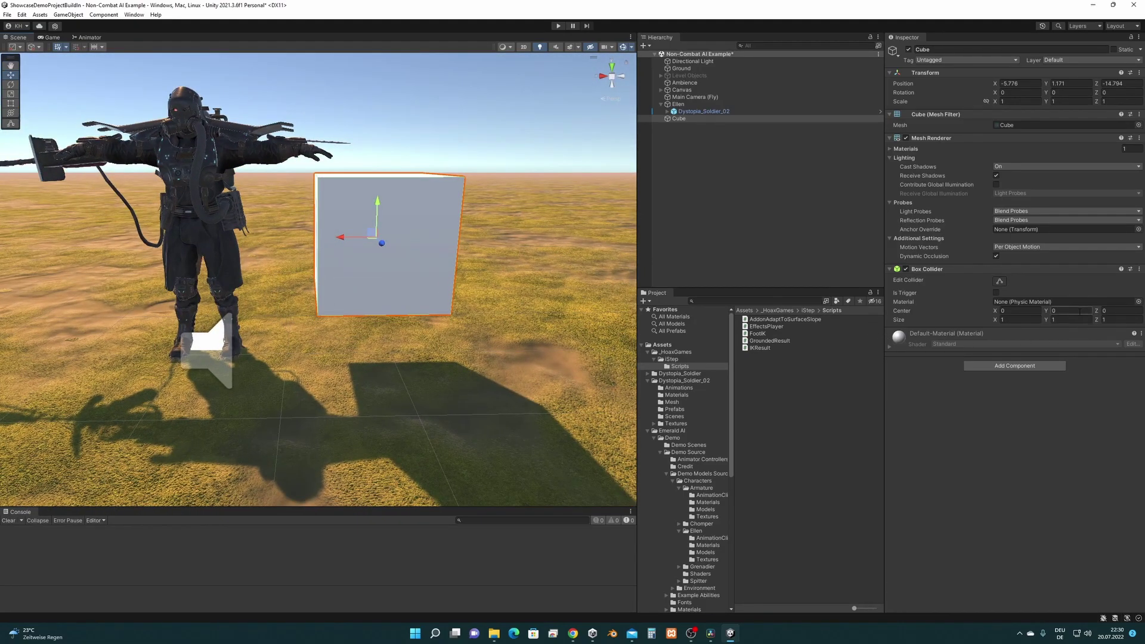
pyautogui.write('-0.5')
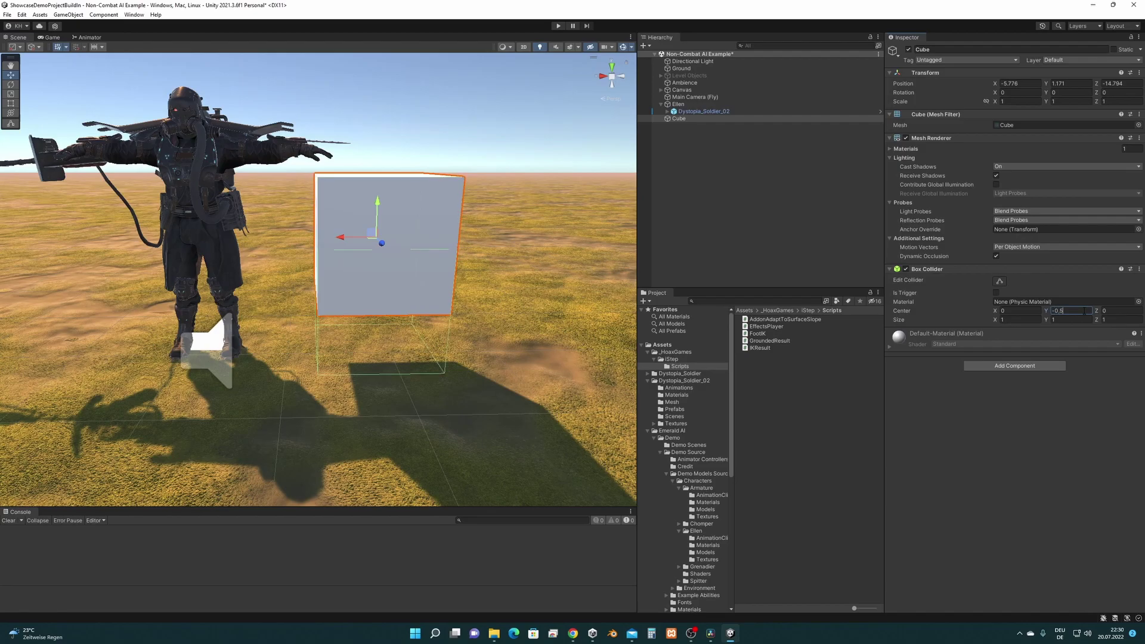
pyautogui.keyDown('alt'); pyautogui.moveTo(366, 288); pyautogui.dragTo(351, 261); pyautogui.keyUp('alt')
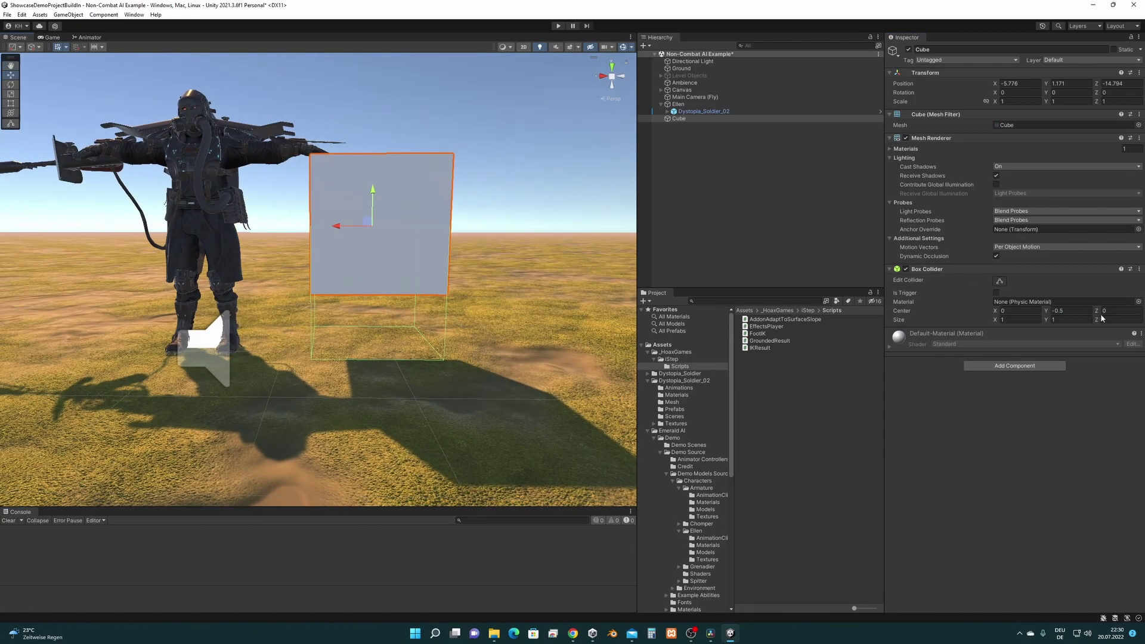
# Step: Offset the cube's Box Collider further with a center Y of -1, and delete the cube
pyautogui.click(1068, 319)
pyautogui.click(1072, 311)
pyautogui.write('-1')
pyautogui.press('Return')
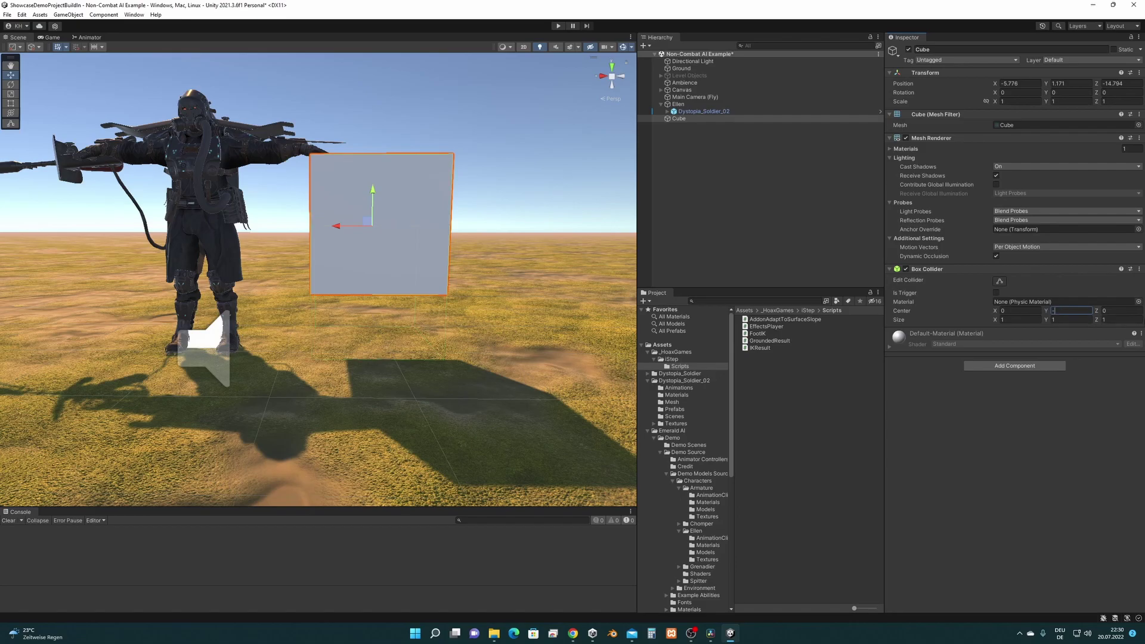
pyautogui.keyDown('alt'); pyautogui.moveTo(357, 298); pyautogui.dragTo(329, 265); pyautogui.keyUp('alt')
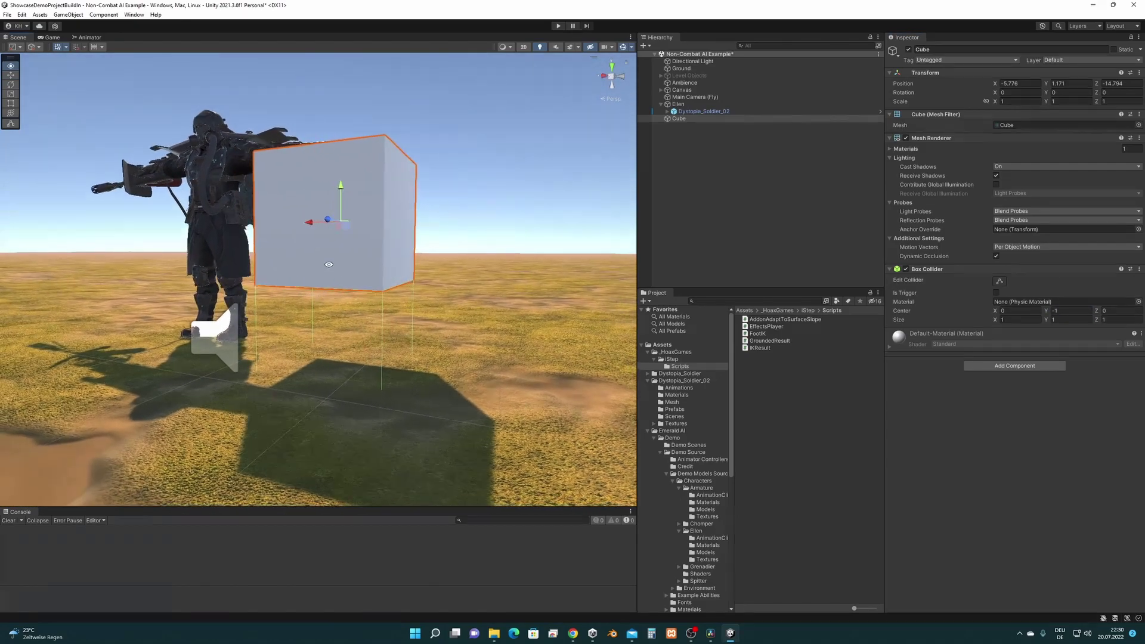
pyautogui.keyDown('alt'); pyautogui.moveTo(425, 261); pyautogui.dragTo(422, 234); pyautogui.keyUp('alt')
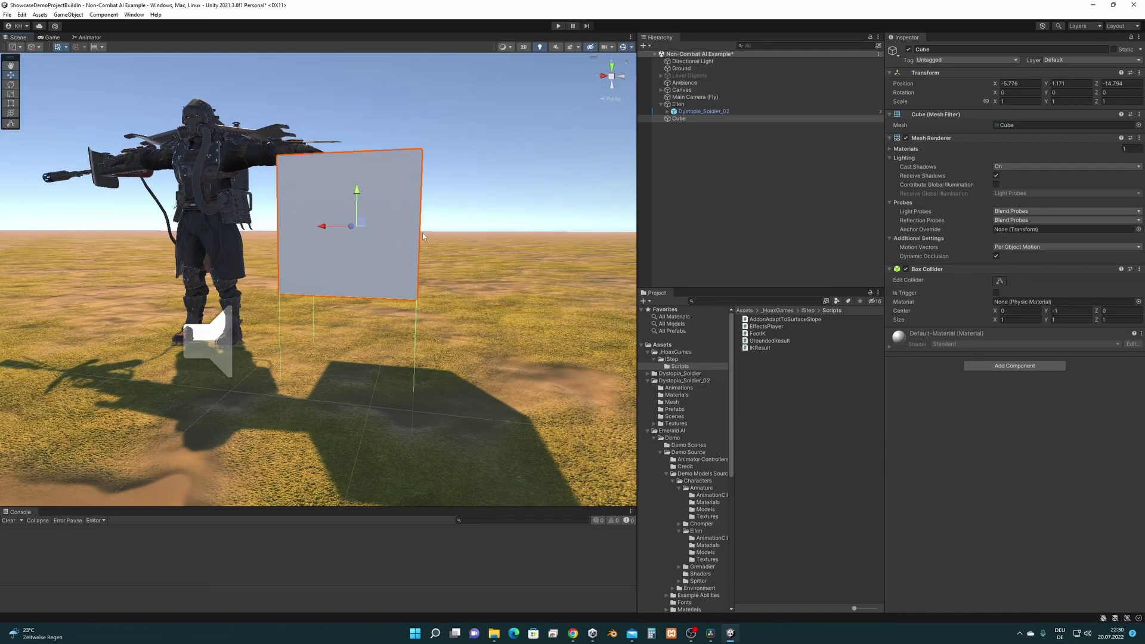
pyautogui.click(700, 120)
pyautogui.press('Delete')
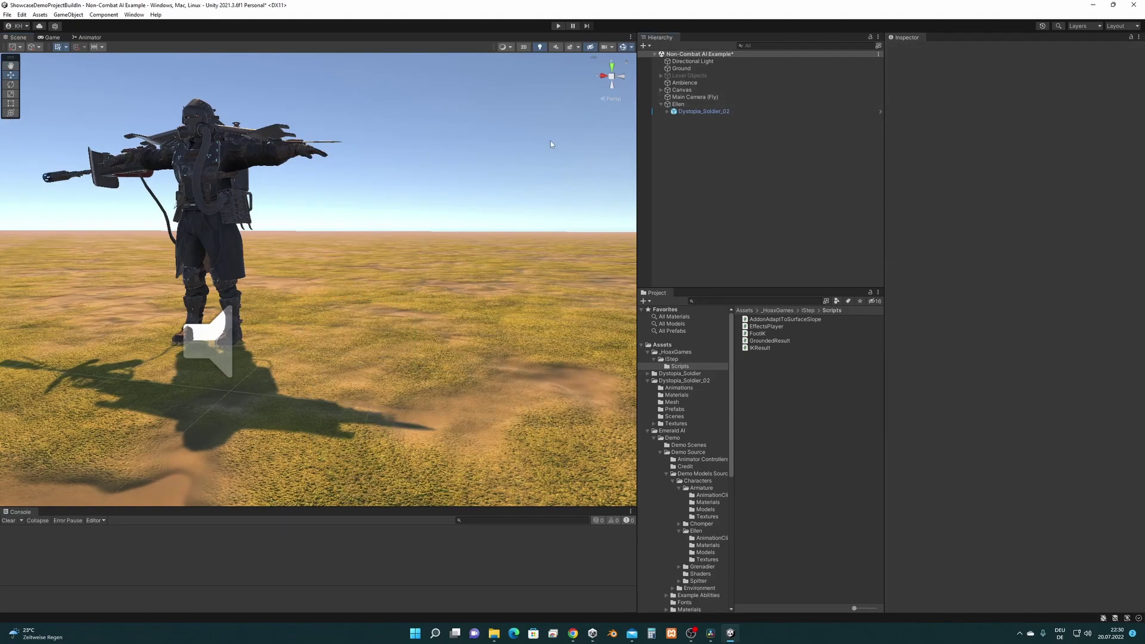
# Step: Check the center Y and size Y values of the Ground object's Box Collider
pyautogui.click(761, 68)
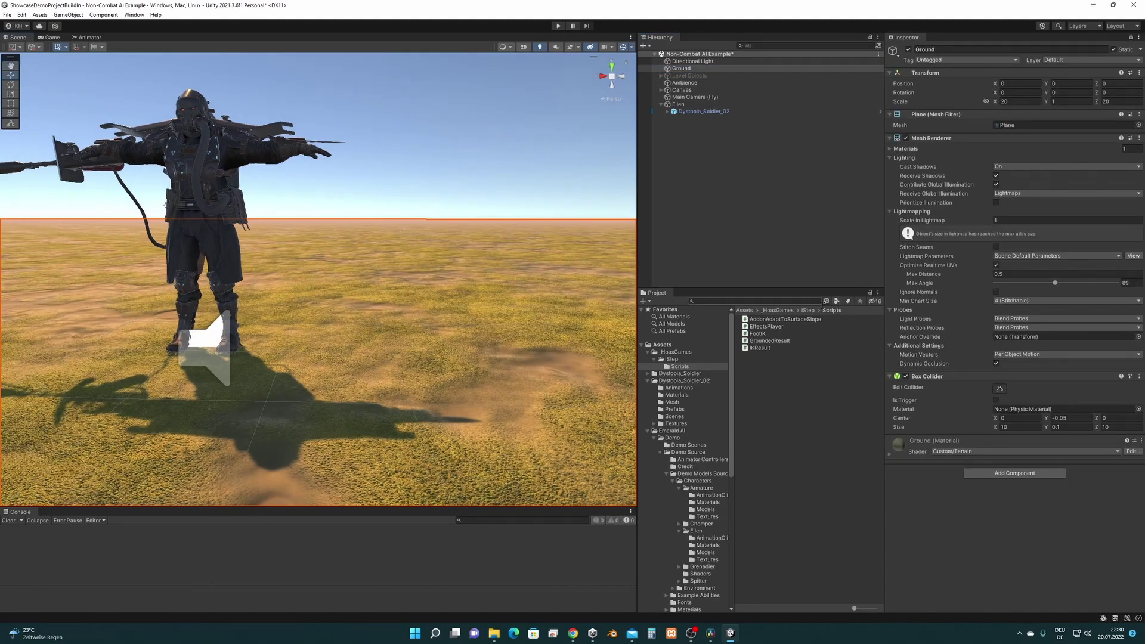
pyautogui.click(1063, 418)
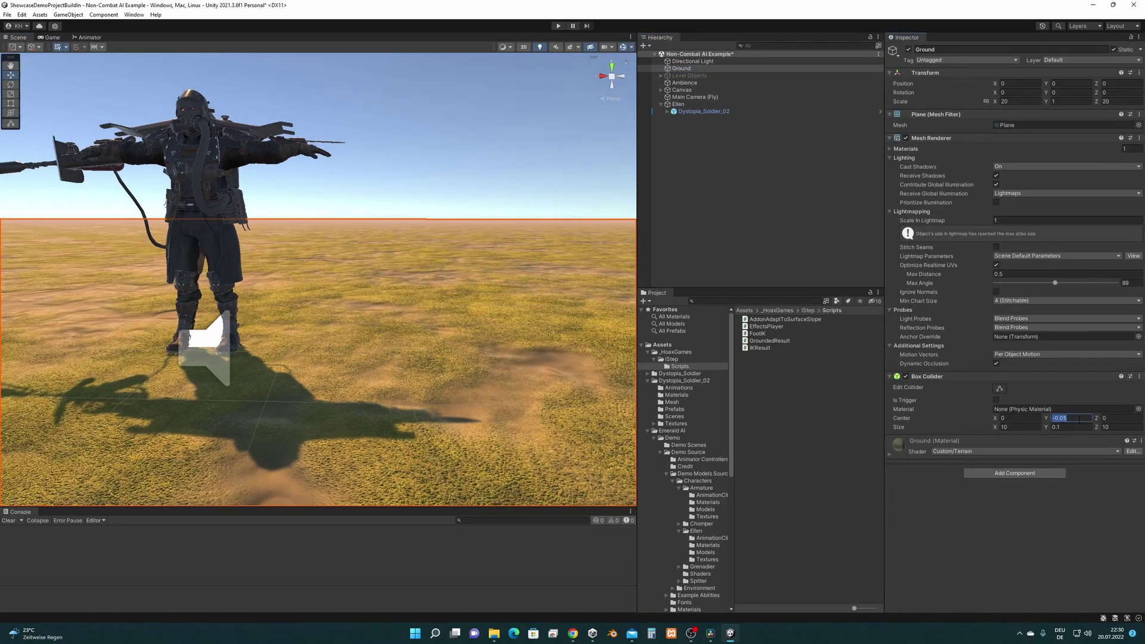
pyautogui.click(1074, 426)
# Step: Play and pause the scene with Ellen selected, and disable its Emerald AI System component
pyautogui.click(704, 105)
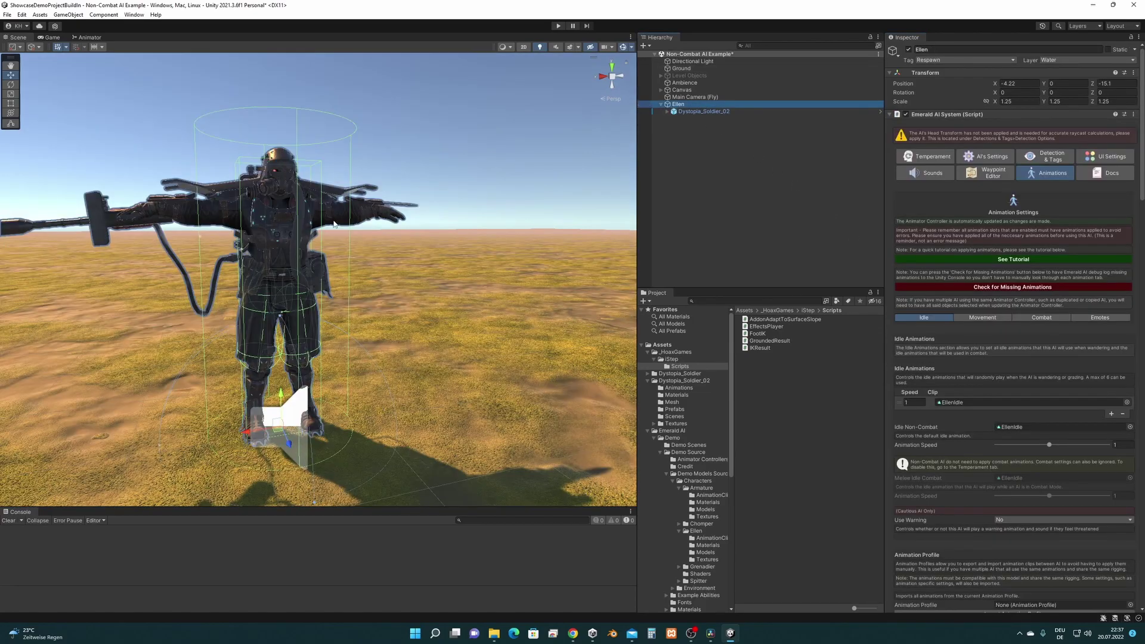
pyautogui.keyDown('alt'); pyautogui.moveTo(334, 224); pyautogui.dragTo(373, 249); pyautogui.keyUp('alt')
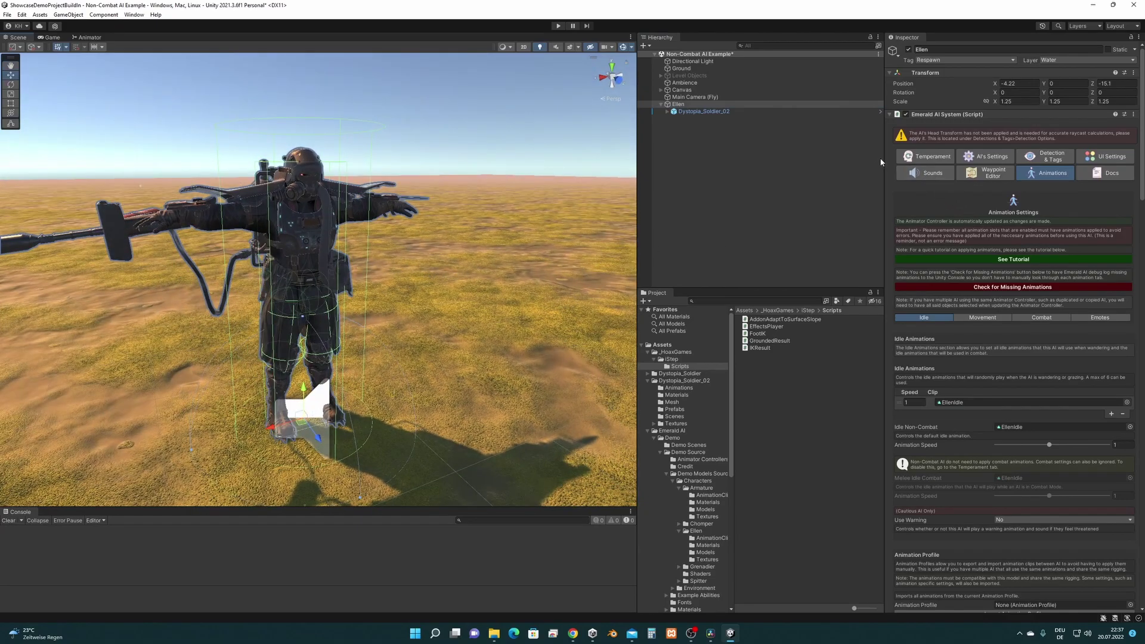
pyautogui.click(558, 26)
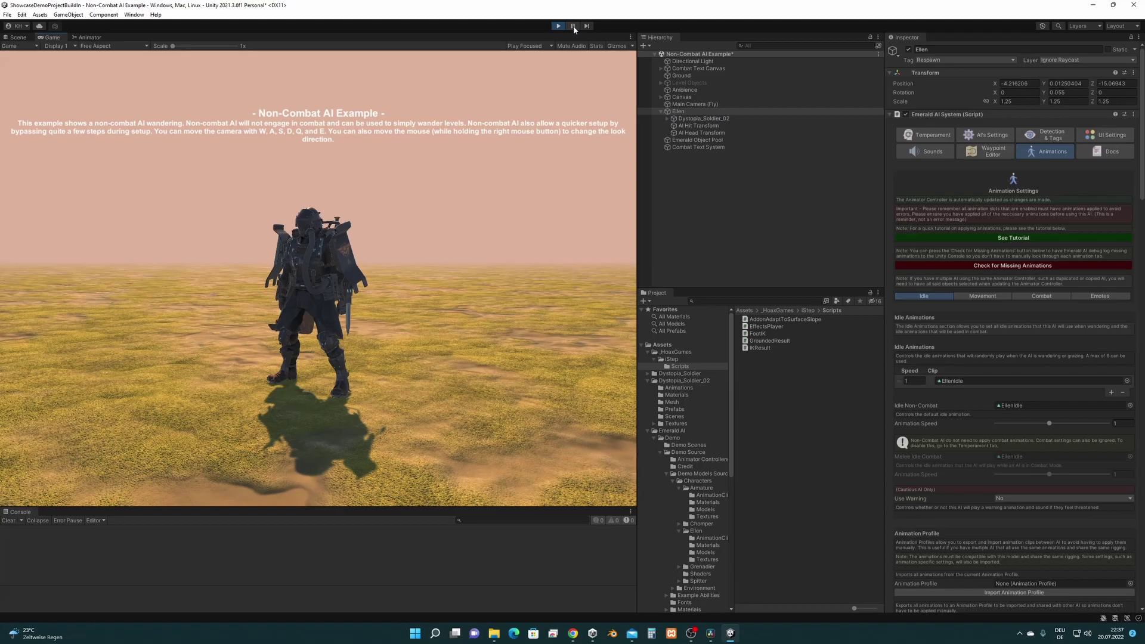
pyautogui.click(573, 26)
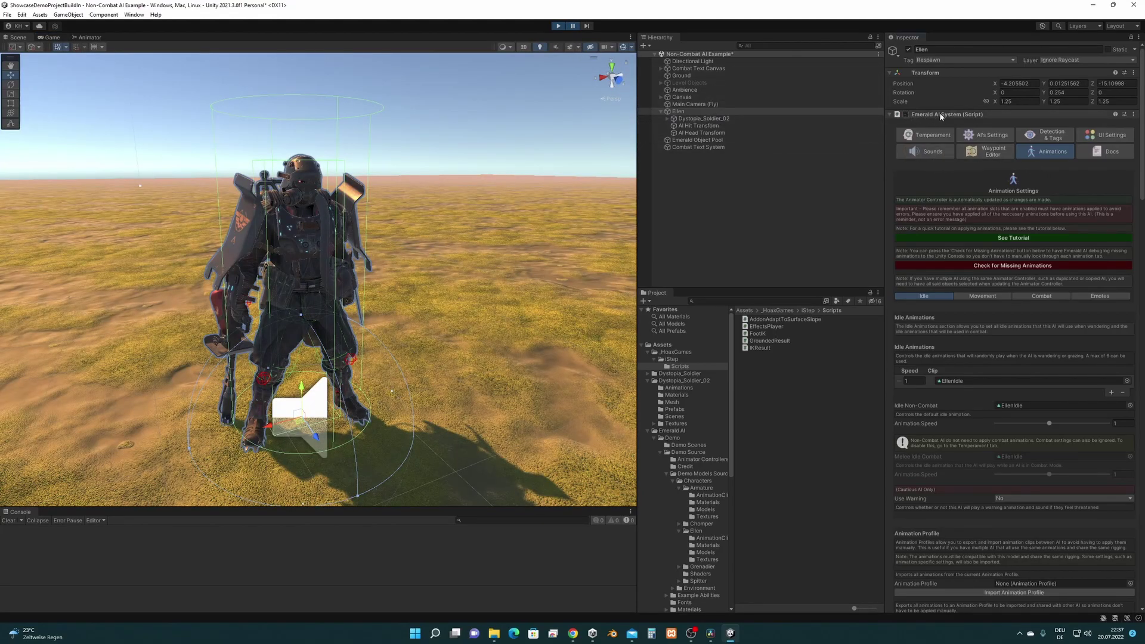
# Step: Resume the paused scene and set Minimum Movement Threshold to 0 in Ellen's Foot IK component
pyautogui.scroll(-10, 1141, 143)
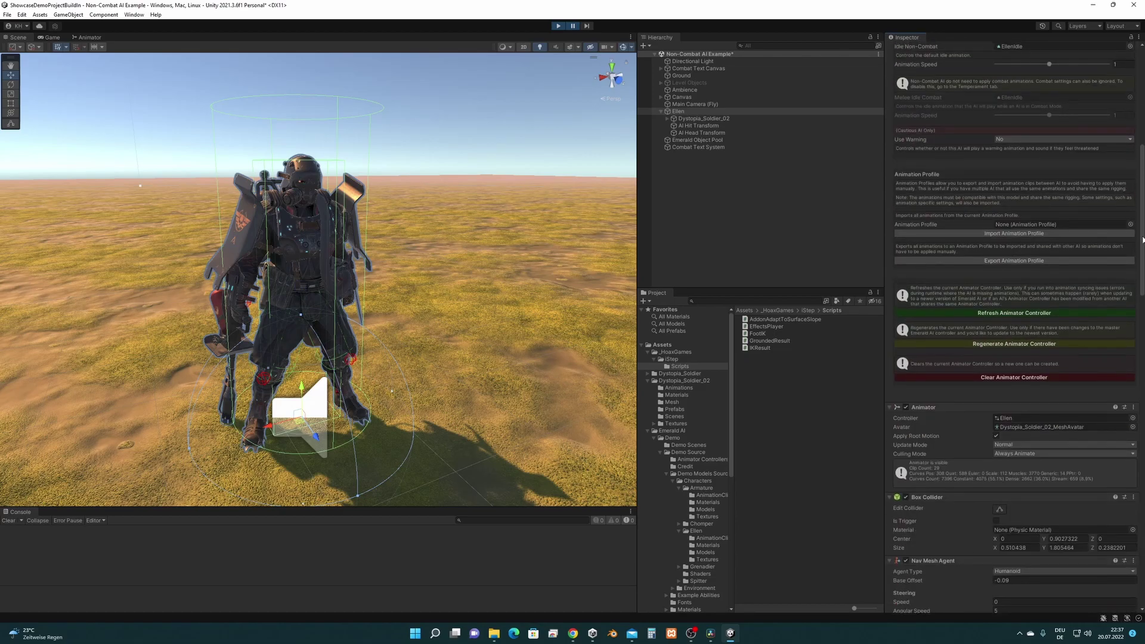
pyautogui.moveTo(1142, 240); pyautogui.dragTo(1140, 439)
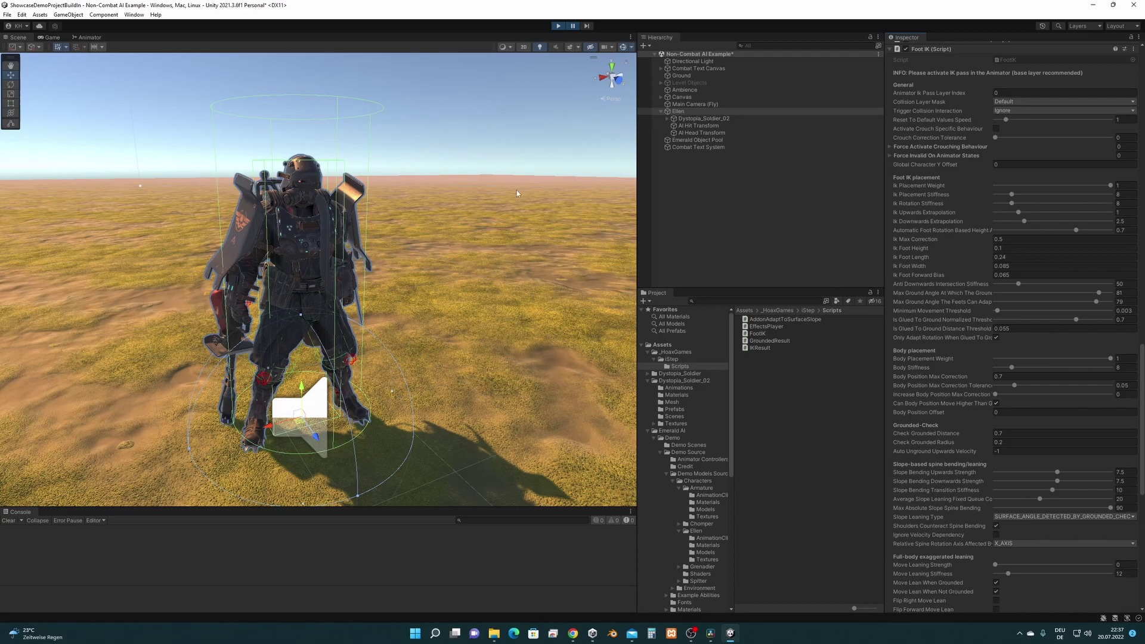
pyautogui.keyDown('alt'); pyautogui.moveTo(354, 210); pyautogui.dragTo(322, 184); pyautogui.keyUp('alt')
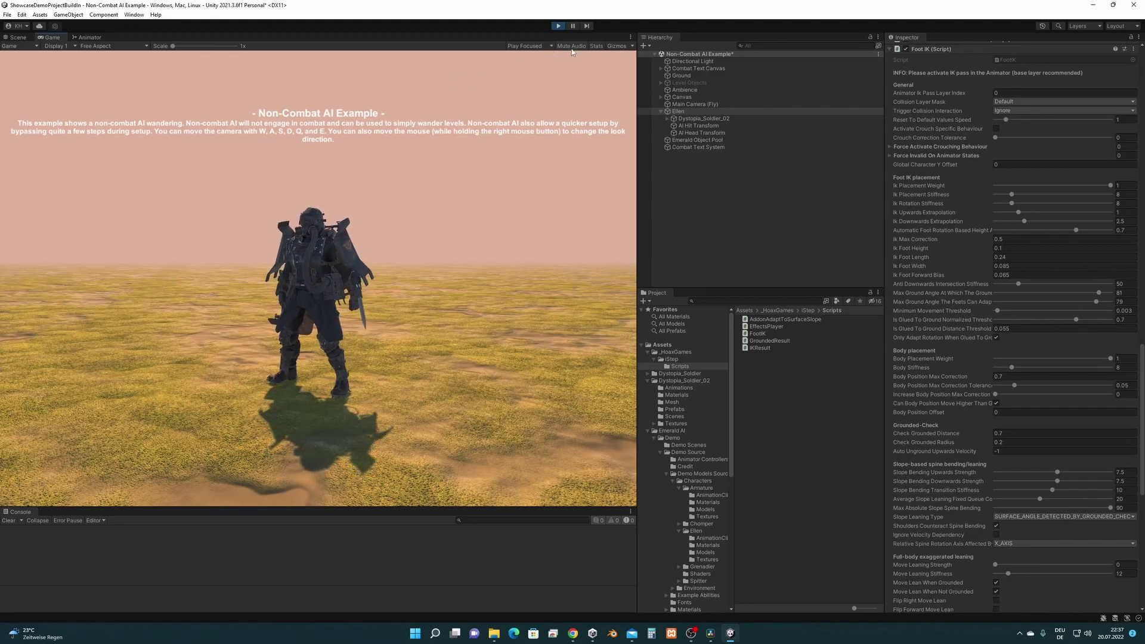
pyautogui.click(18, 37)
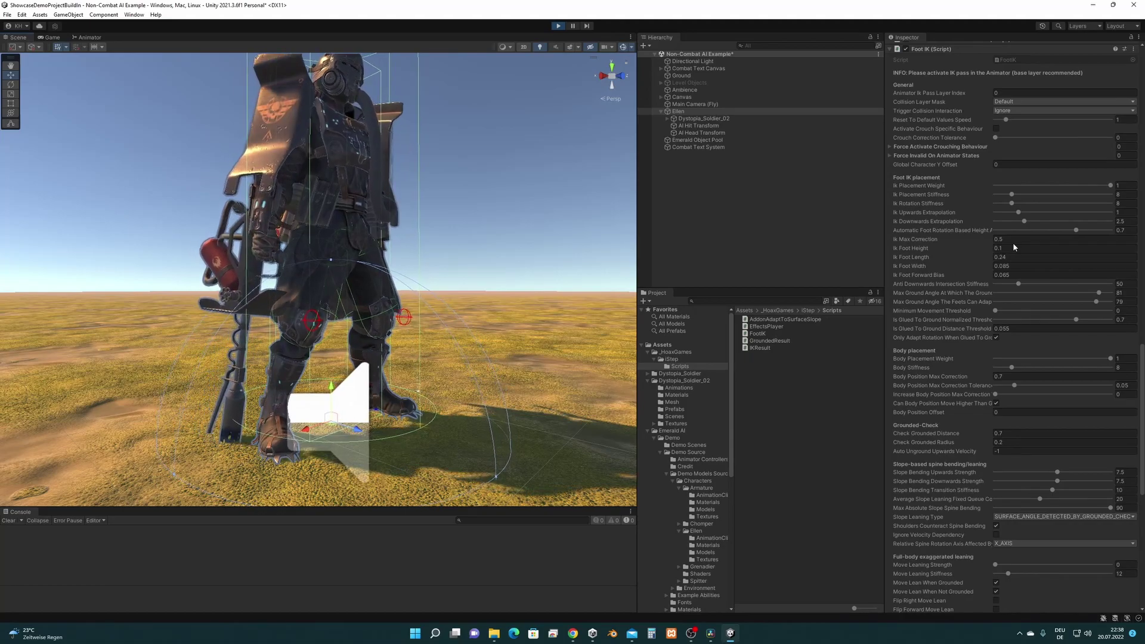
# Step: Set both Body Placement Weight and Ik Placement Weight to 0 in the Foot IK component while watching the soldier's feet
pyautogui.keyDown('alt'); pyautogui.moveTo(460, 239); pyautogui.dragTo(381, 279); pyautogui.keyUp('alt')
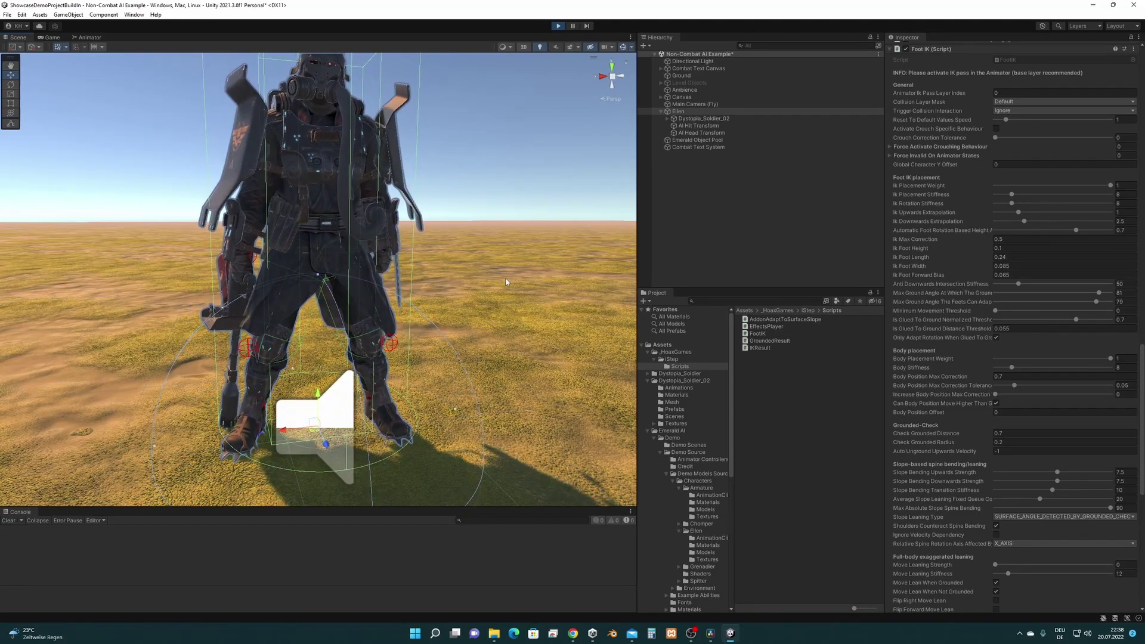
pyautogui.keyDown('alt'); pyautogui.moveTo(506, 282); pyautogui.dragTo(400, 277); pyautogui.keyUp('alt')
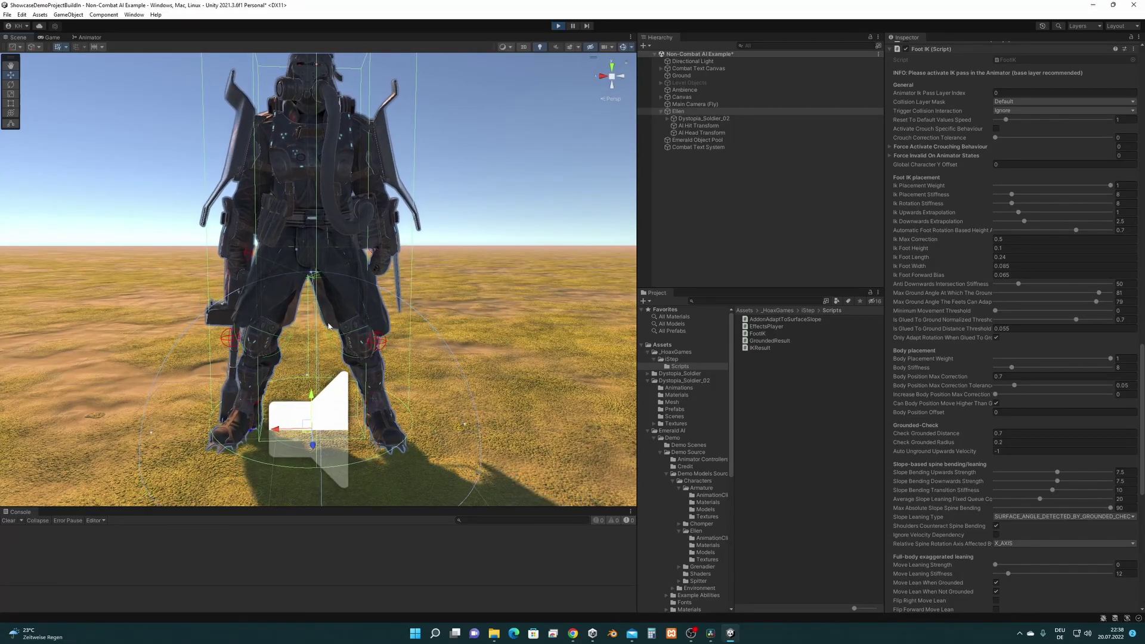
pyautogui.keyDown('alt'); pyautogui.moveTo(329, 326); pyautogui.dragTo(369, 336); pyautogui.keyUp('alt')
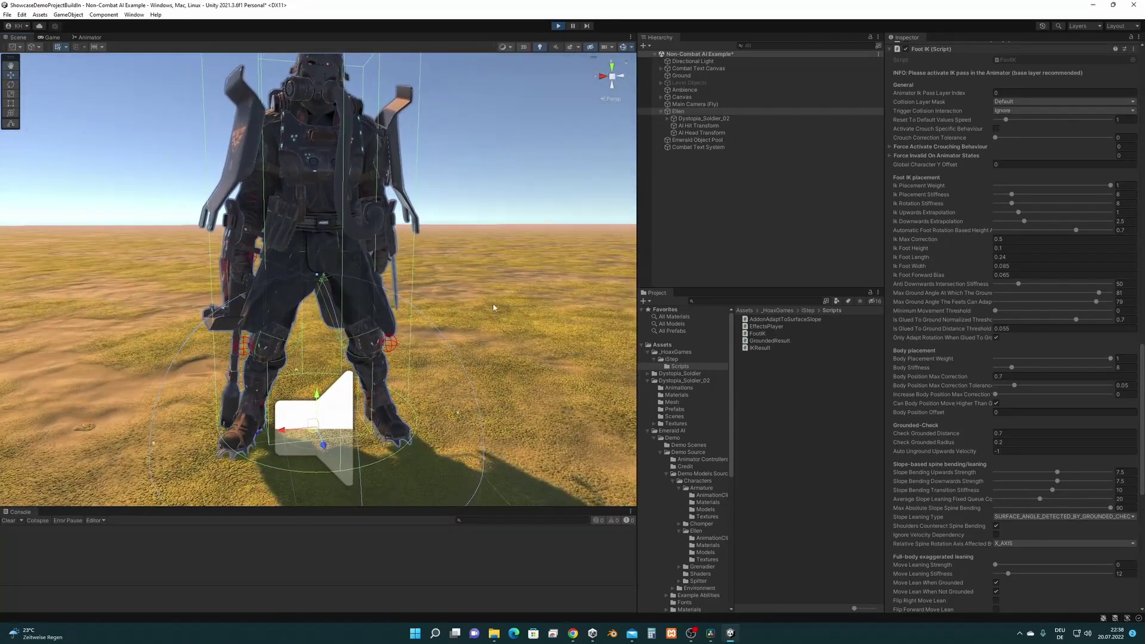
pyautogui.keyDown('alt'); pyautogui.moveTo(436, 276); pyautogui.dragTo(478, 255); pyautogui.keyUp('alt')
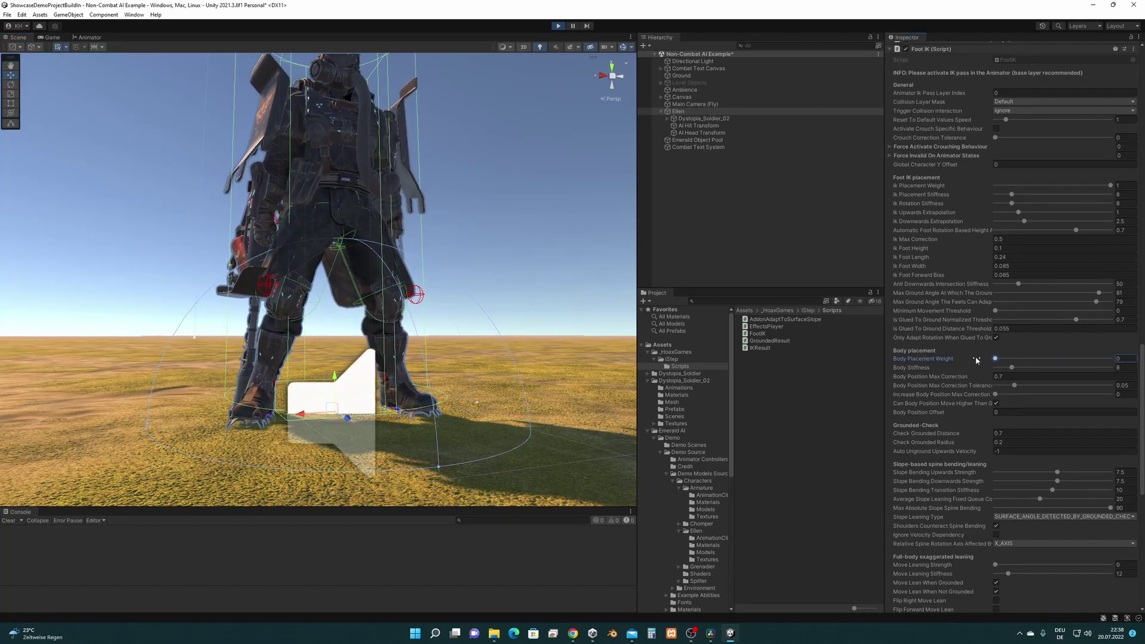
pyautogui.scroll(2, 1027, 326)
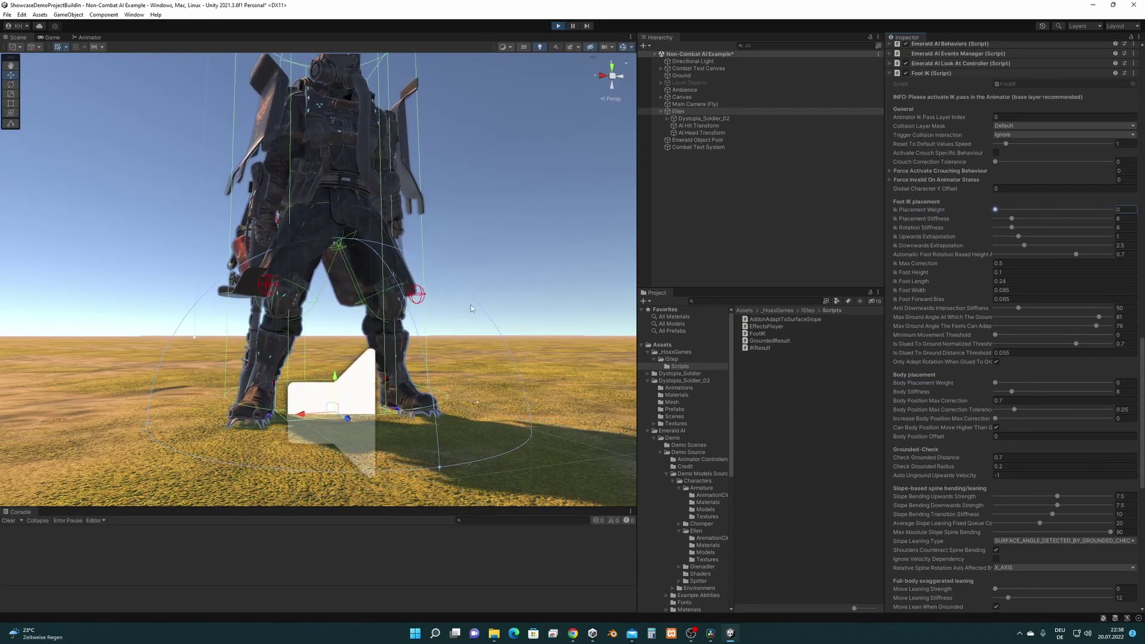
# Step: Inspect how the soldier's feet meet the ground from the side with the Foot IK weights turned off
pyautogui.keyDown('alt'); pyautogui.moveTo(330, 314); pyautogui.dragTo(511, 314); pyautogui.keyUp('alt')
pyautogui.keyDown('alt'); pyautogui.scroll(4, 459, 310); pyautogui.keyUp('alt')
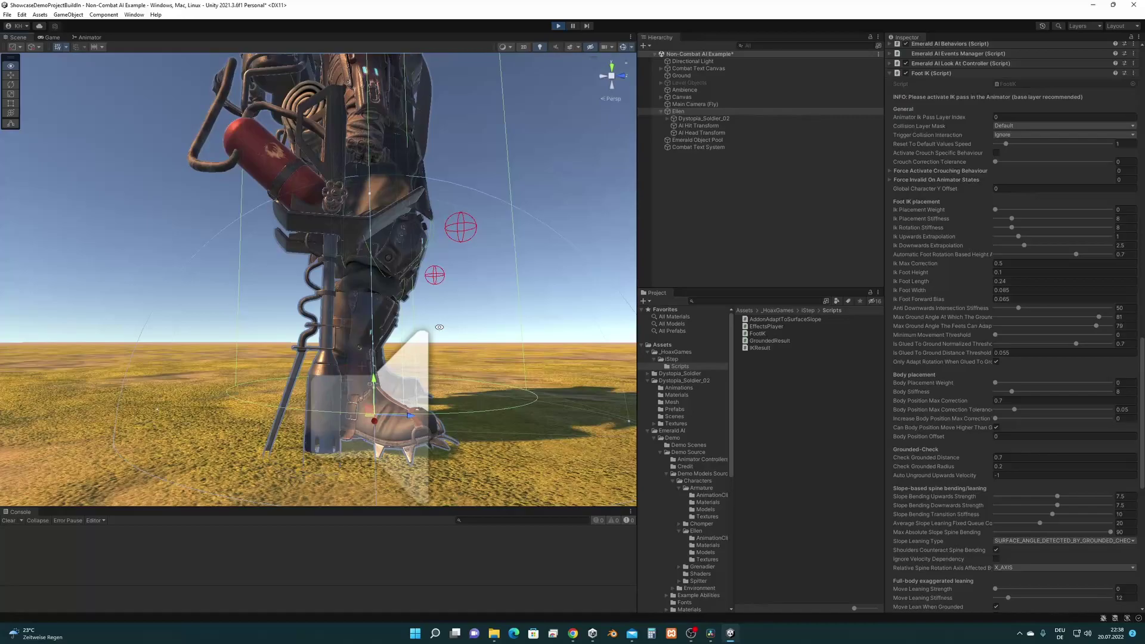
pyautogui.moveTo(439, 327); pyautogui.dragTo(577, 299, button='right')
pyautogui.scroll(2, 925, 119)
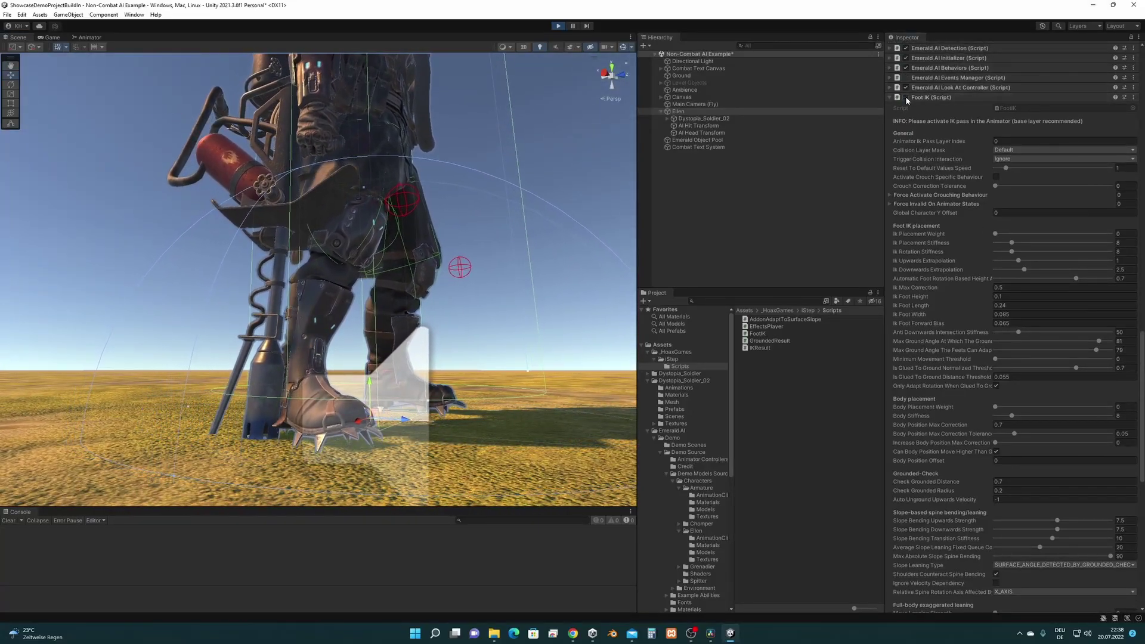
# Step: Set Global Character Y Offset to -0.01 in Ellen's Foot IK component, checking the feet against the ground from the front and side
pyautogui.keyDown('alt'); pyautogui.moveTo(597, 224); pyautogui.dragTo(418, 271); pyautogui.keyUp('alt')
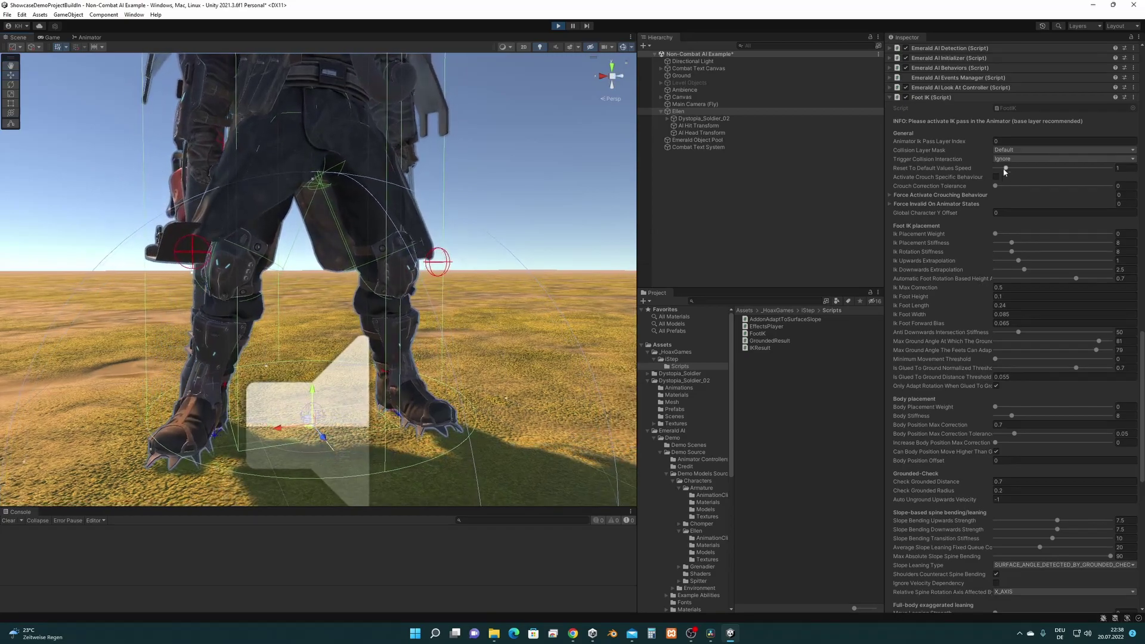
pyautogui.moveTo(971, 214); pyautogui.dragTo(971, 215)
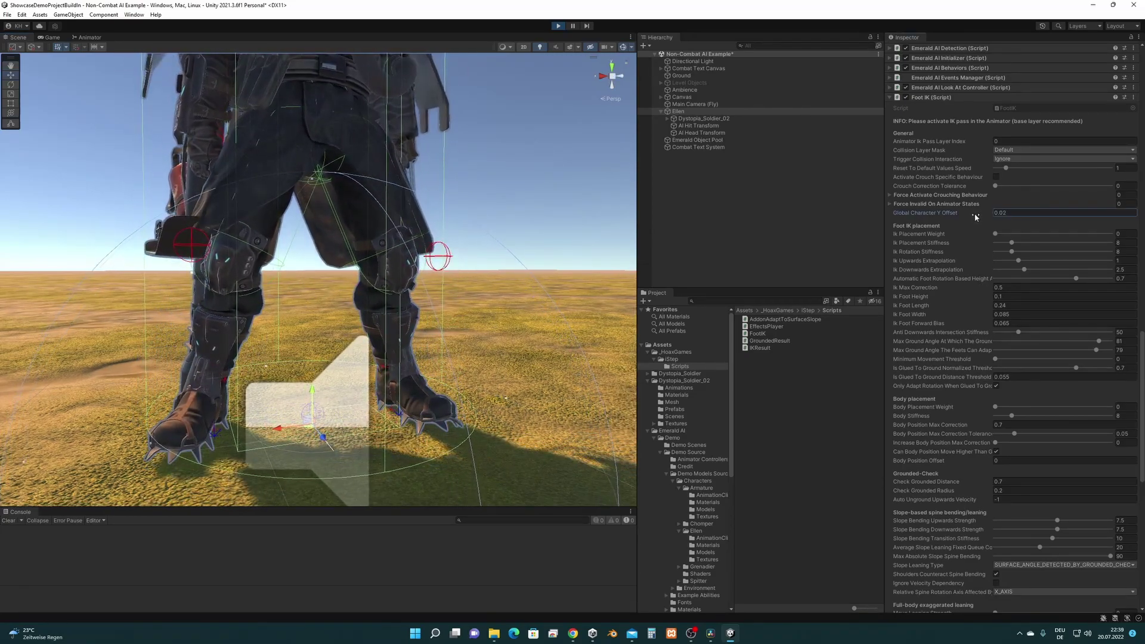
pyautogui.keyDown('alt'); pyautogui.moveTo(346, 358); pyautogui.dragTo(573, 309); pyautogui.keyUp('alt')
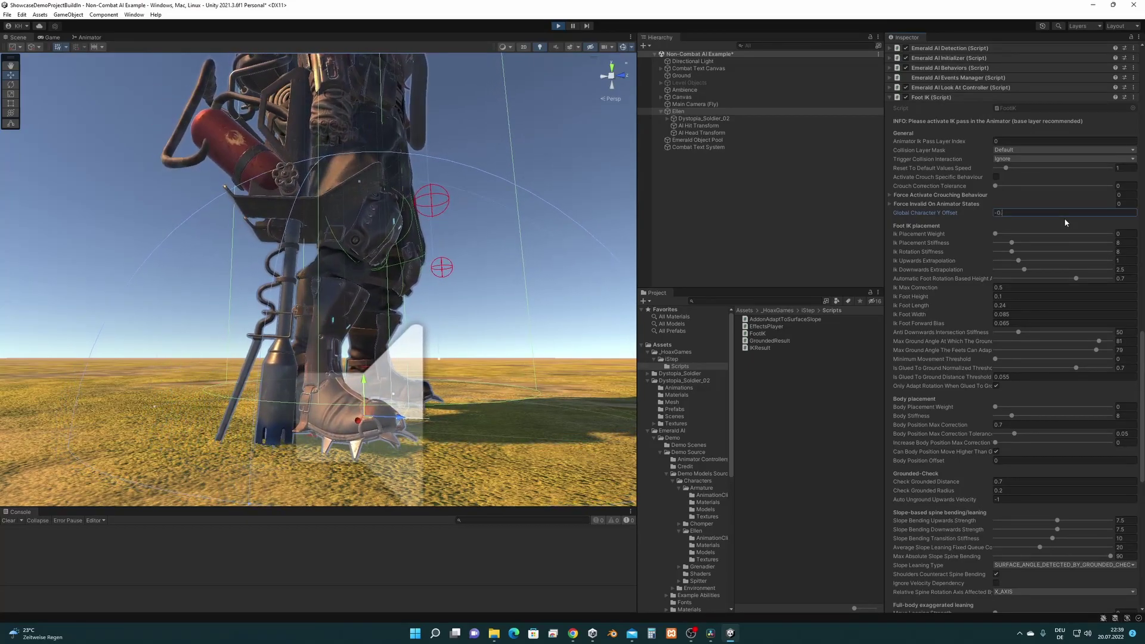
pyautogui.keyDown('alt'); pyautogui.moveTo(179, 391); pyautogui.dragTo(557, 409); pyautogui.keyUp('alt')
pyautogui.keyDown('alt'); pyautogui.moveTo(404, 398); pyautogui.dragTo(426, 387); pyautogui.keyUp('alt')
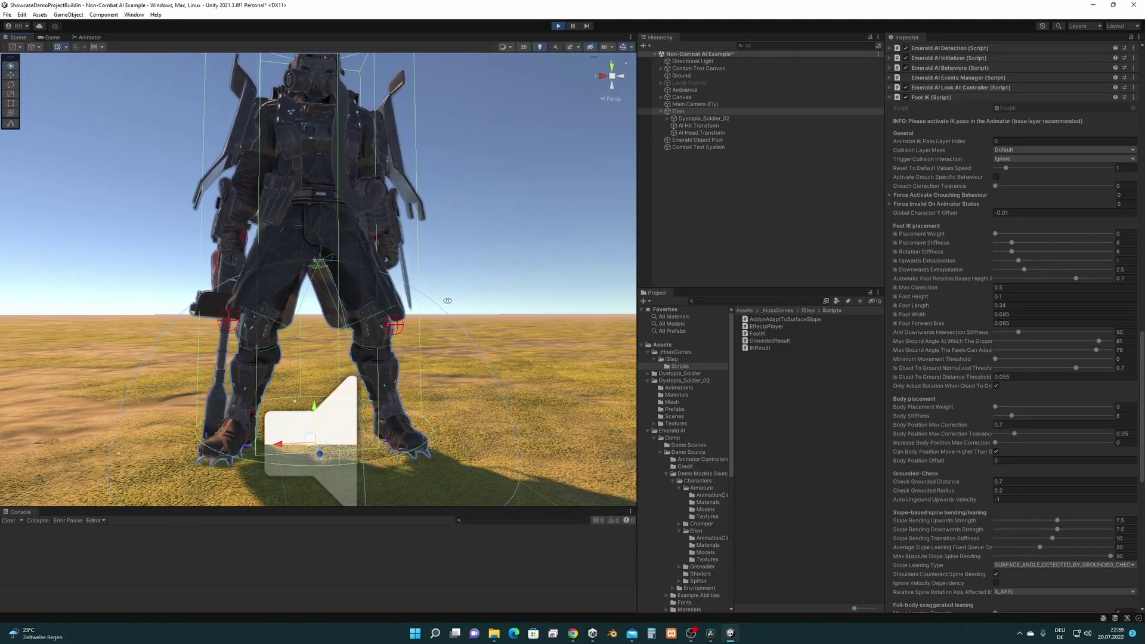
pyautogui.keyDown('alt'); pyautogui.moveTo(447, 301); pyautogui.dragTo(477, 302); pyautogui.keyUp('alt')
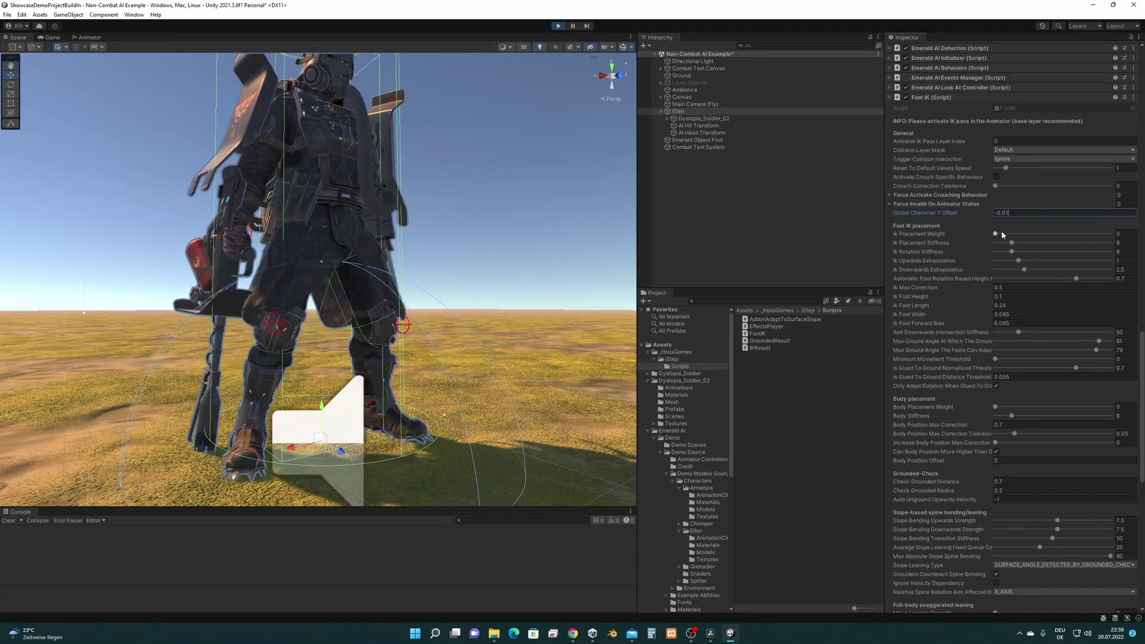
# Step: Set both Ik Placement Weight and Body Placement Weight to 1 in the Foot IK component
pyautogui.moveTo(995, 234); pyautogui.dragTo(1111, 234)
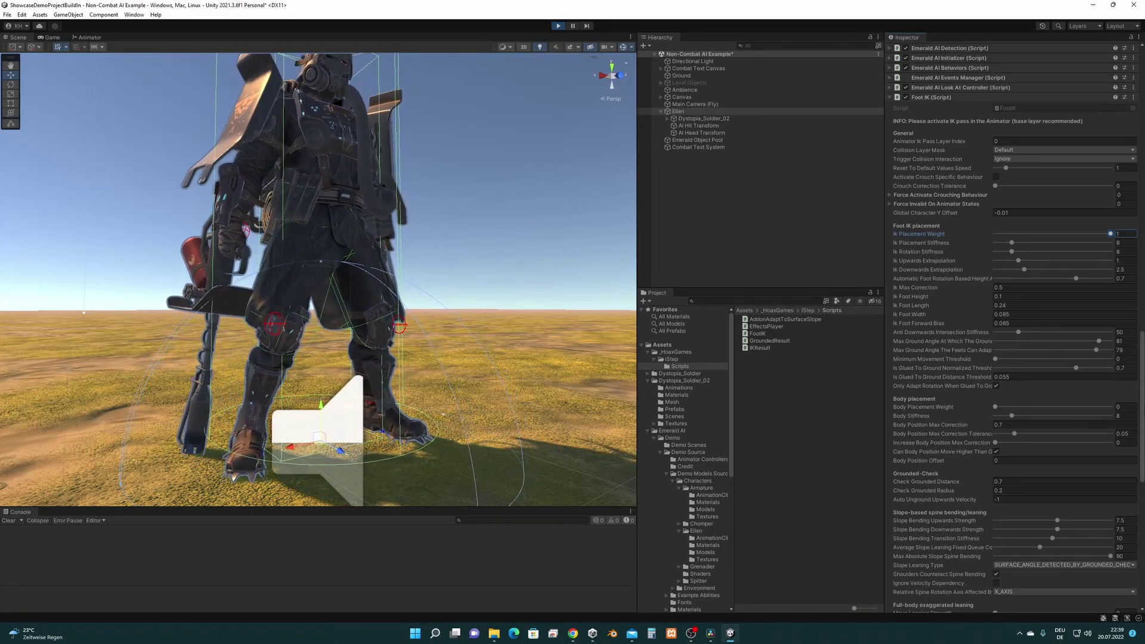
pyautogui.moveTo(996, 407); pyautogui.dragTo(1114, 408)
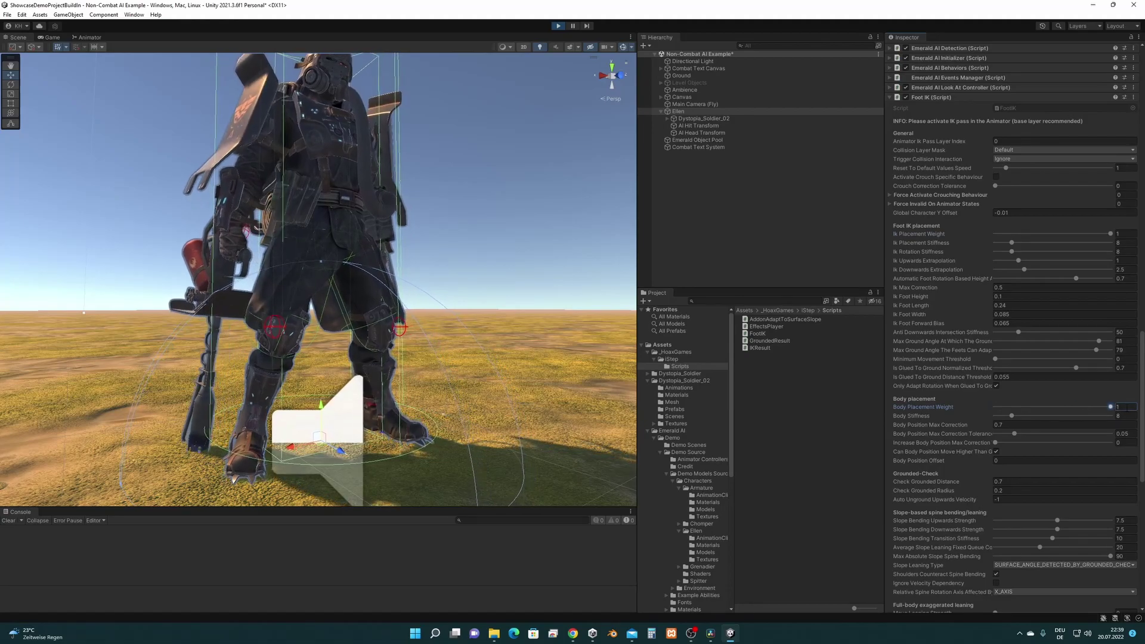
pyautogui.keyDown('alt'); pyautogui.moveTo(433, 339); pyautogui.dragTo(392, 359); pyautogui.keyUp('alt')
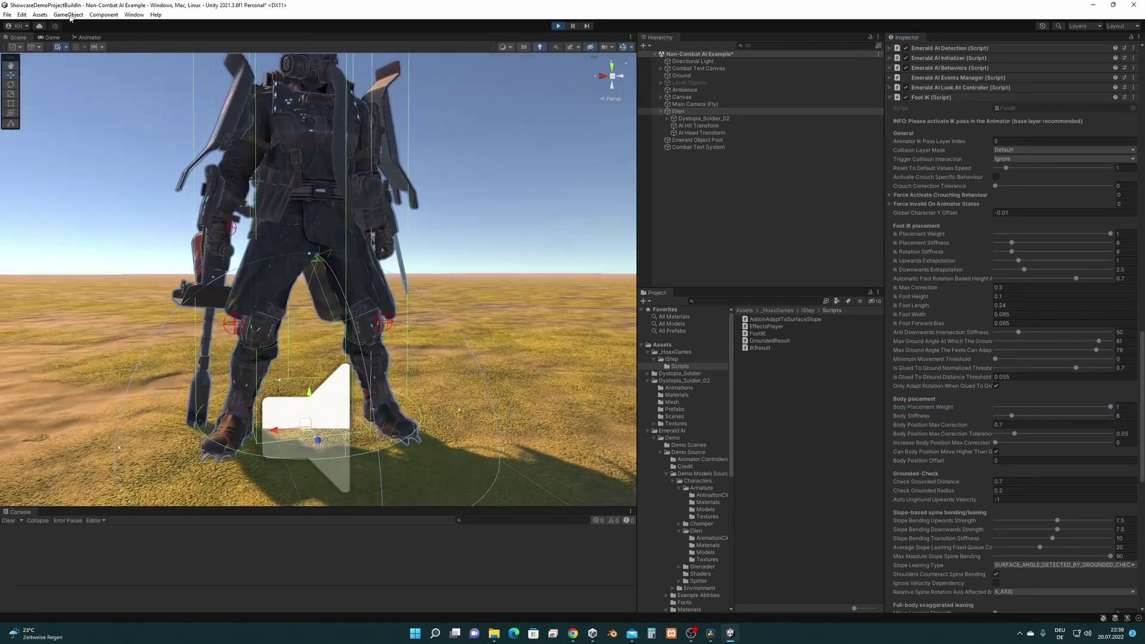
# Step: Add a cube to the scene under one of the soldier's feet and lower it to about -0.109 on Y
pyautogui.click(68, 15)
pyautogui.moveTo(88, 56)
pyautogui.click(218, 54)
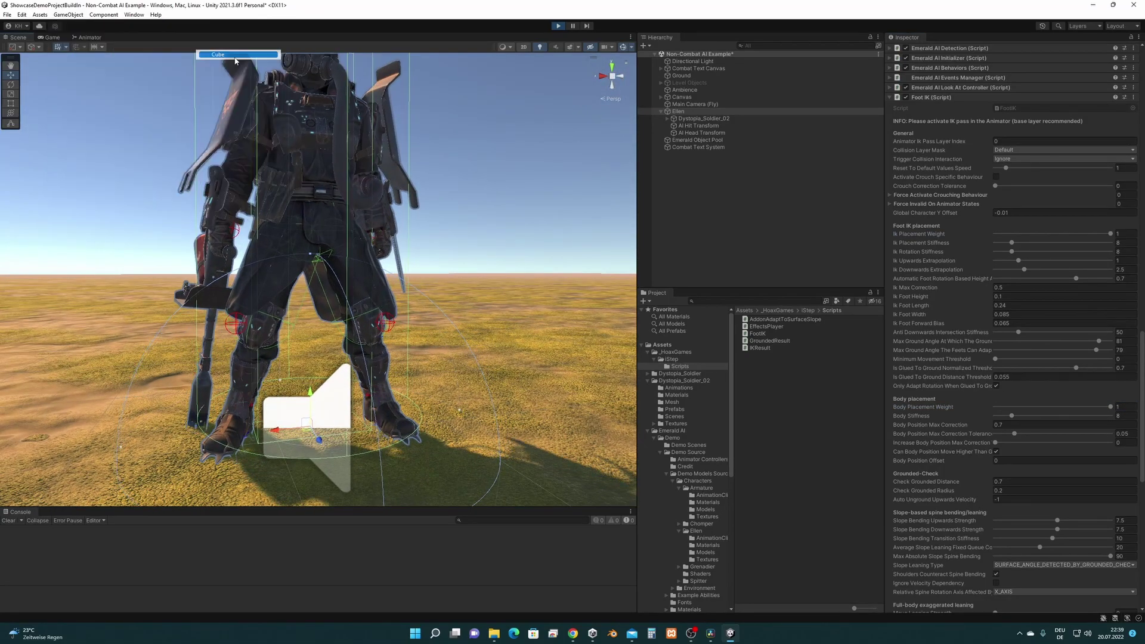
pyautogui.moveTo(323, 225); pyautogui.dragTo(413, 372)
pyautogui.keyDown('alt'); pyautogui.moveTo(413, 373); pyautogui.dragTo(489, 355); pyautogui.keyUp('alt')
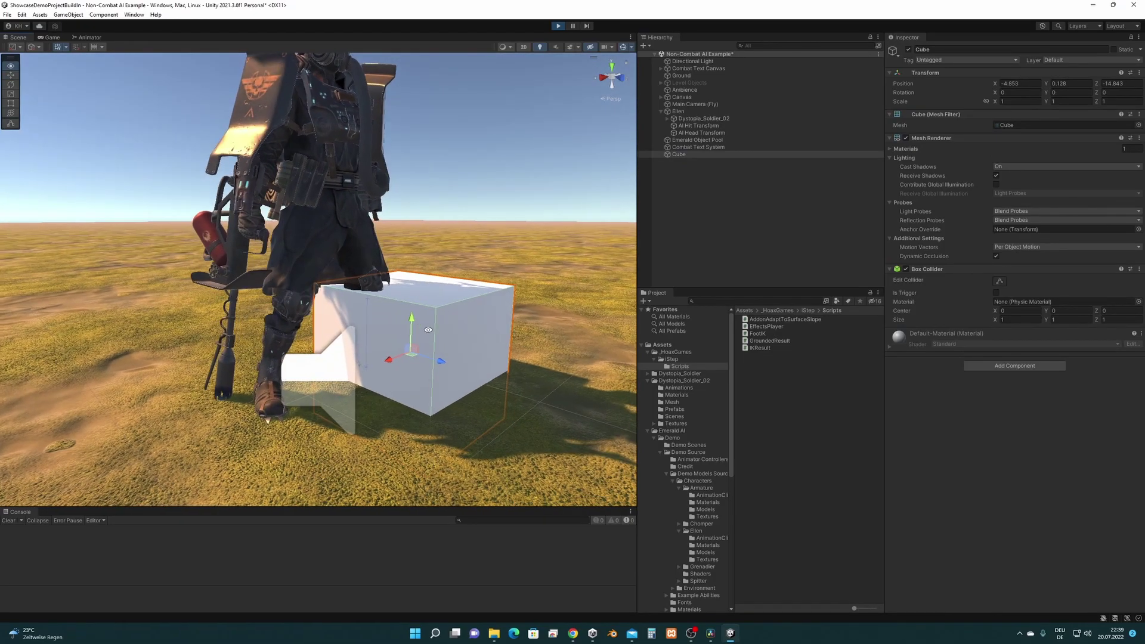
pyautogui.moveTo(411, 328); pyautogui.dragTo(408, 356)
pyautogui.keyDown('alt'); pyautogui.moveTo(478, 346); pyautogui.dragTo(346, 336); pyautogui.keyUp('alt')
pyautogui.moveTo(406, 395); pyautogui.dragTo(379, 379)
pyautogui.moveTo(378, 378); pyautogui.dragTo(440, 279, button='right')
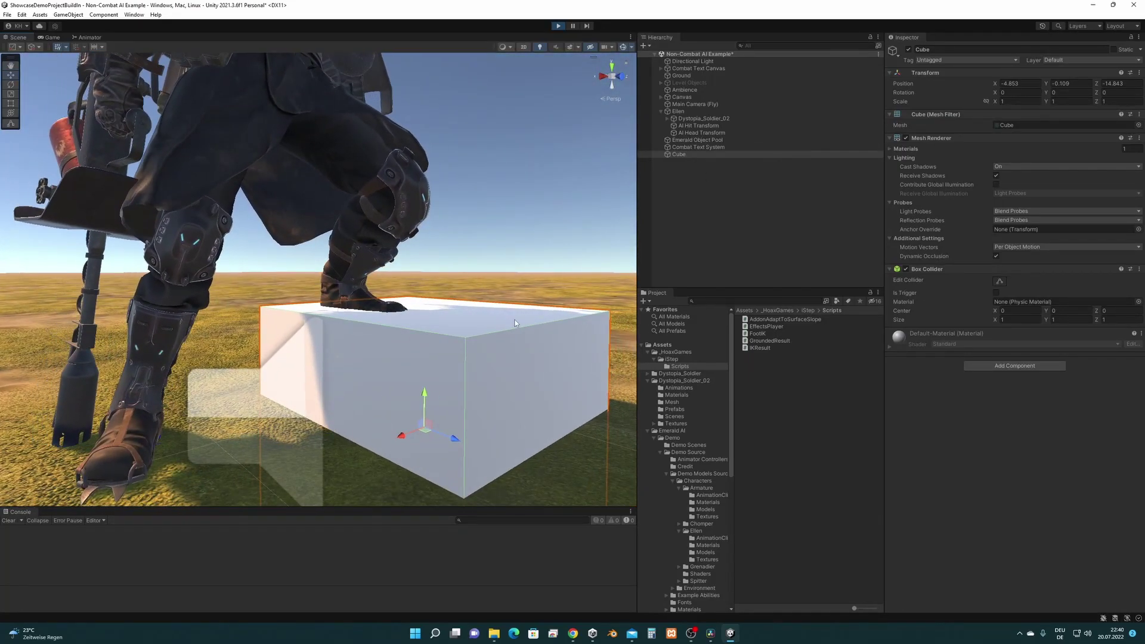
# Step: Set Ik Foot Height to 0.18 on Ellen's Foot IK component, trying 0.15 and 0.2 while watching the foot on the cube
pyautogui.click(722, 110)
pyautogui.moveTo(1143, 176); pyautogui.dragTo(1142, 482)
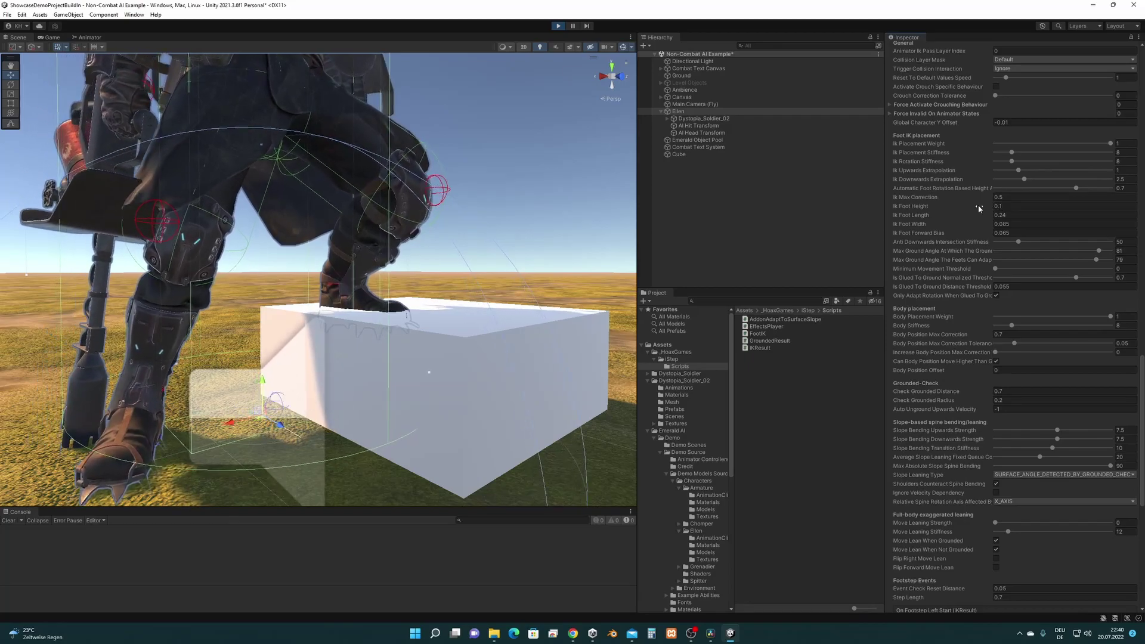
pyautogui.click(1023, 206)
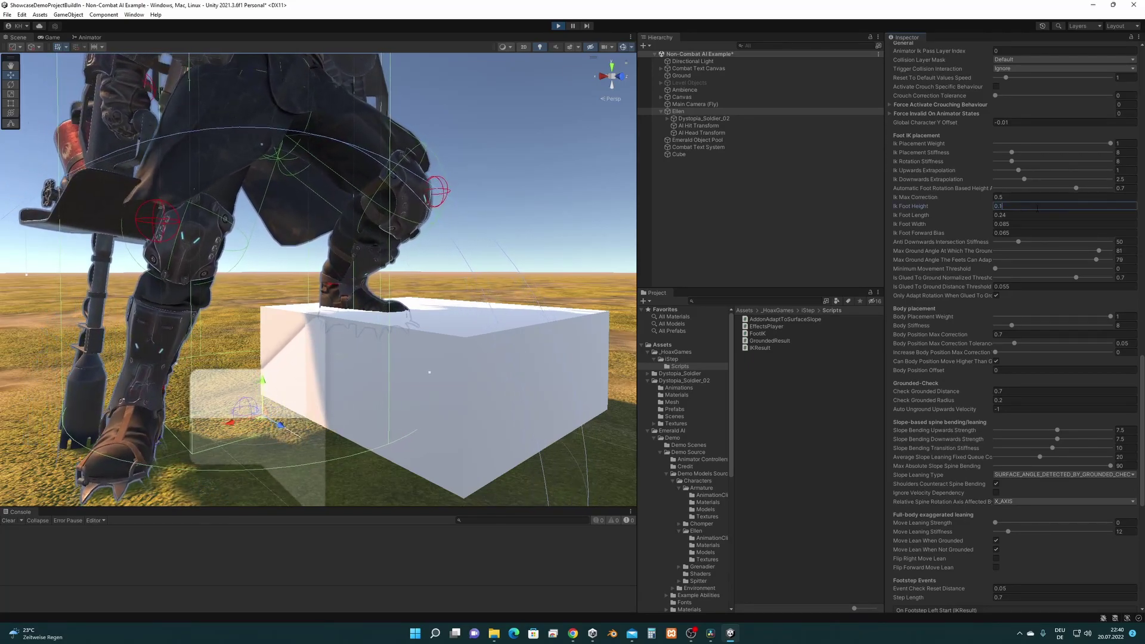
pyautogui.write('5')
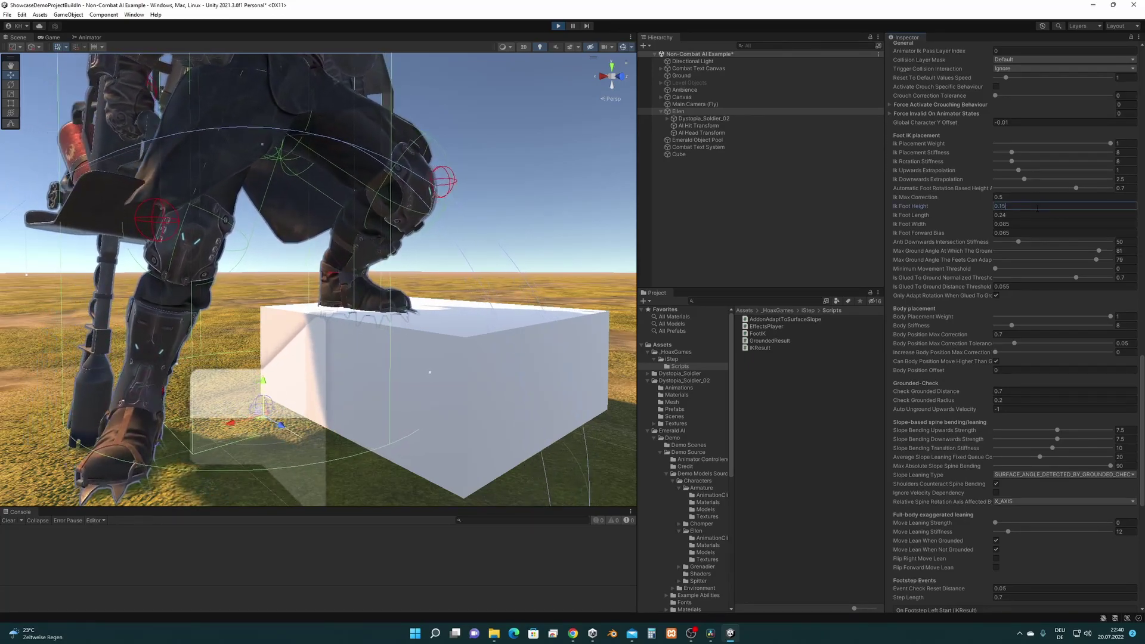
pyautogui.press('BackSpace')
pyautogui.press('BackSpace')
pyautogui.write('2')
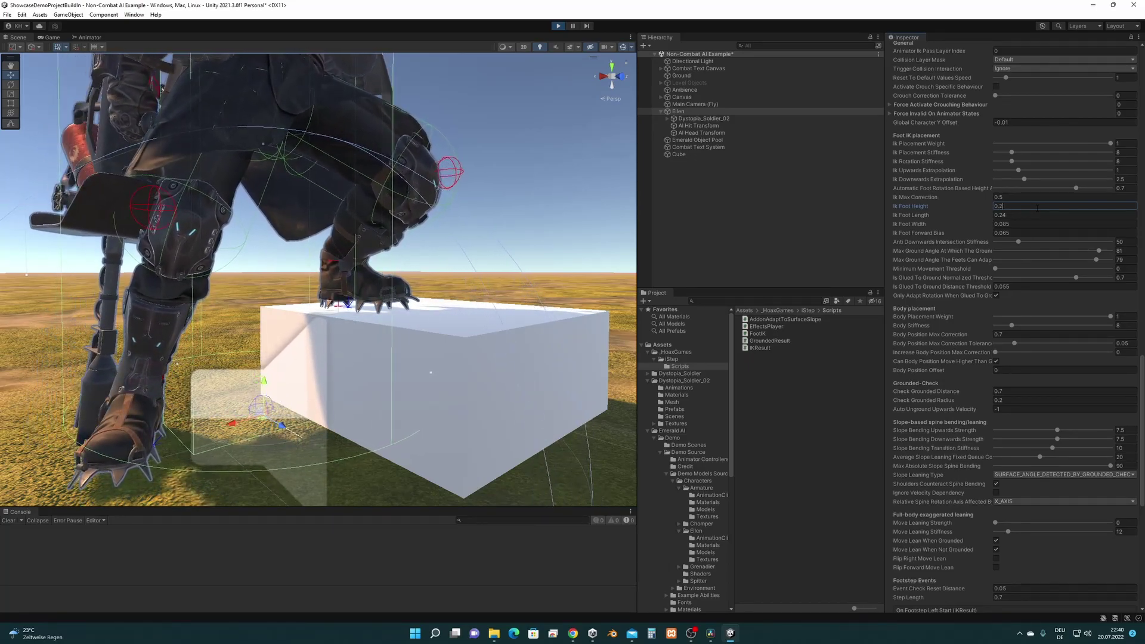
pyautogui.press('BackSpace')
pyautogui.write('18')
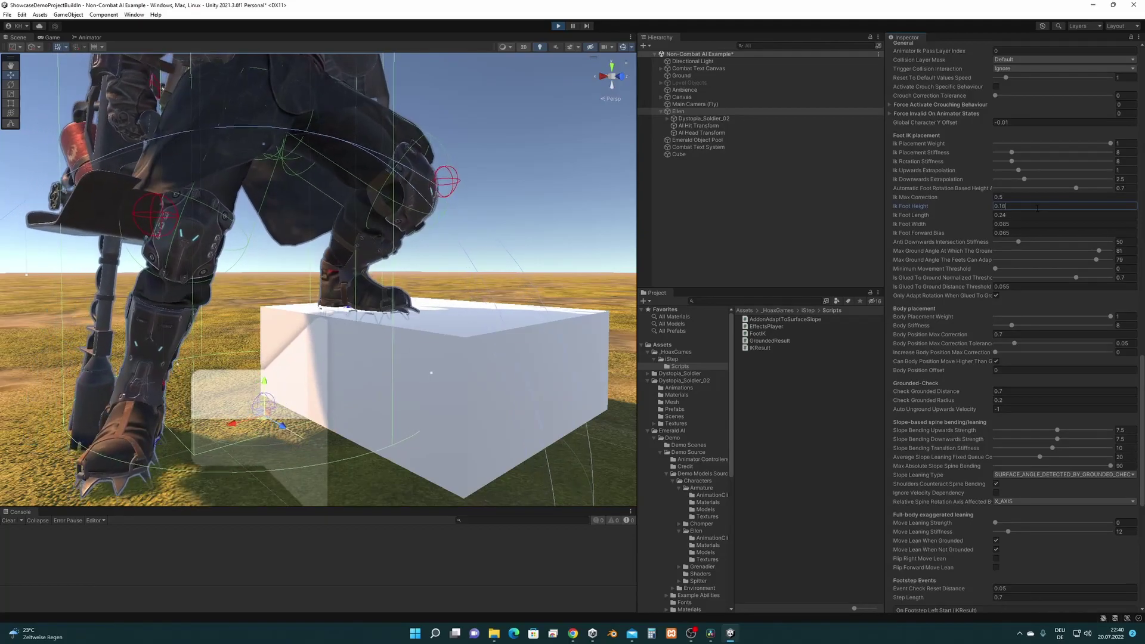
pyautogui.press('alt')
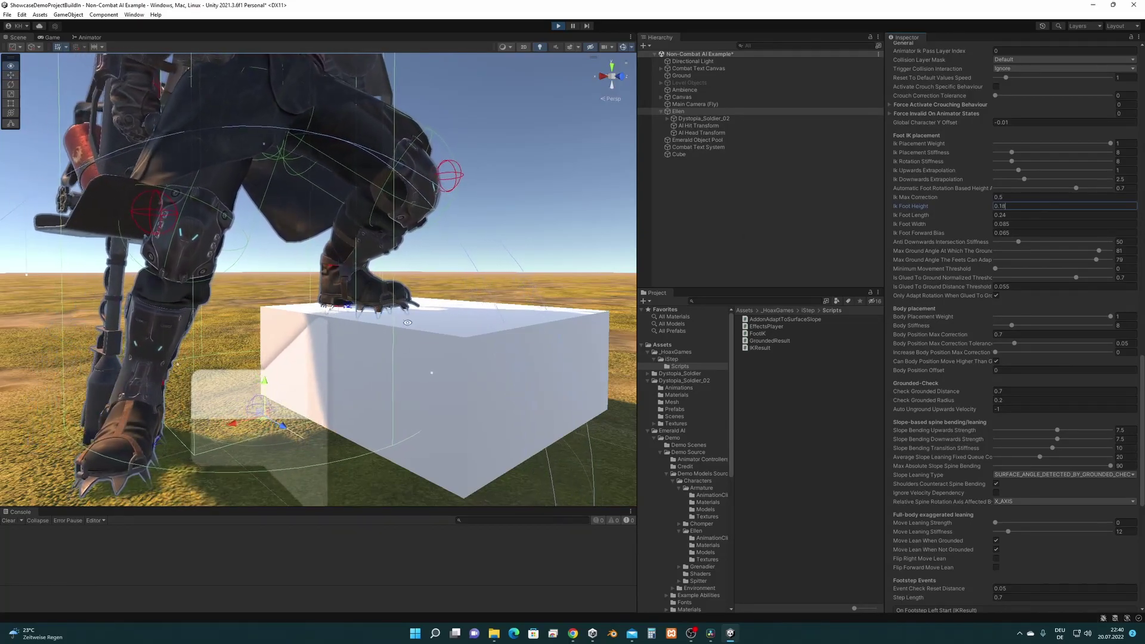
# Step: Raise the cube under the soldier's foot and return to Ellen's Foot IK settings
pyautogui.keyDown('alt'); pyautogui.moveTo(408, 323); pyautogui.dragTo(382, 327); pyautogui.keyUp('alt')
pyautogui.click(344, 365)
pyautogui.click(679, 112)
pyautogui.scroll(-4, 1040, 355)
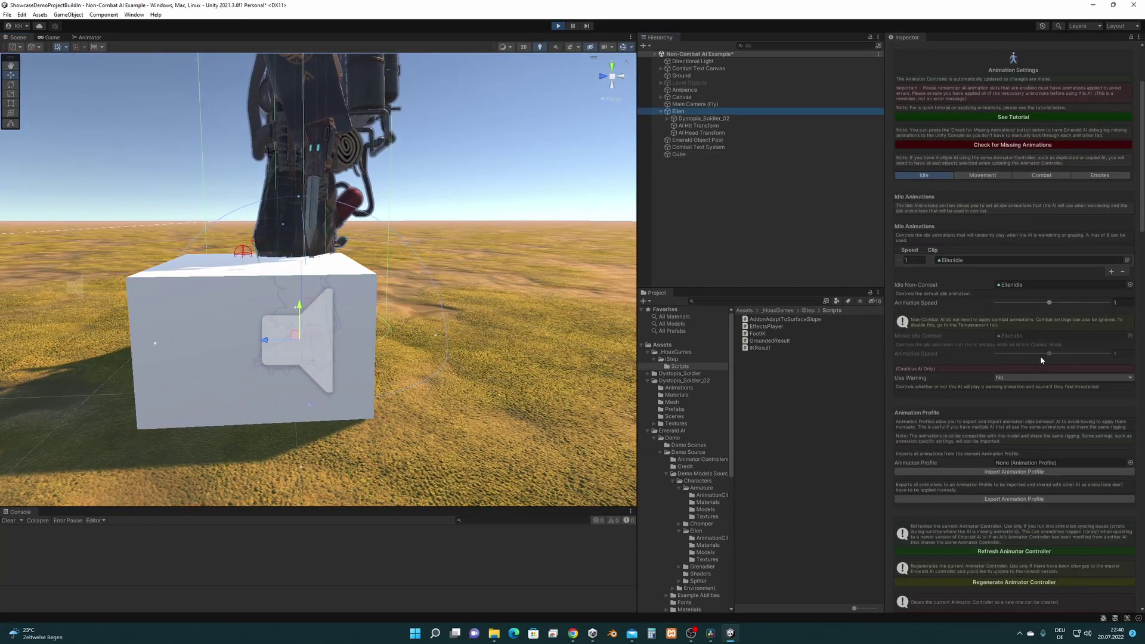
pyautogui.scroll(-20, 1041, 356)
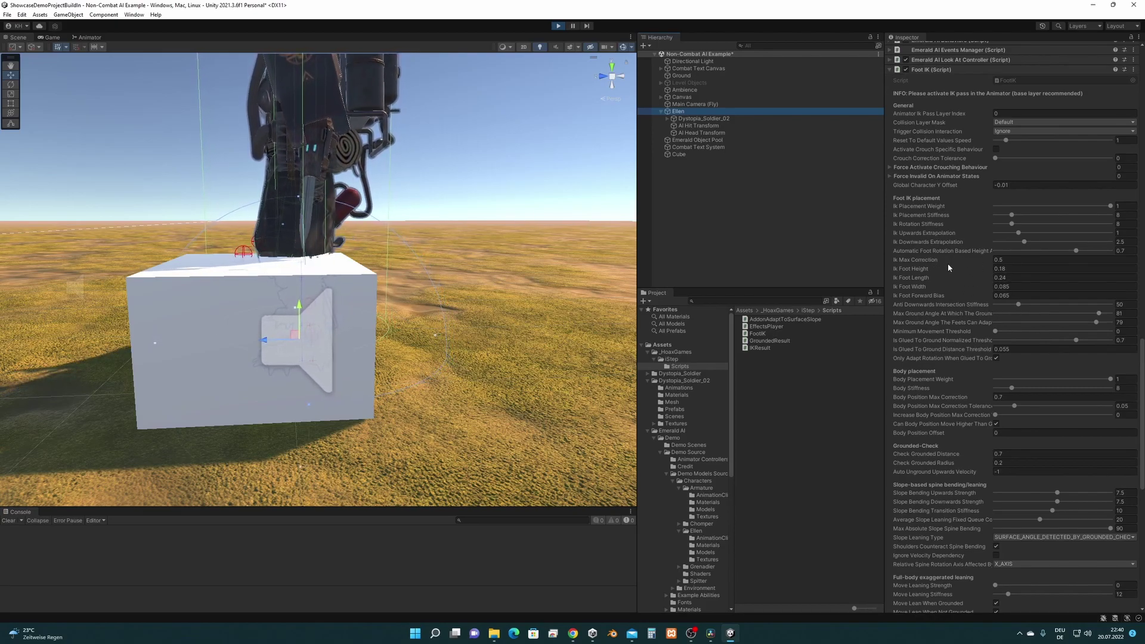
# Step: Set Ik Max Correction to 0.7 after trying 0.8, checking that the foot reaches the raised cube
pyautogui.click(919, 260)
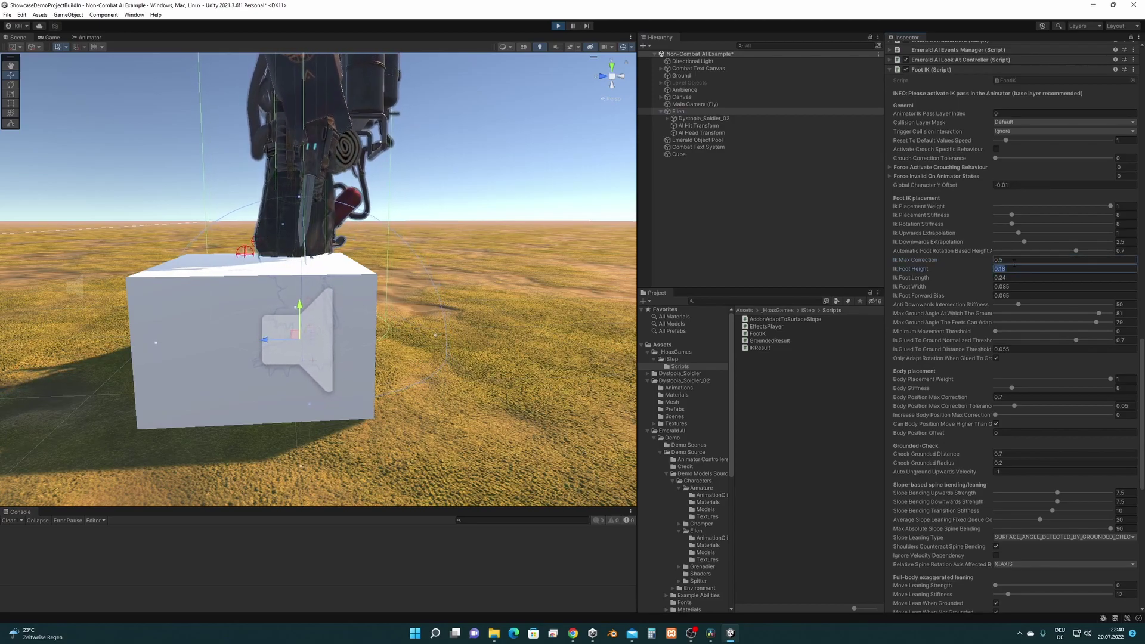
pyautogui.keyDown('alt'); pyautogui.moveTo(385, 271); pyautogui.dragTo(404, 276); pyautogui.keyUp('alt')
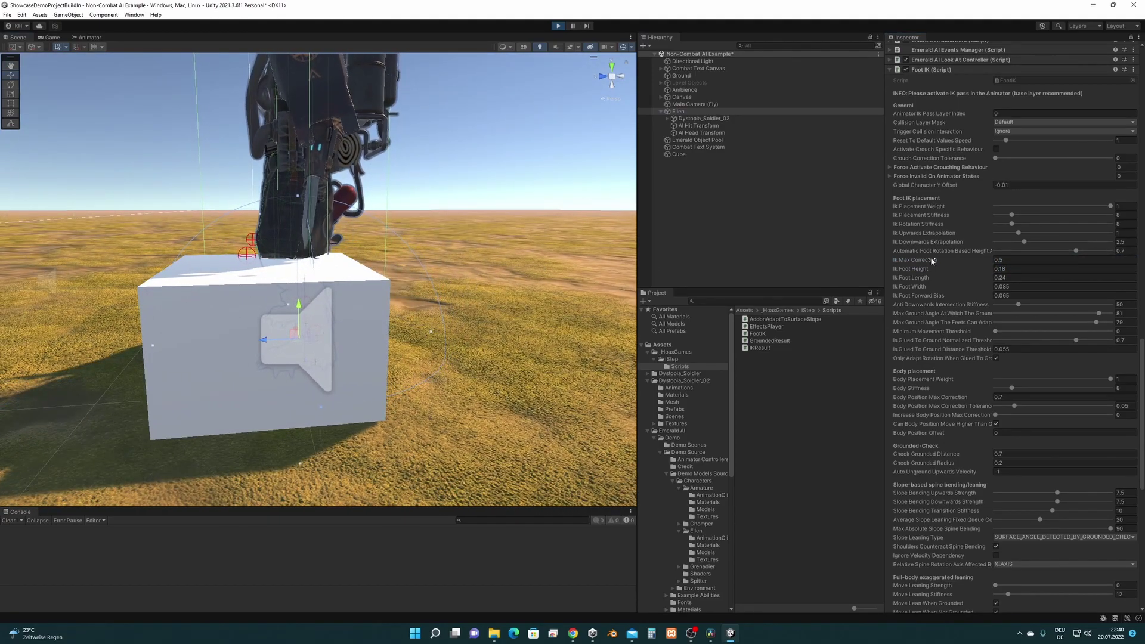
pyautogui.click(1005, 260)
pyautogui.click(1036, 258)
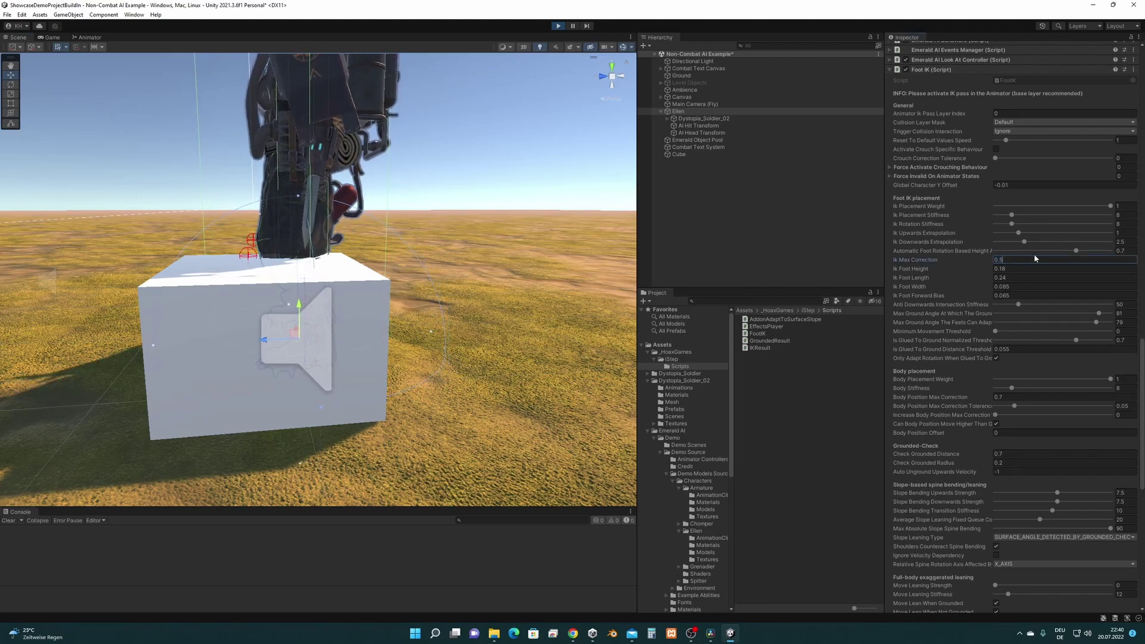
pyautogui.write('0.8')
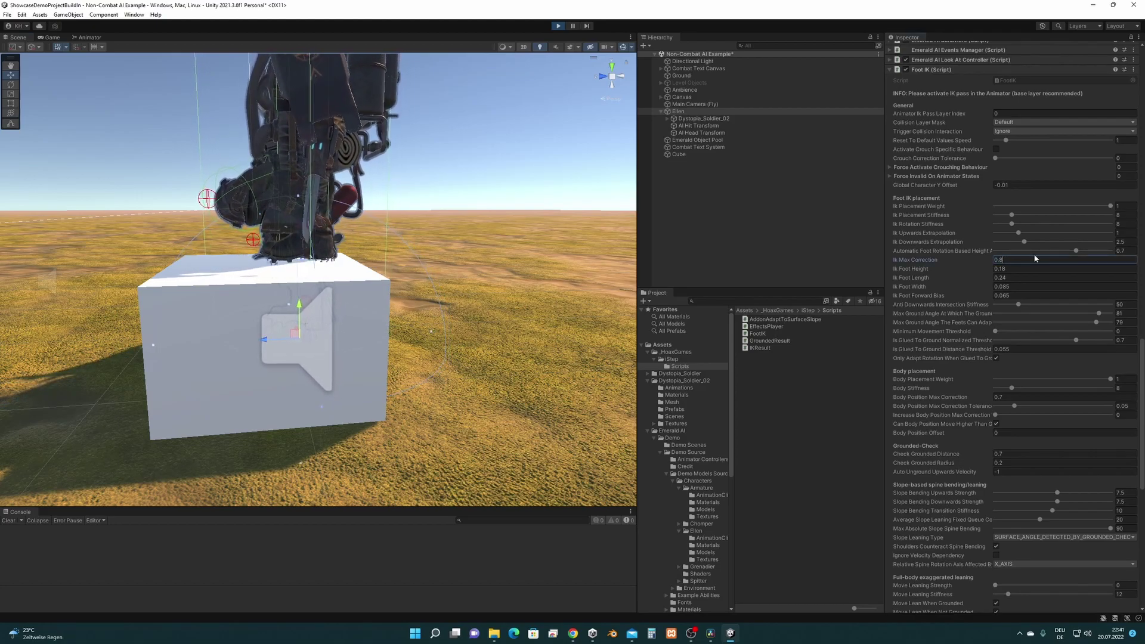
pyautogui.press('BackSpace')
pyautogui.write('7')
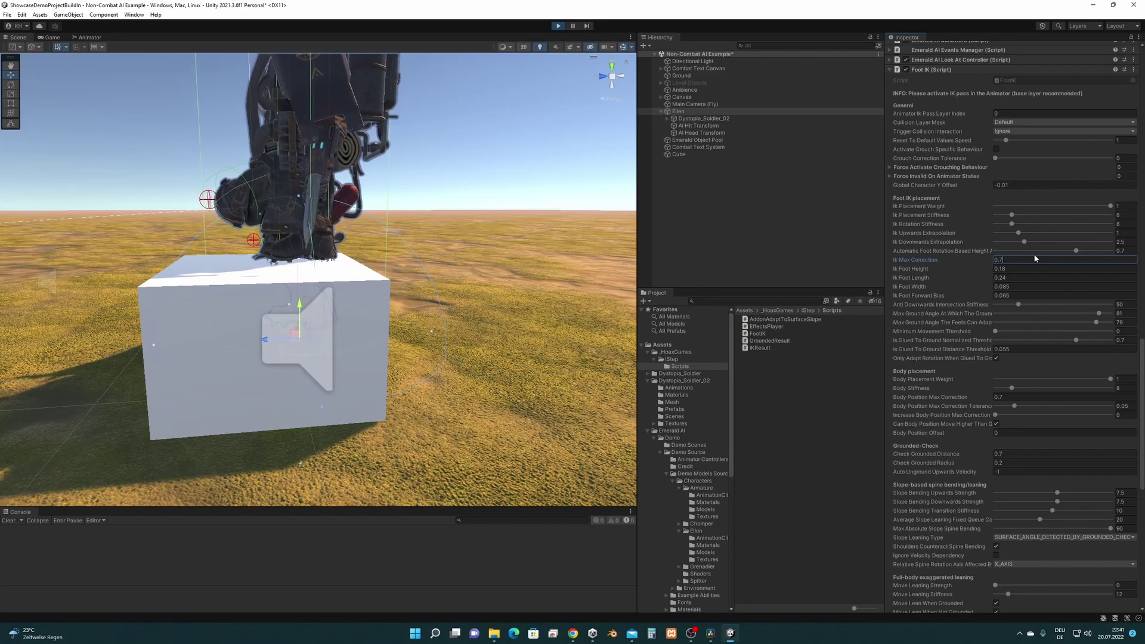
pyautogui.keyDown('alt'); pyautogui.moveTo(200, 263); pyautogui.dragTo(248, 283); pyautogui.keyUp('alt')
pyautogui.click(1023, 260)
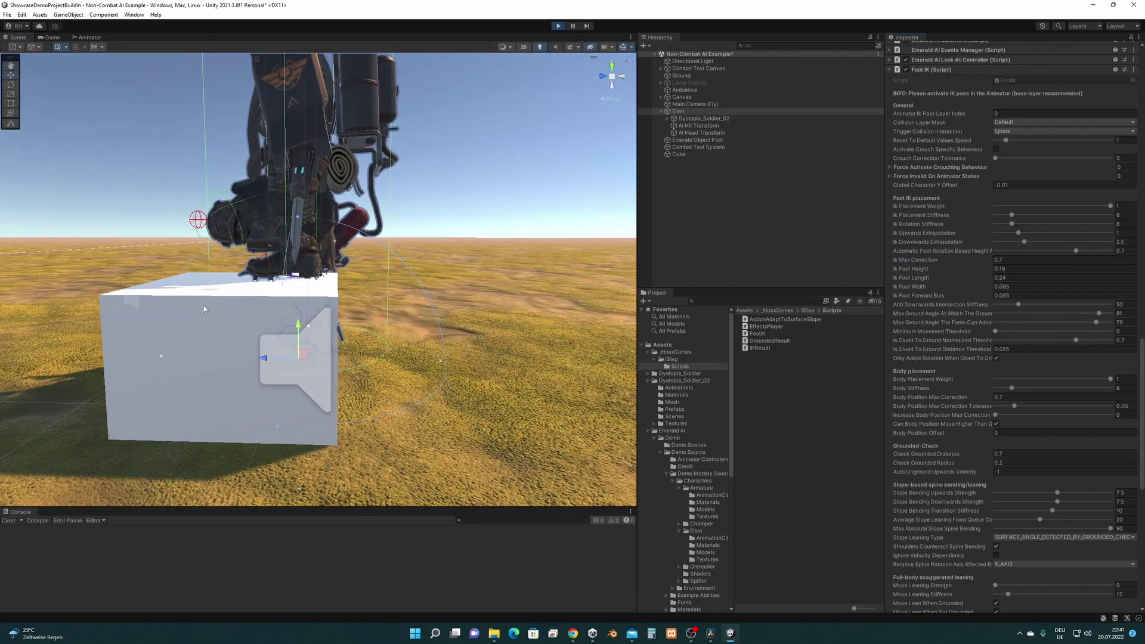
# Step: Raise the cube to about 0.189 on Y and check the soldier's stepping pose from several angles
pyautogui.click(240, 343)
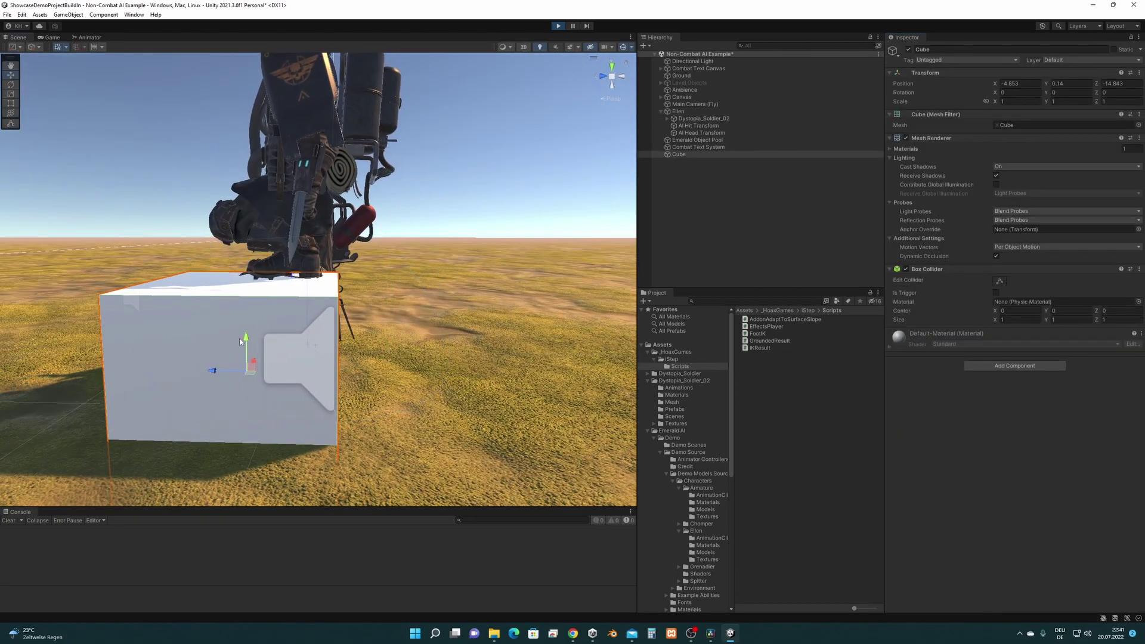
pyautogui.moveTo(241, 342); pyautogui.dragTo(513, 283)
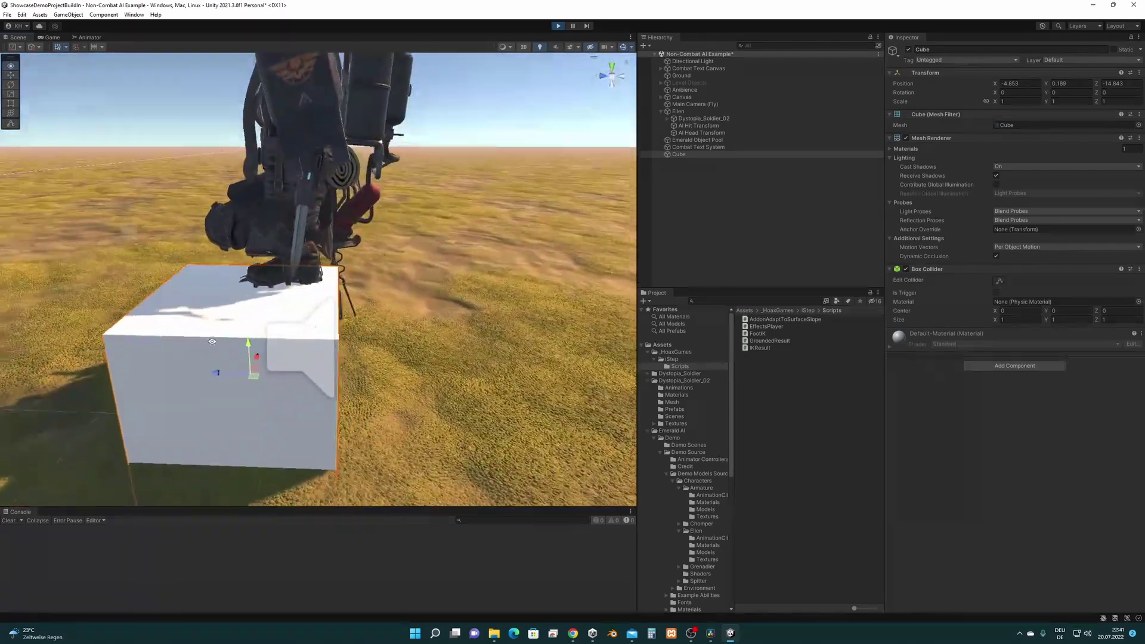
pyautogui.keyDown('alt'); pyautogui.moveTo(212, 341); pyautogui.dragTo(476, 348); pyautogui.keyUp('alt')
pyautogui.scroll(-5, 476, 348)
pyautogui.keyDown('alt'); pyautogui.moveTo(377, 283); pyautogui.dragTo(392, 311); pyautogui.keyUp('alt')
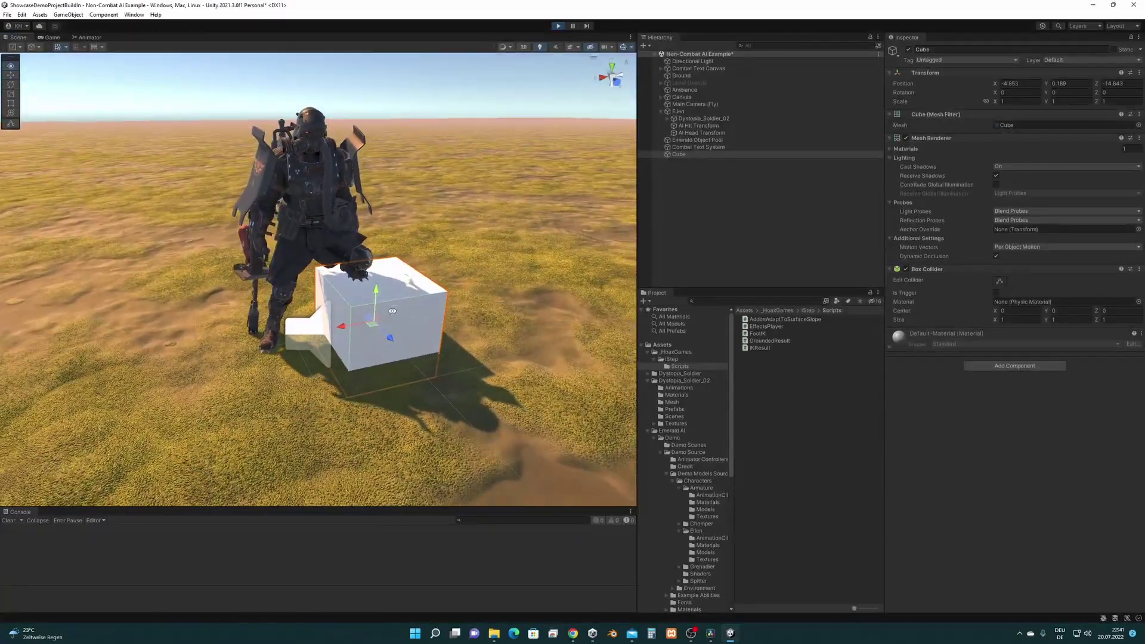
pyautogui.moveTo(393, 311); pyautogui.dragTo(382, 318, button='right')
# Step: Review Ik Max Correction, Ik Foot Height and Global Character Y Offset in Ellen's Foot IK component and exit Play mode
pyautogui.click(702, 104)
pyautogui.click(701, 112)
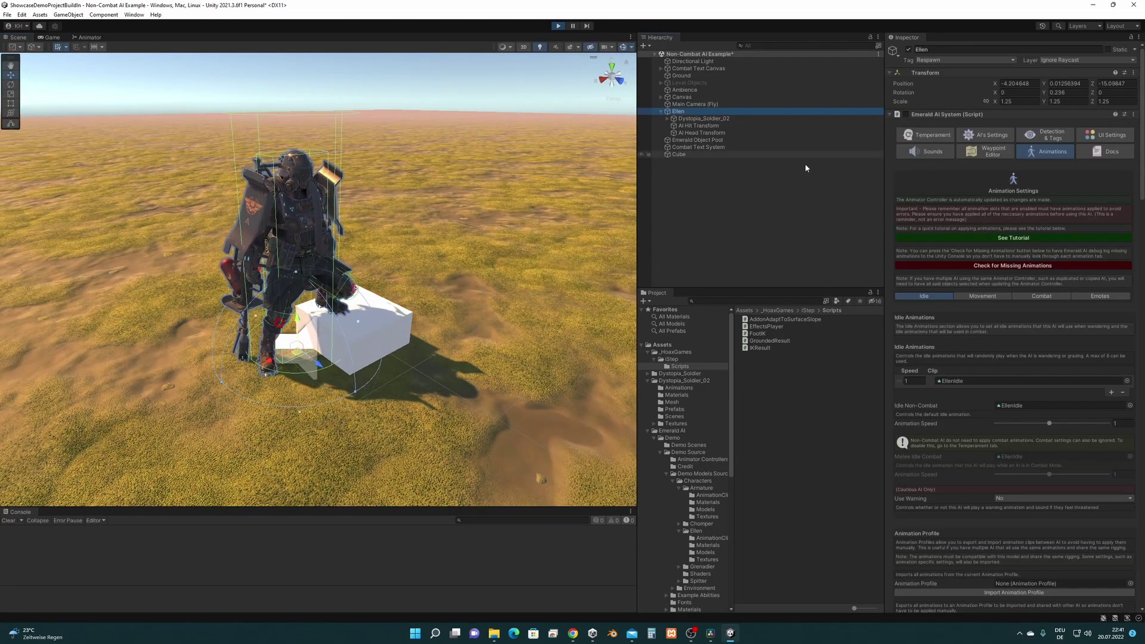
pyautogui.scroll(-20, 1058, 367)
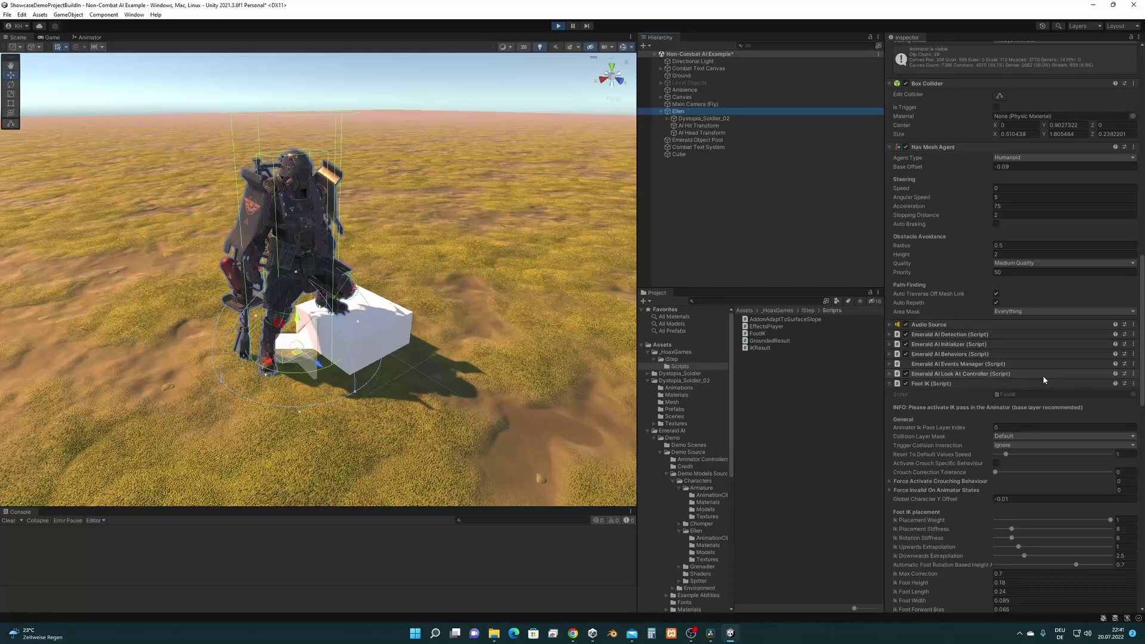
pyautogui.scroll(-8, 1041, 377)
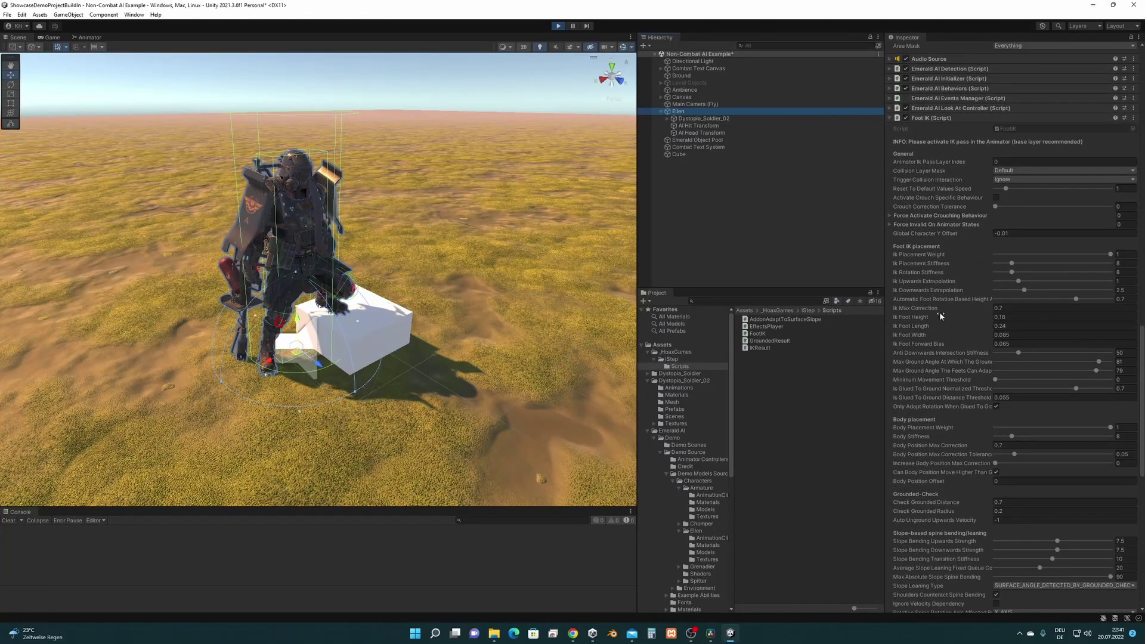
pyautogui.keyDown('alt'); pyautogui.moveTo(518, 381); pyautogui.dragTo(368, 312); pyautogui.keyUp('alt')
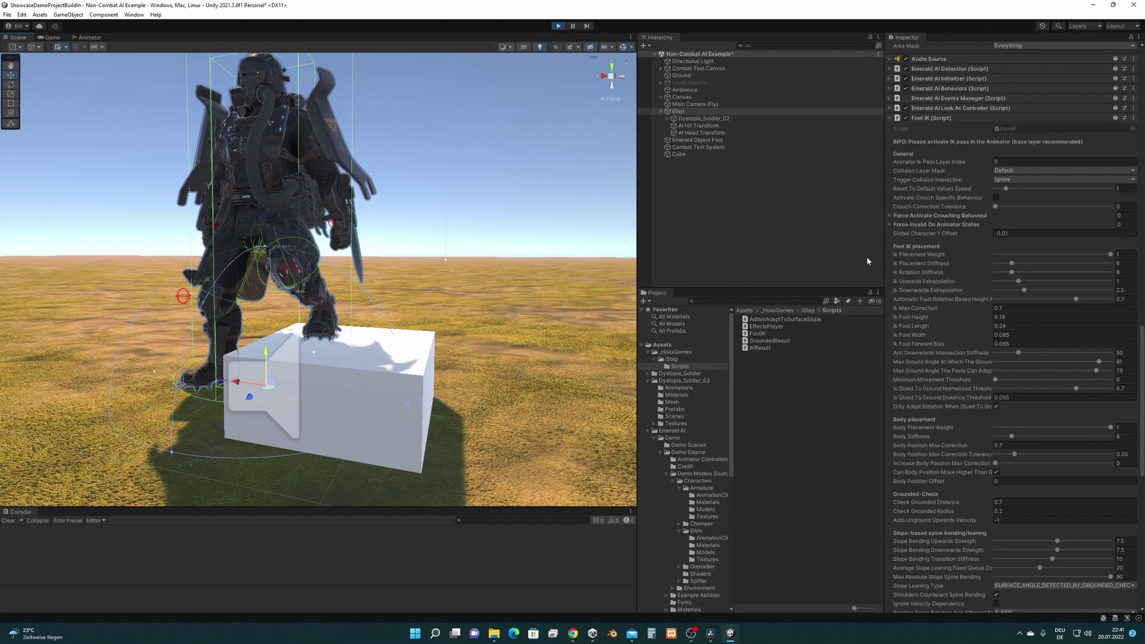
pyautogui.click(1012, 318)
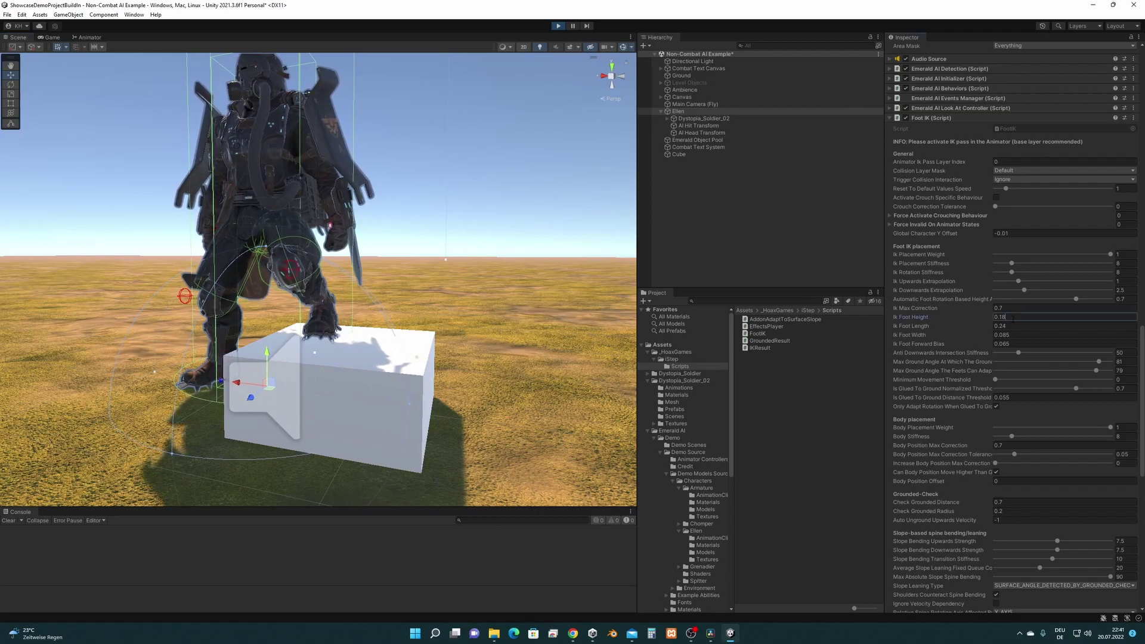
pyautogui.click(1016, 234)
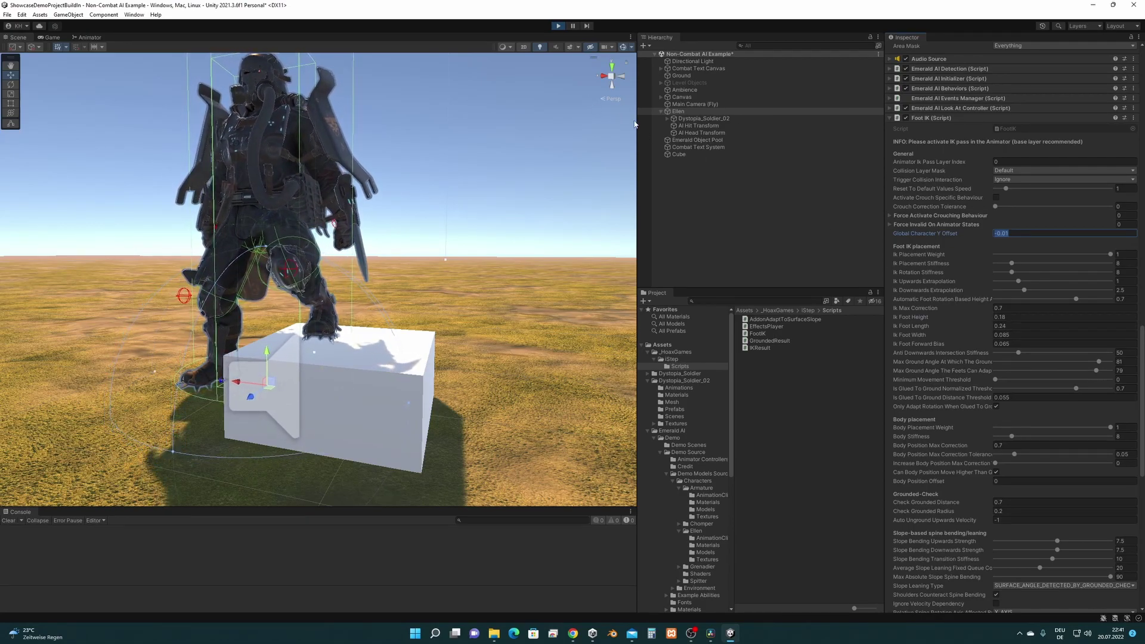
pyautogui.click(559, 26)
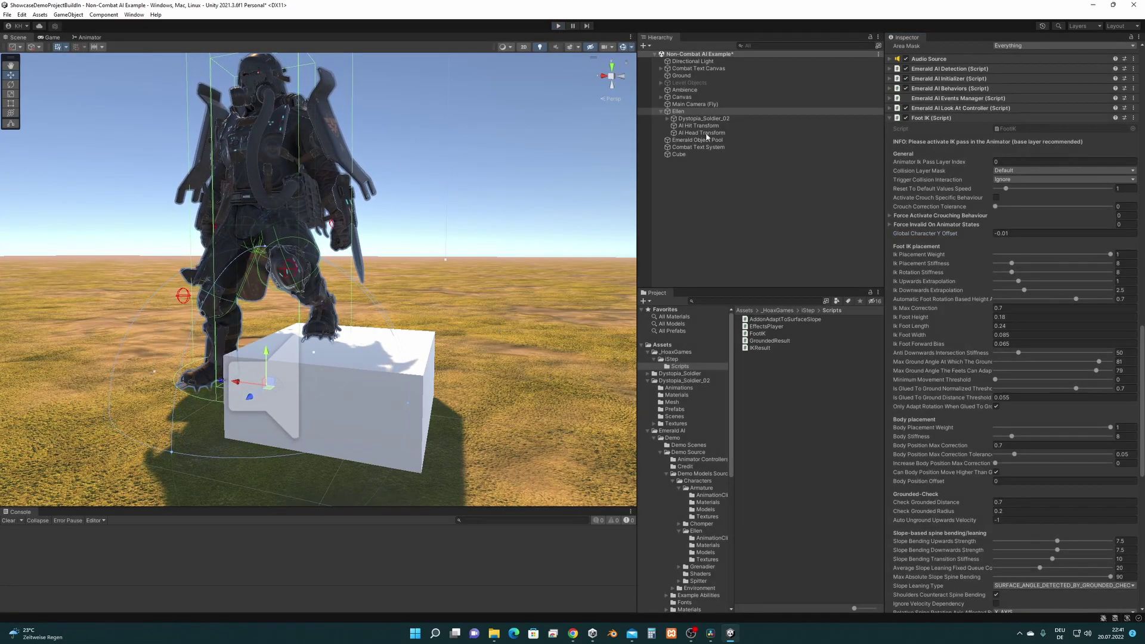
# Step: Exit Play mode and add a 3D cube to the scene
pyautogui.hotkey('ctrl', 'p')
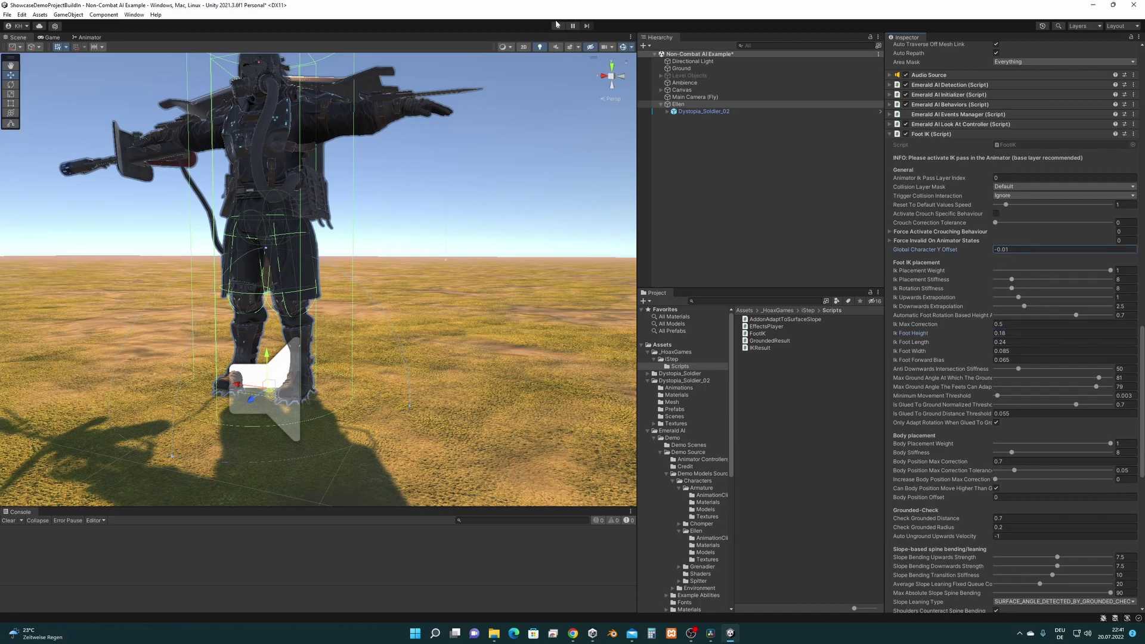
pyautogui.scroll(15, 1081, 192)
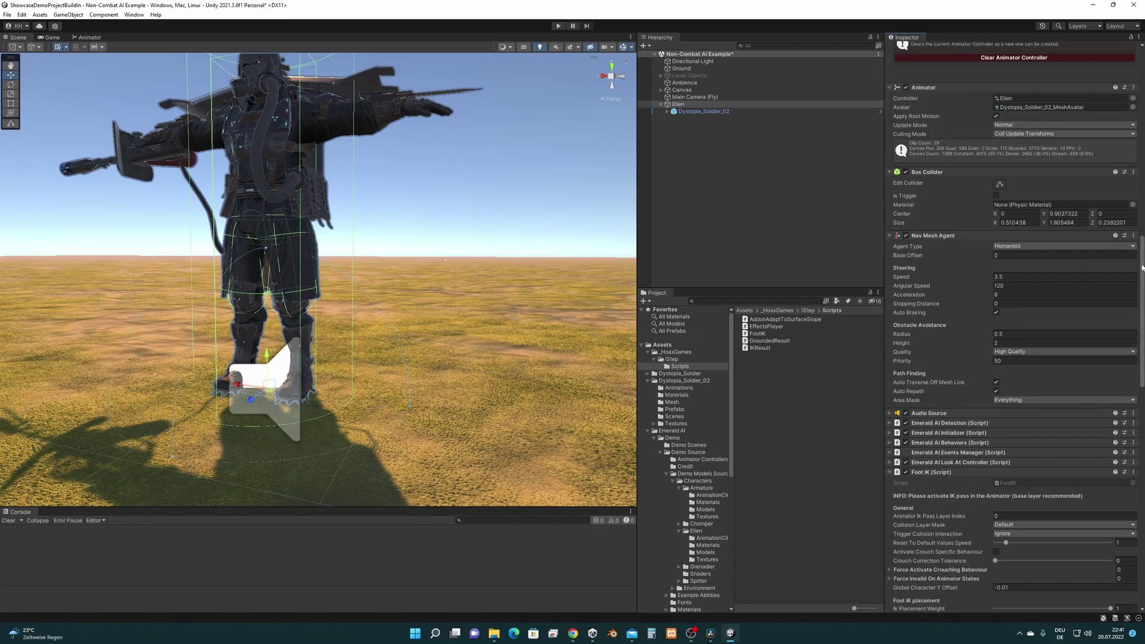
pyautogui.scroll(-4, 424, 289)
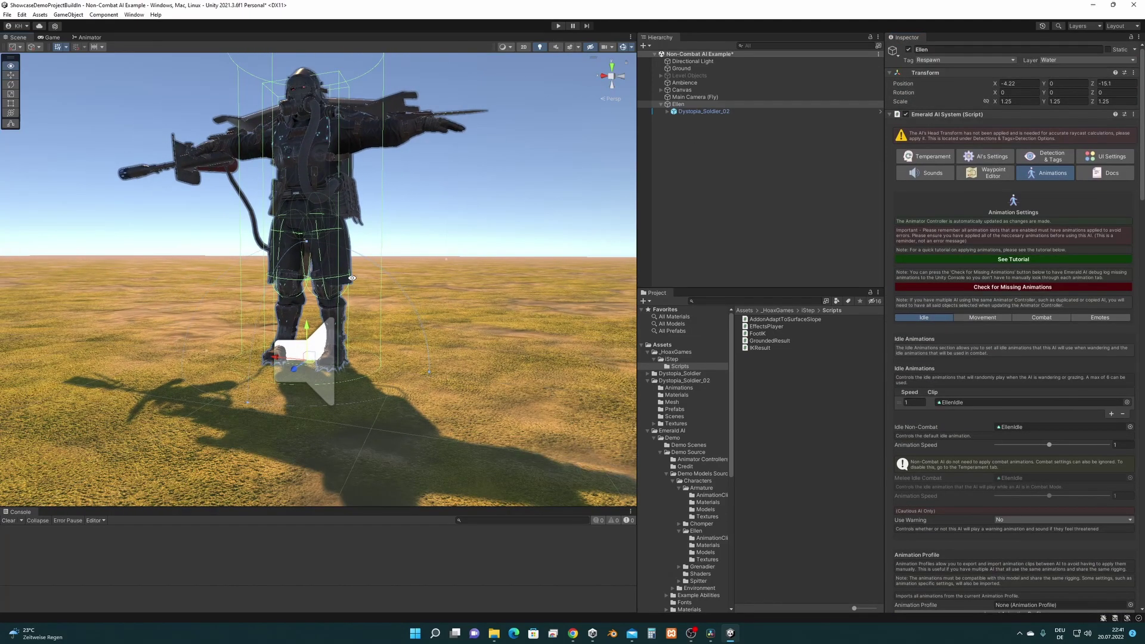
pyautogui.keyDown('alt'); pyautogui.moveTo(244, 63); pyautogui.dragTo(163, 120); pyautogui.keyUp('alt')
pyautogui.click(68, 15)
pyautogui.moveTo(170, 58)
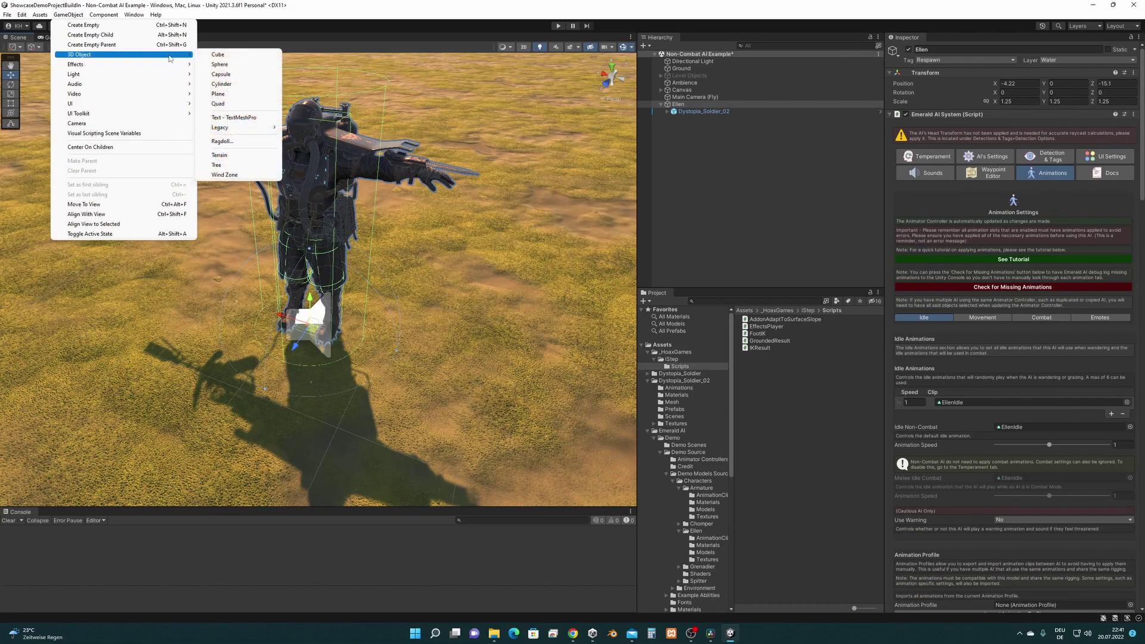
pyautogui.click(222, 57)
# Step: Move the new cube onto the ground beside the soldier, at about X -2.442, Y 0.023, Z -14.452
pyautogui.scroll(-4, 325, 257)
pyautogui.keyDown('alt'); pyautogui.moveTo(334, 271); pyautogui.dragTo(182, 302); pyautogui.keyUp('alt')
pyautogui.moveTo(182, 310)
pyautogui.keyDown('alt'); pyautogui.mouseDown()
pyautogui.moveTo(205, 260)
pyautogui.moveTo(198, 240)
pyautogui.moveTo(190, 296)
pyautogui.mouseUp(); pyautogui.keyUp('alt')
pyautogui.moveTo(191, 296); pyautogui.dragTo(196, 338, button='right')
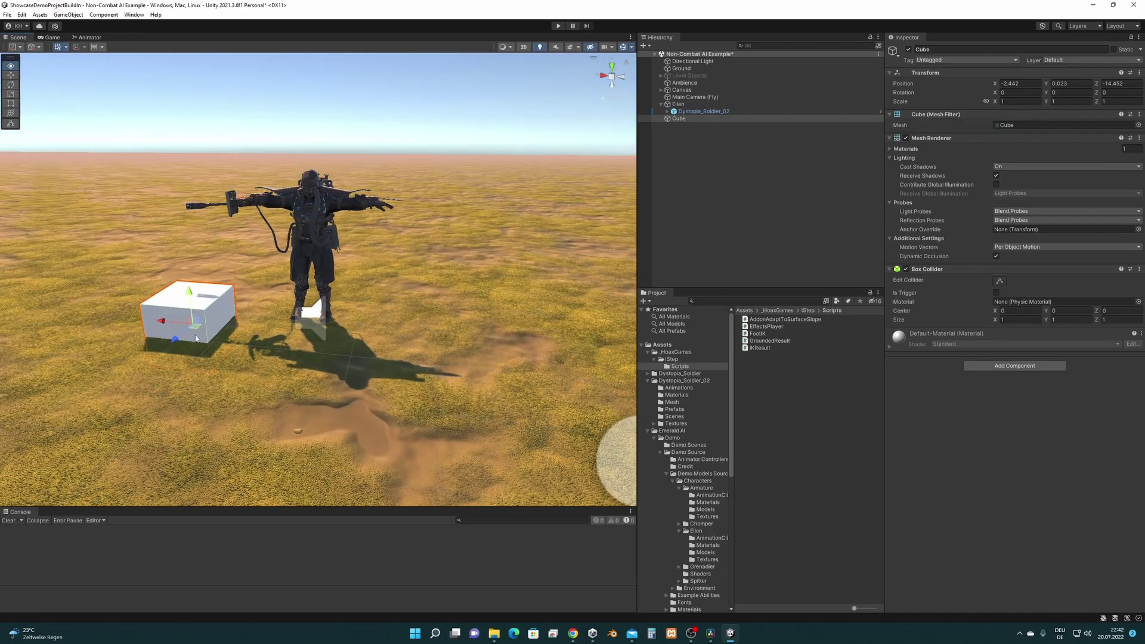
# Step: Set Ik Max Correction to 0.7 in Ellen's Foot IK component
pyautogui.click(718, 105)
pyautogui.scroll(-15, 1044, 385)
pyautogui.scroll(-10, 1037, 394)
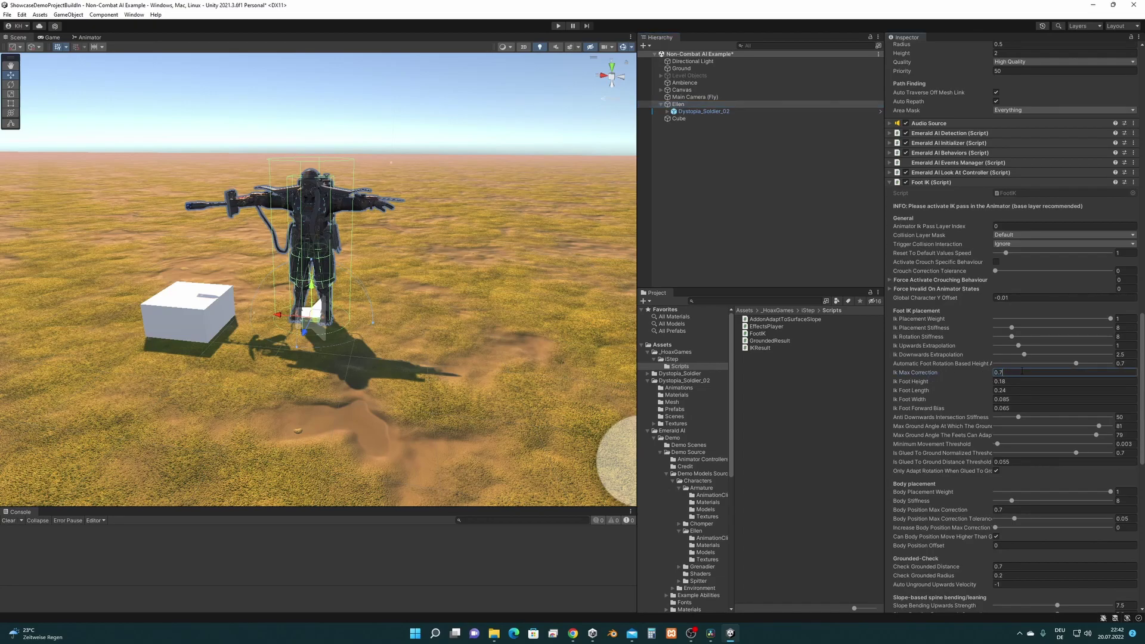
# Step: Shift the cube slightly away from the soldier, to about X -2.32 and Z -14.246
pyautogui.moveTo(225, 316); pyautogui.dragTo(283, 323, button='middle')
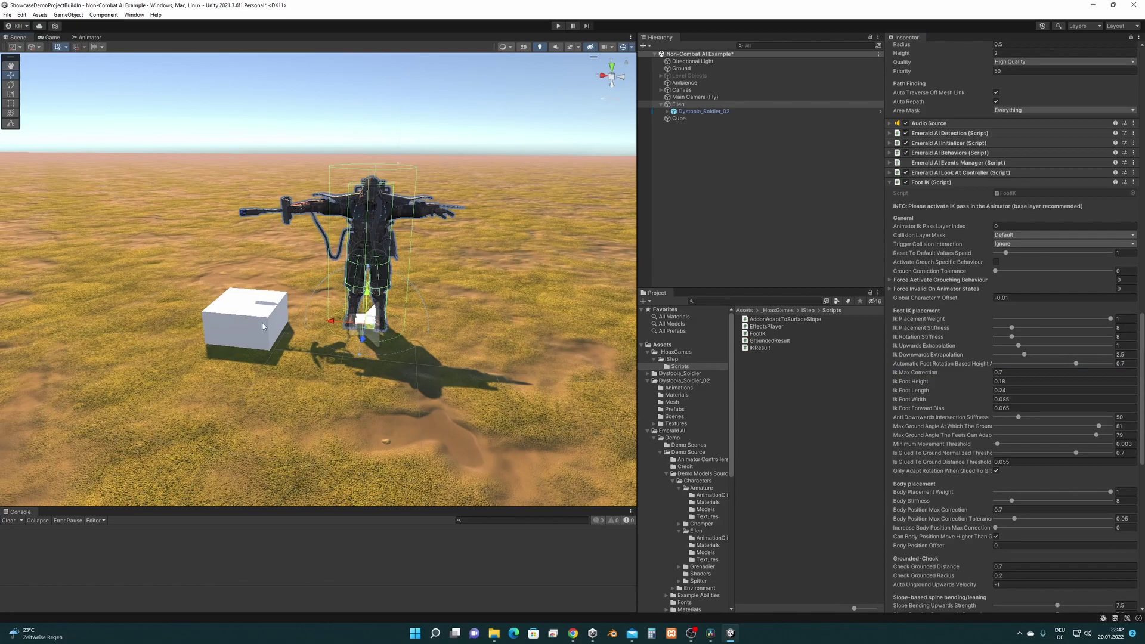
pyautogui.click(263, 330)
pyautogui.moveTo(248, 336); pyautogui.dragTo(239, 339)
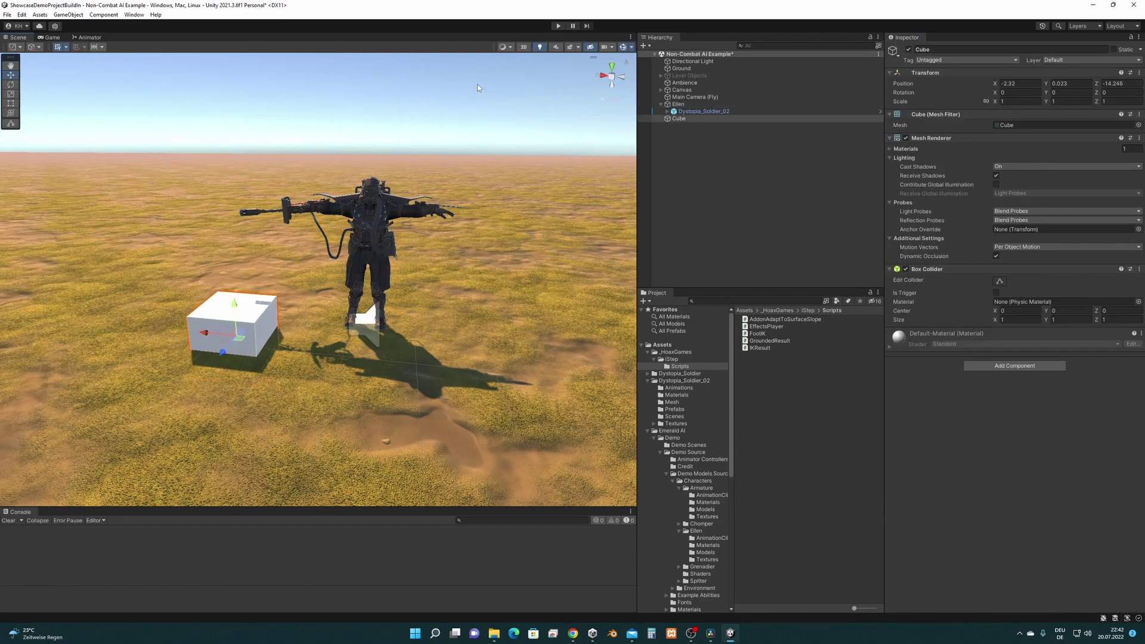
# Step: Enter Play mode and lower the cube to about Y -0.065 in the Scene view
pyautogui.click(559, 26)
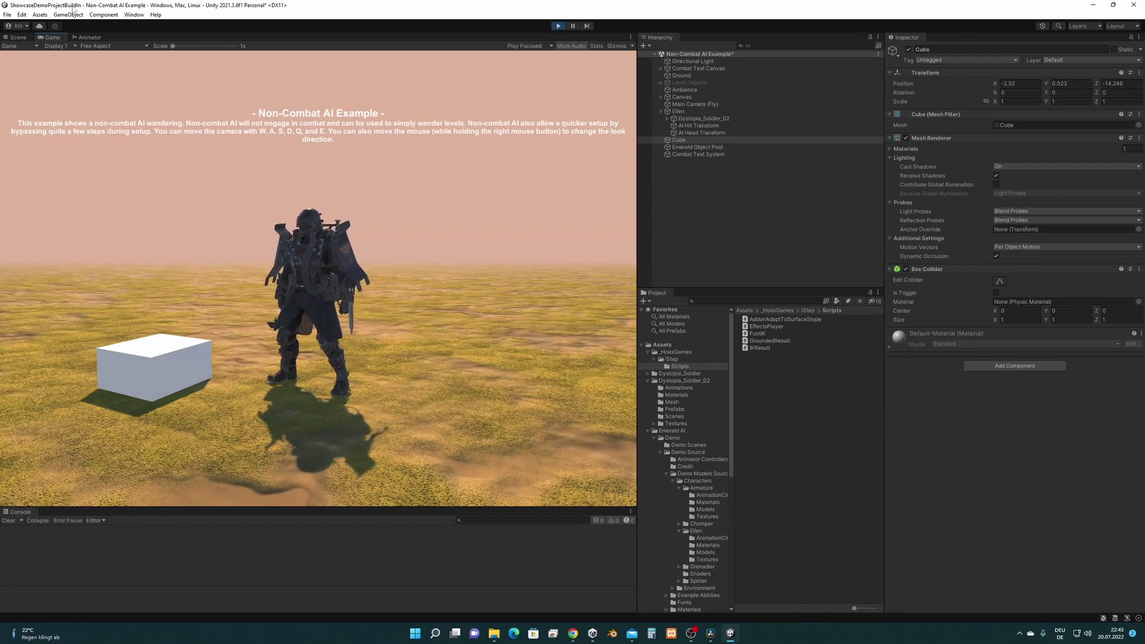
pyautogui.click(21, 40)
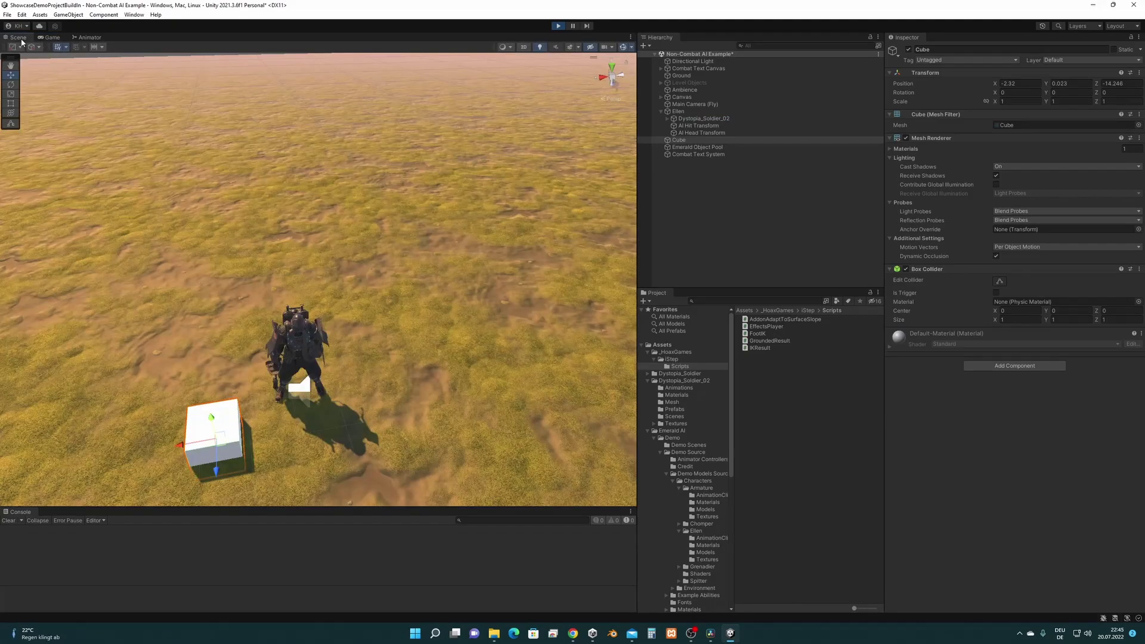
pyautogui.scroll(-3, 245, 239)
pyautogui.keyDown('alt'); pyautogui.moveTo(227, 380); pyautogui.dragTo(219, 357); pyautogui.keyUp('alt')
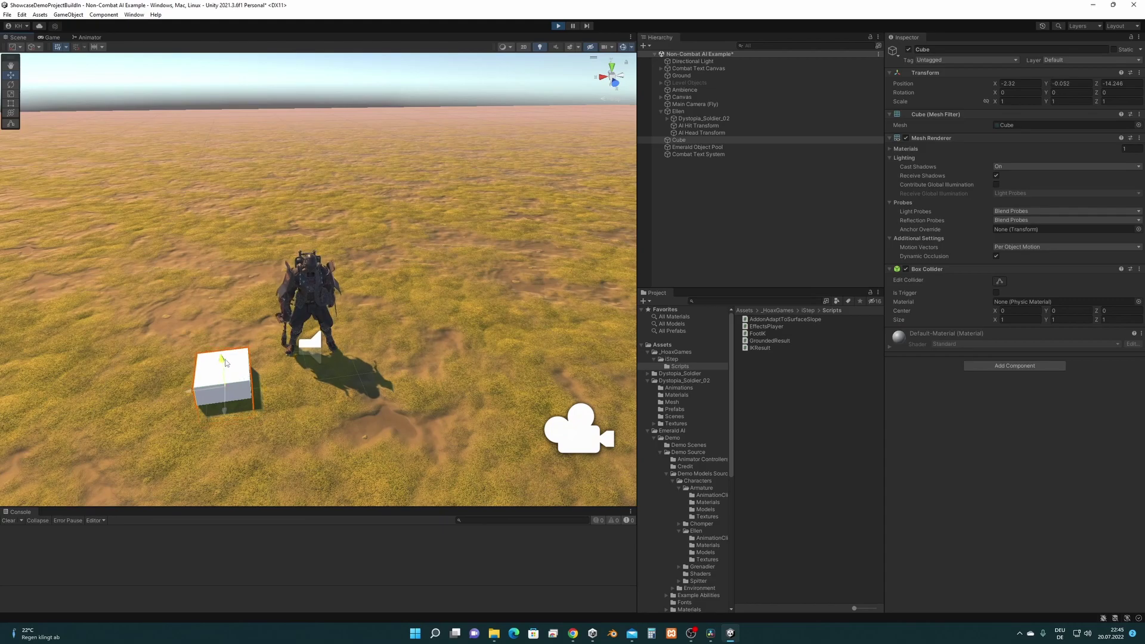
pyautogui.keyDown('alt'); pyautogui.moveTo(331, 399); pyautogui.dragTo(291, 368); pyautogui.keyUp('alt')
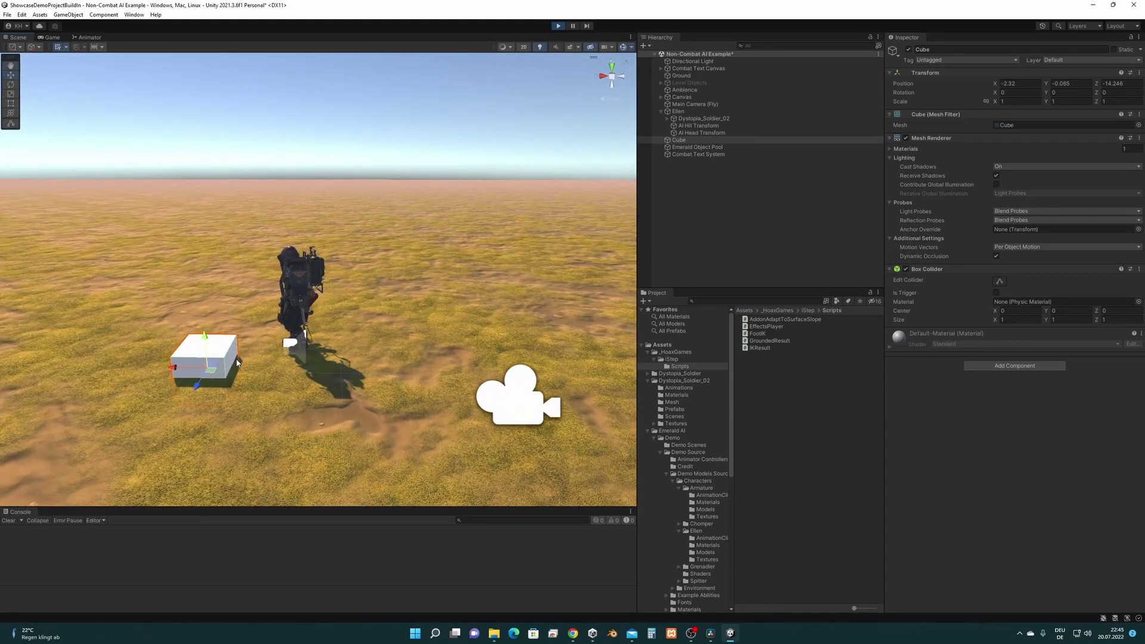
# Step: Move the cube close to the walking soldier, at about X -3.38 and Z -18.3, check the pose, and exit Play mode
pyautogui.moveTo(210, 370); pyautogui.dragTo(268, 298)
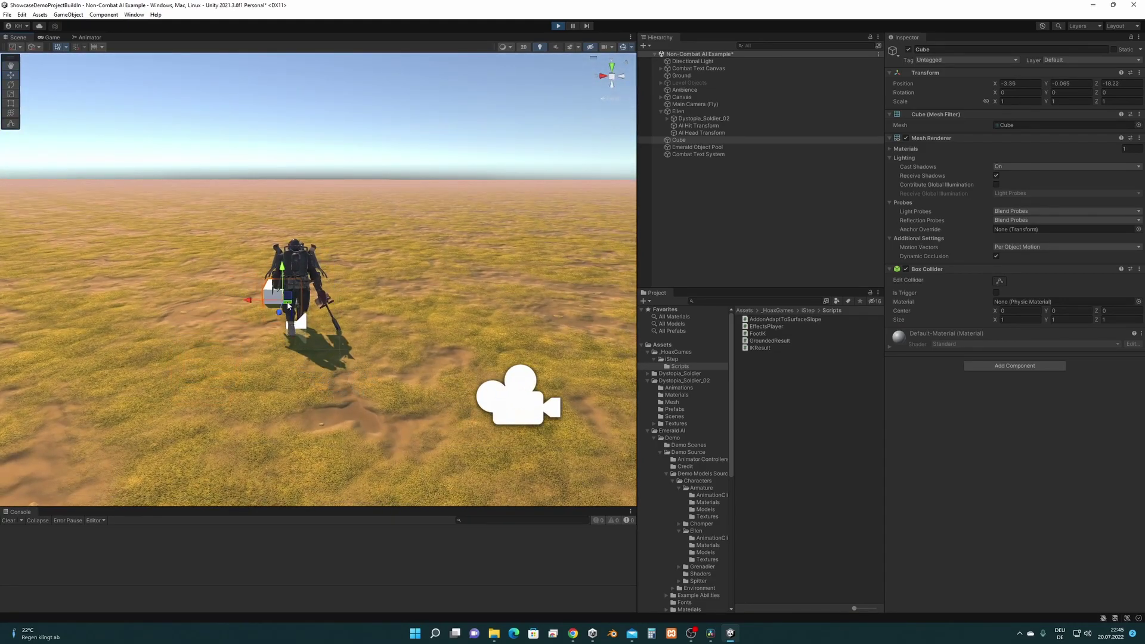
pyautogui.moveTo(269, 298); pyautogui.dragTo(499, 167, button='right')
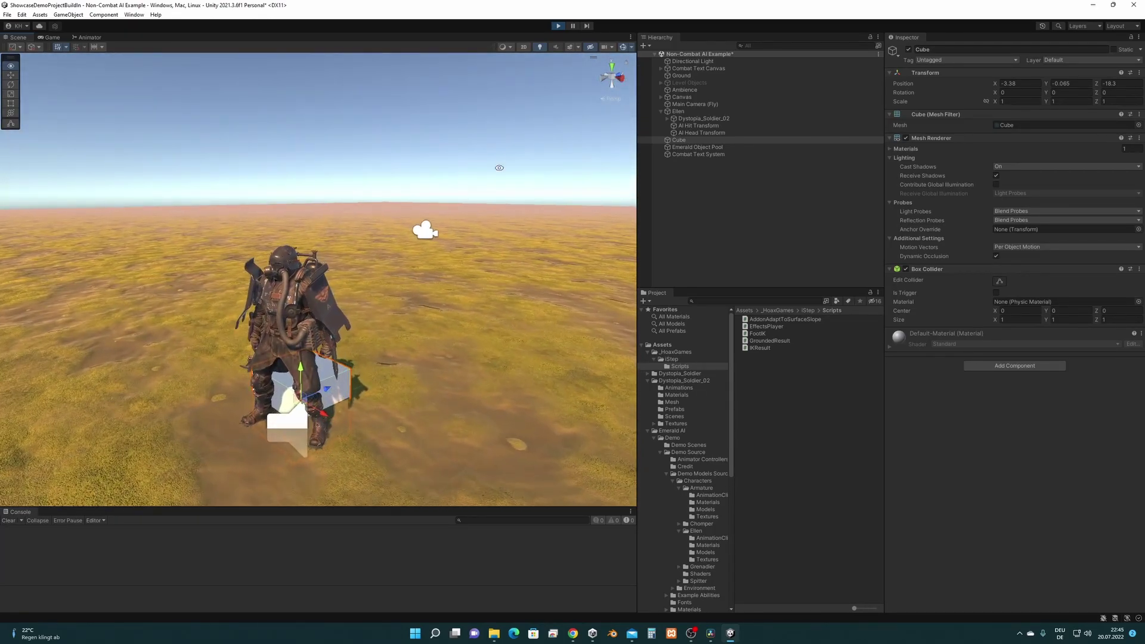
pyautogui.click(559, 26)
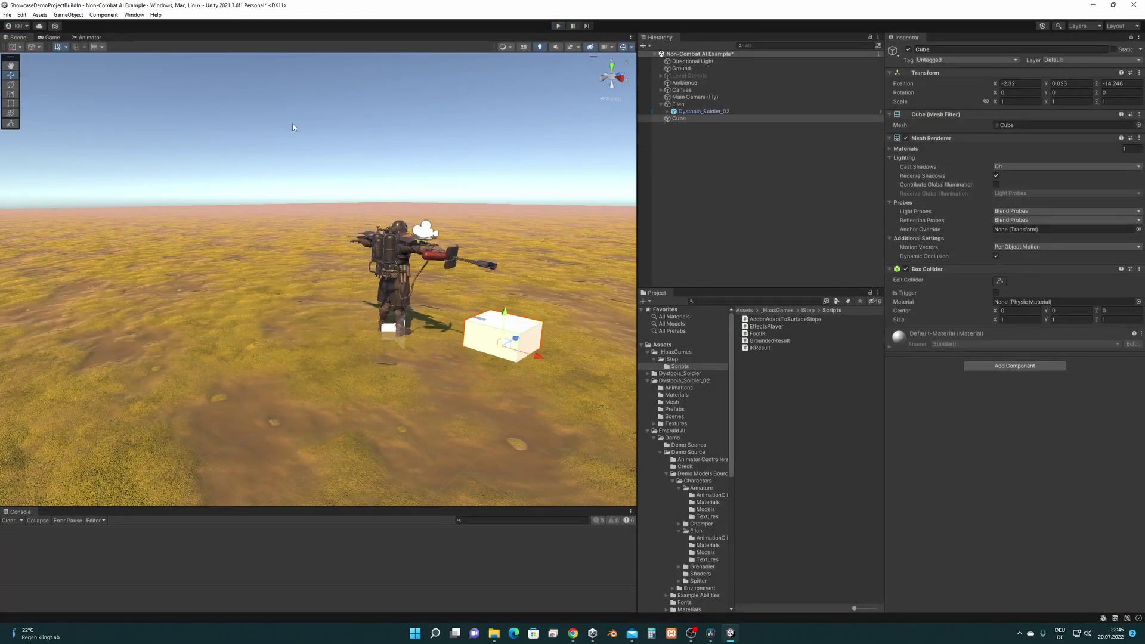
# Step: Select Ellen and locate the clip assigned to Idle Non-Combat among the project assets
pyautogui.keyDown('alt'); pyautogui.moveTo(508, 313); pyautogui.dragTo(350, 322); pyautogui.keyUp('alt')
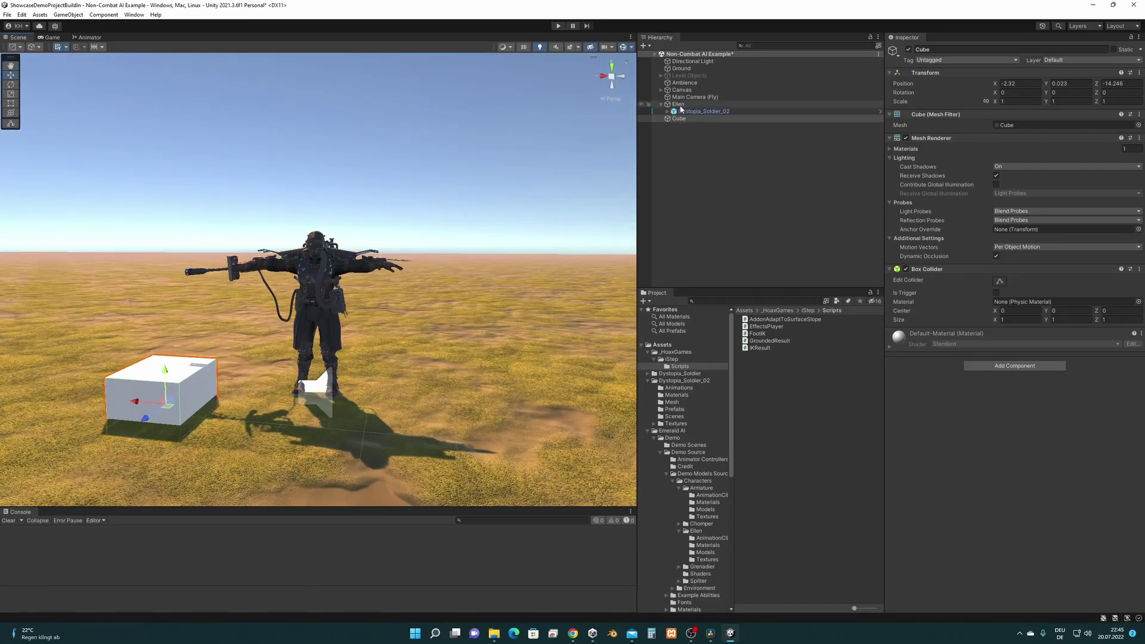
pyautogui.click(776, 104)
pyautogui.scroll(-4, 1004, 238)
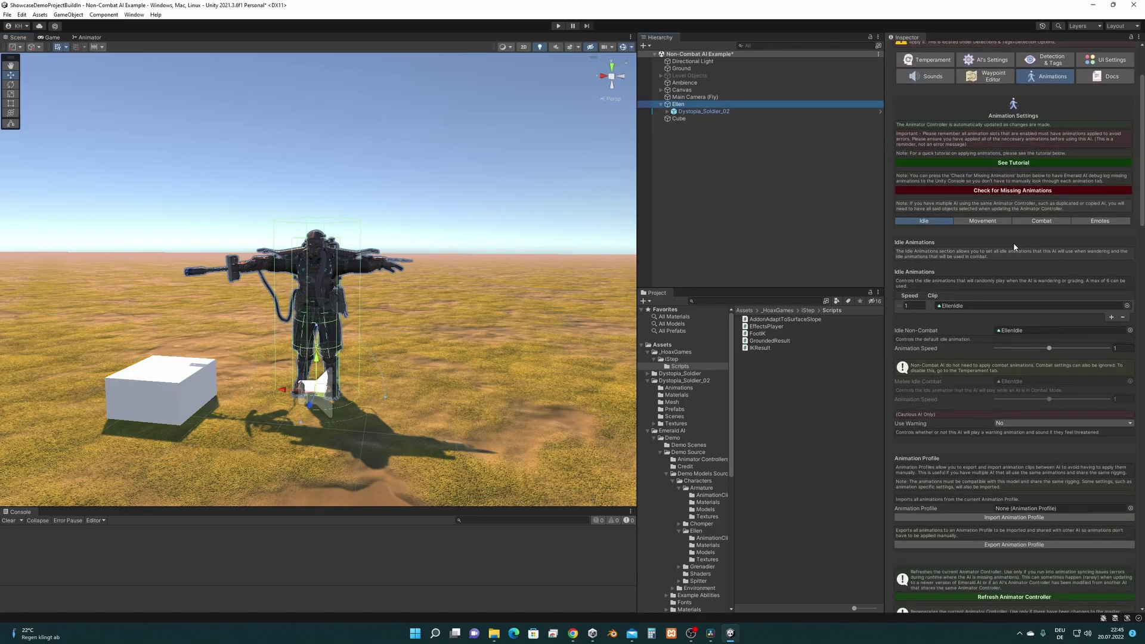
pyautogui.click(1025, 330)
pyautogui.scroll(-4, 1020, 331)
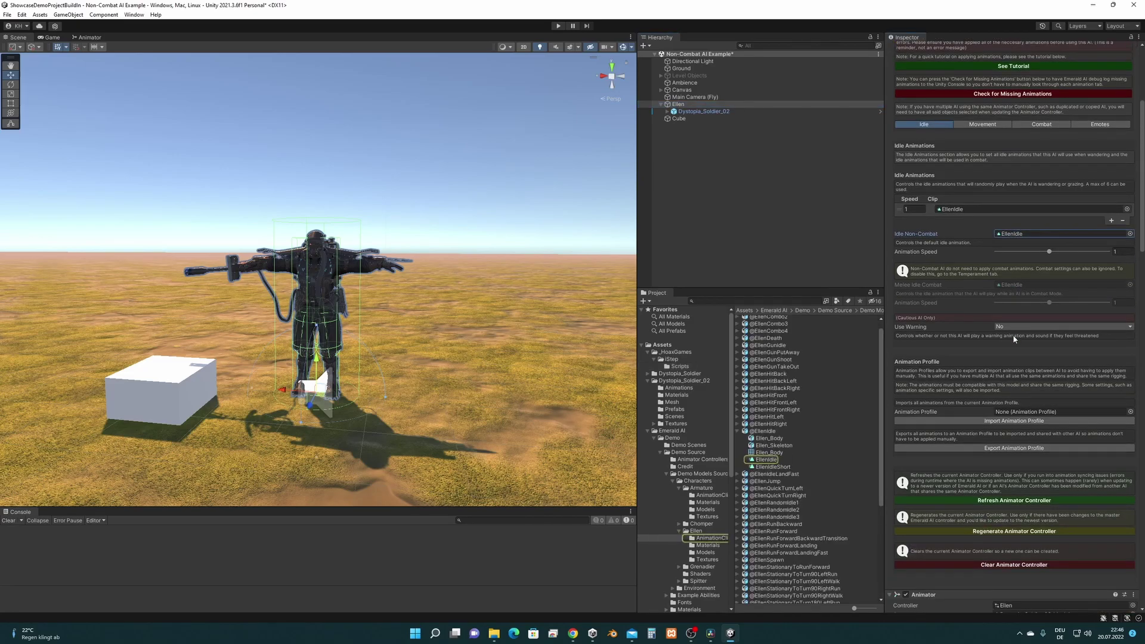
# Step: Open Ellen's Animator Controller and inspect the motion clip used by the Idle blend tree
pyautogui.scroll(-10, 1014, 346)
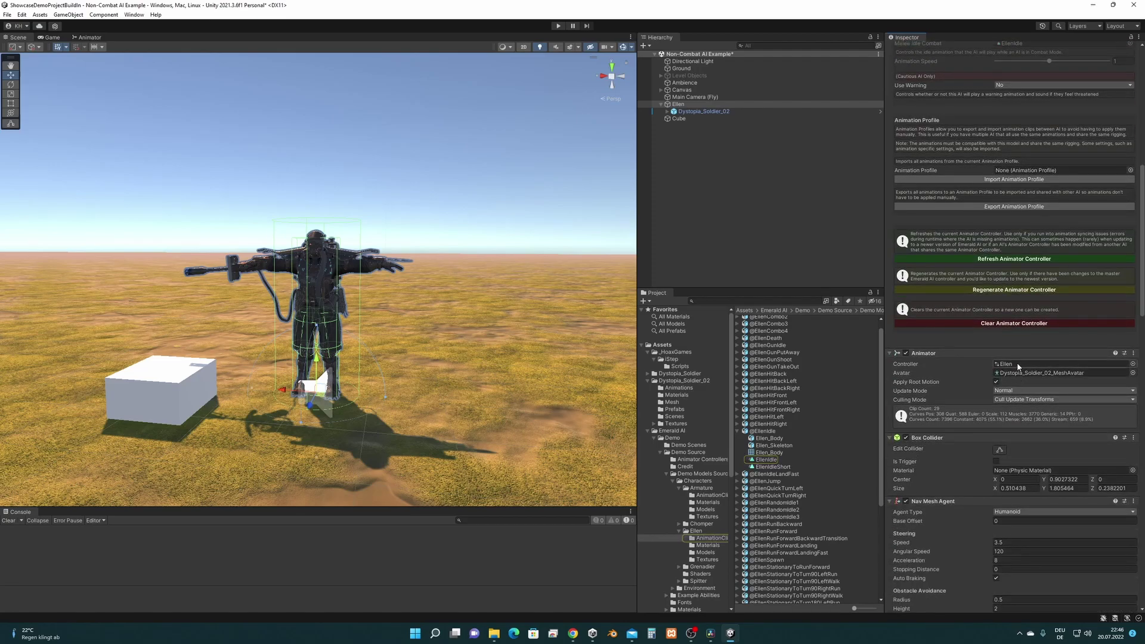
pyautogui.doubleClick(1016, 365)
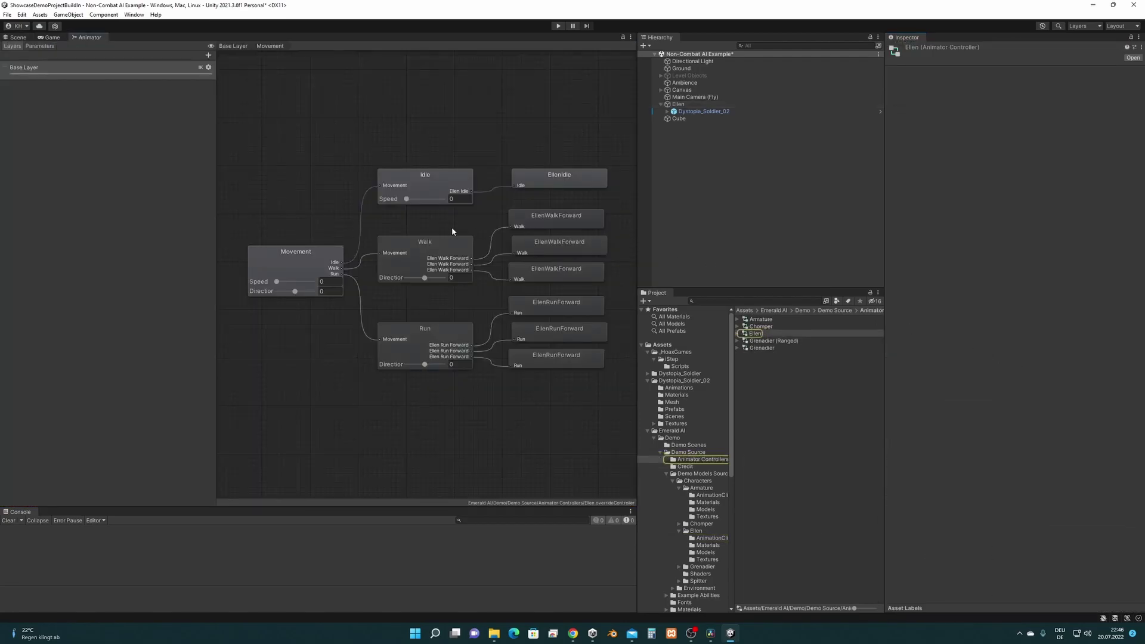
pyautogui.click(429, 195)
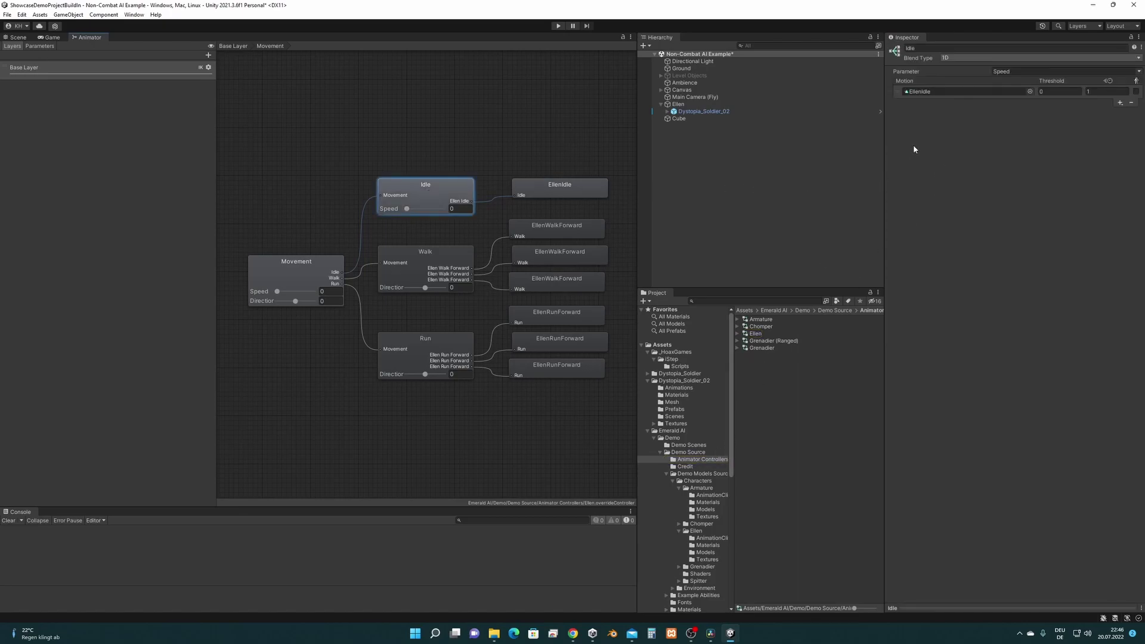
pyautogui.click(929, 91)
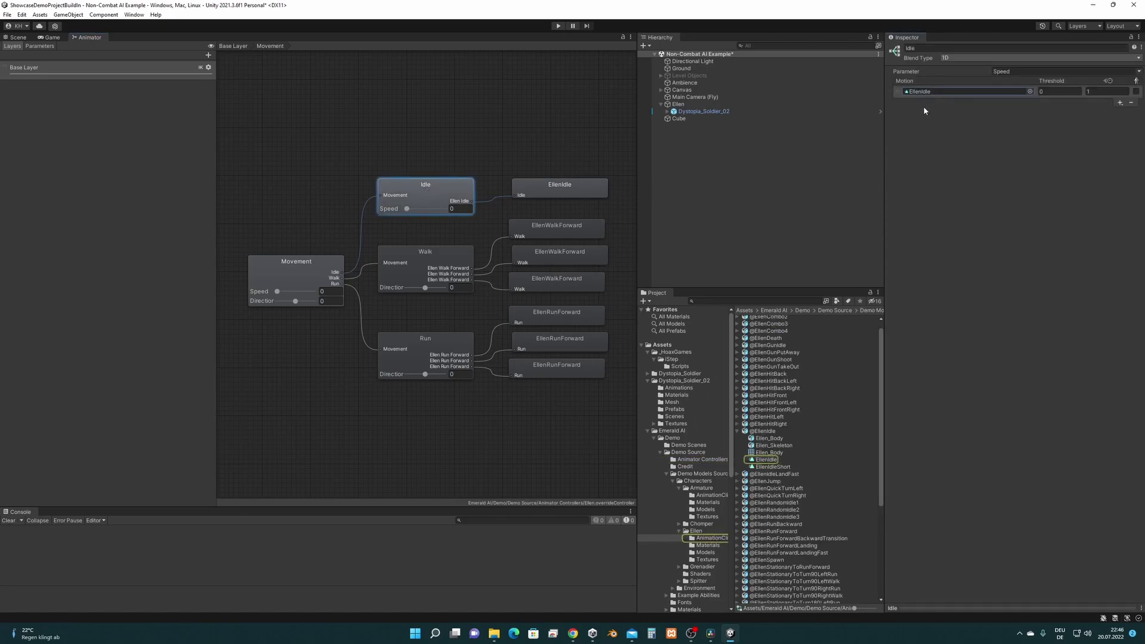
# Step: Assign the Idle_01 clip from the Dystopia_Soldier_02 animations as the Idle blend tree's motion
pyautogui.scroll(-3, 698, 472)
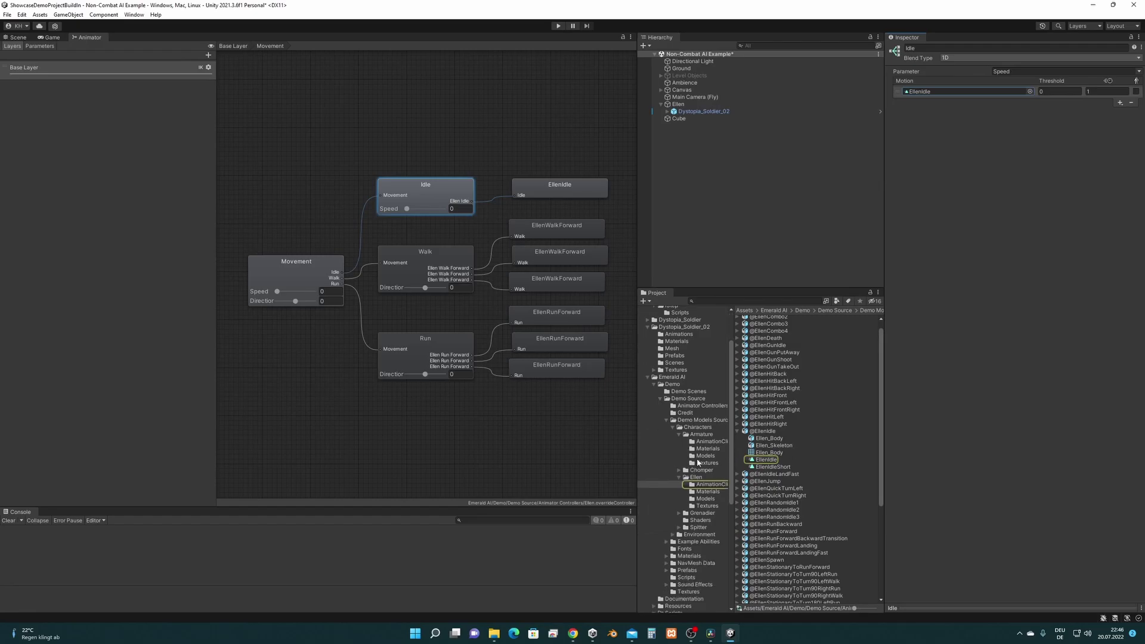
pyautogui.scroll(3, 697, 453)
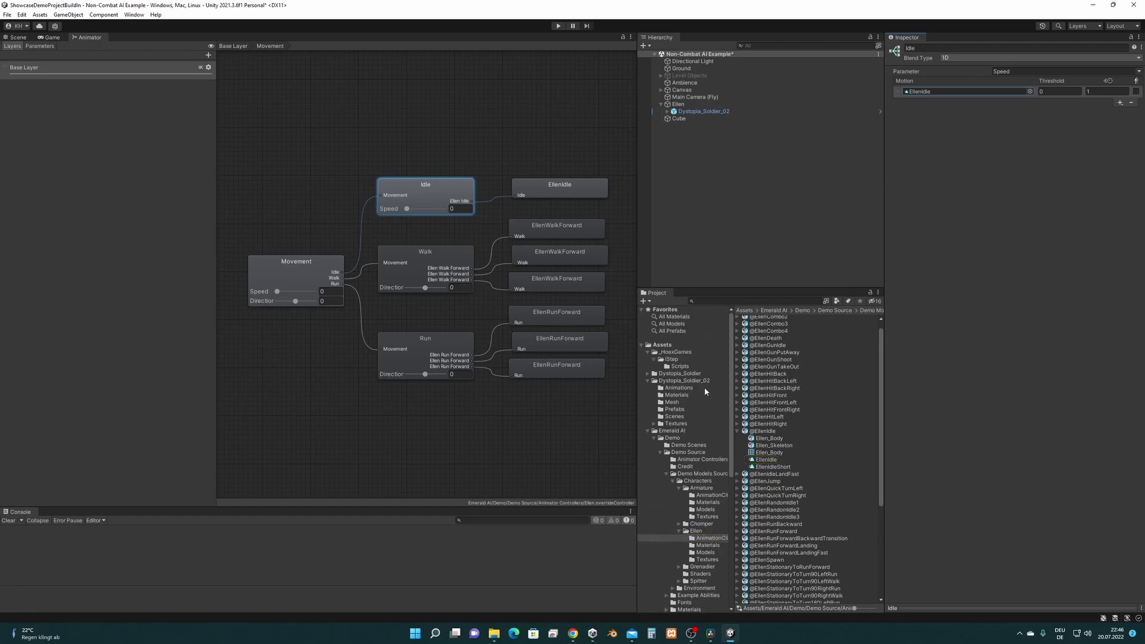
pyautogui.click(674, 388)
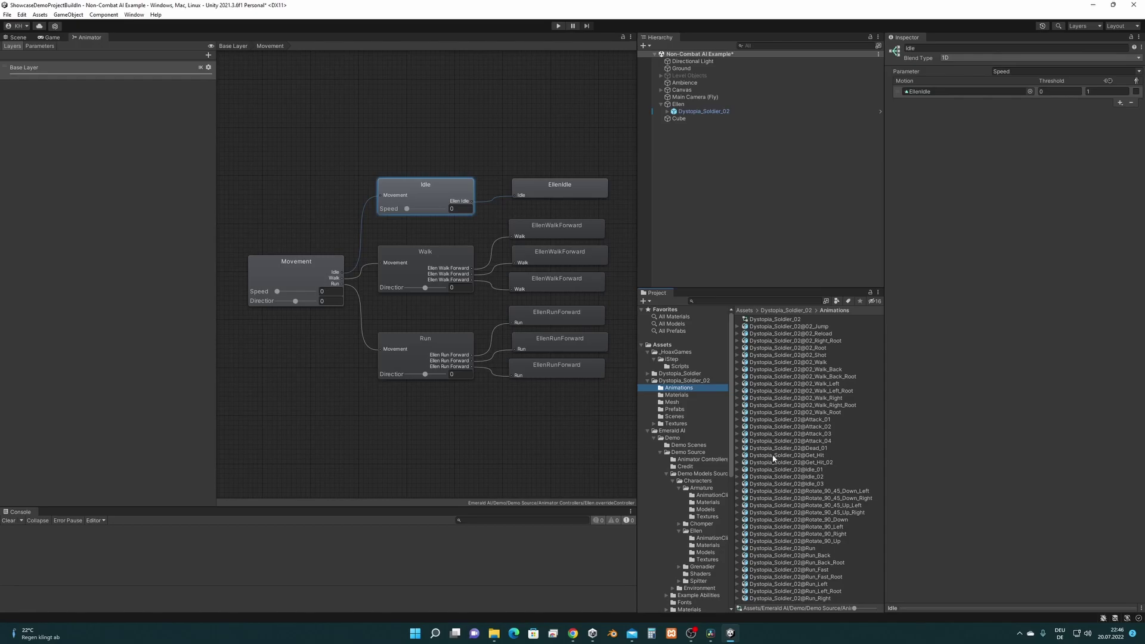
pyautogui.click(738, 471)
pyautogui.scroll(-8, 828, 477)
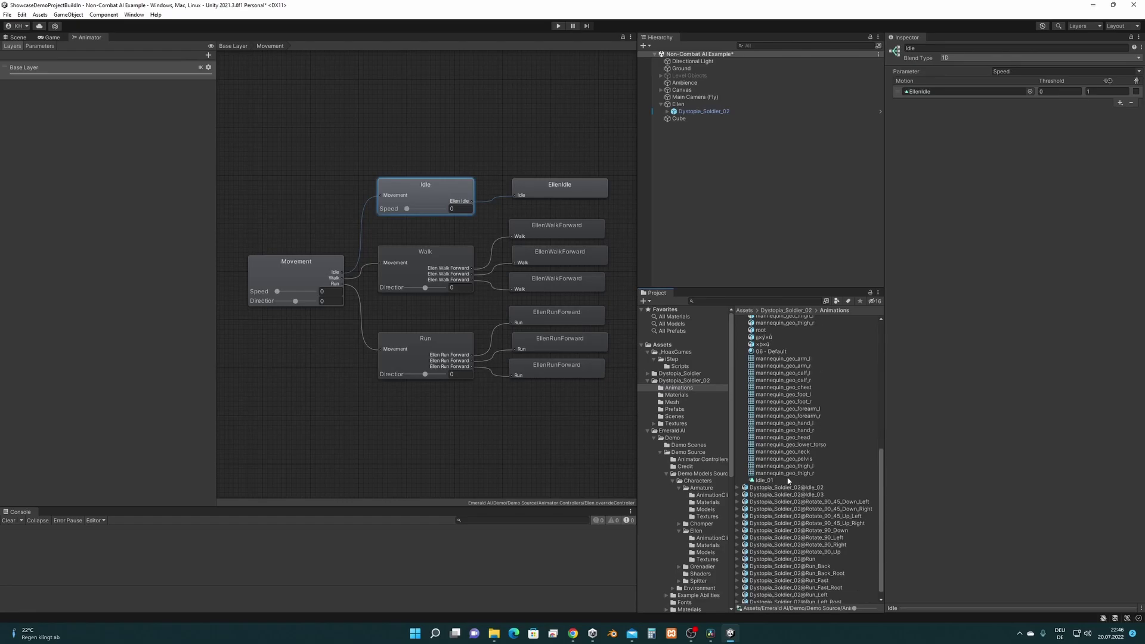
pyautogui.moveTo(1005, 132); pyautogui.dragTo(1003, 92)
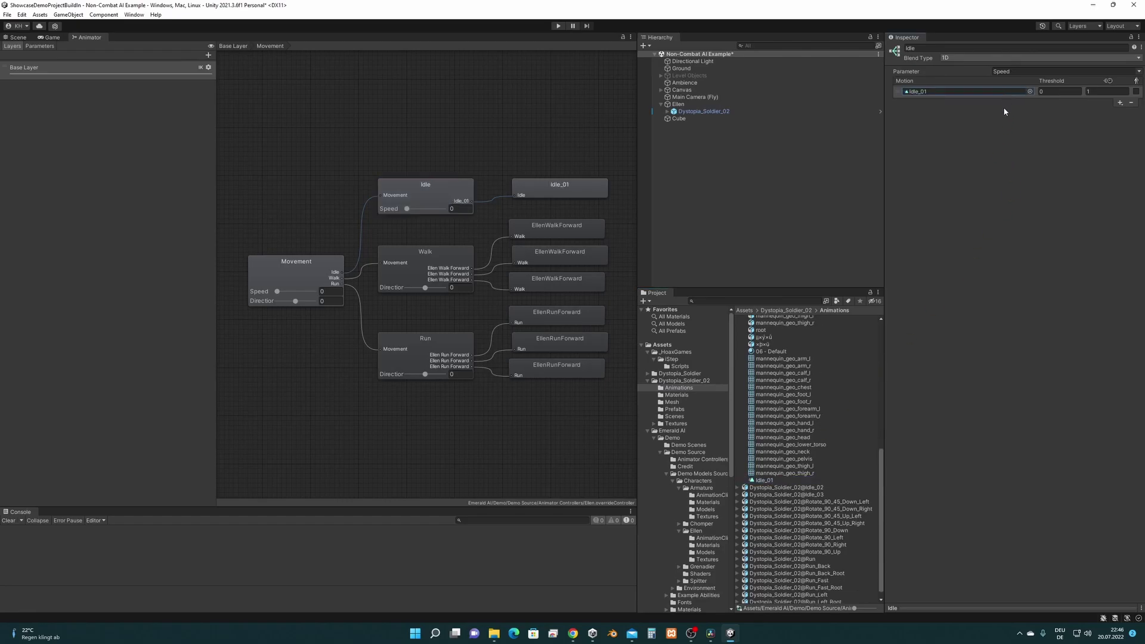
# Step: Run the scene in Play mode to check the soldier's new idle animation, and exit Play mode
pyautogui.click(18, 37)
pyautogui.click(558, 26)
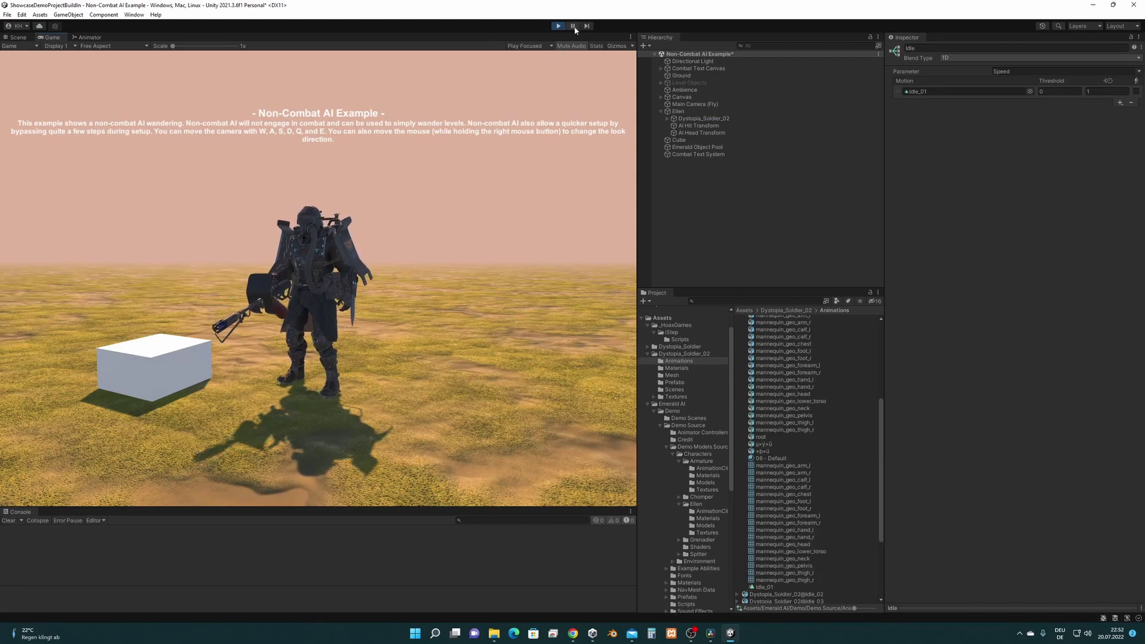
pyautogui.click(573, 27)
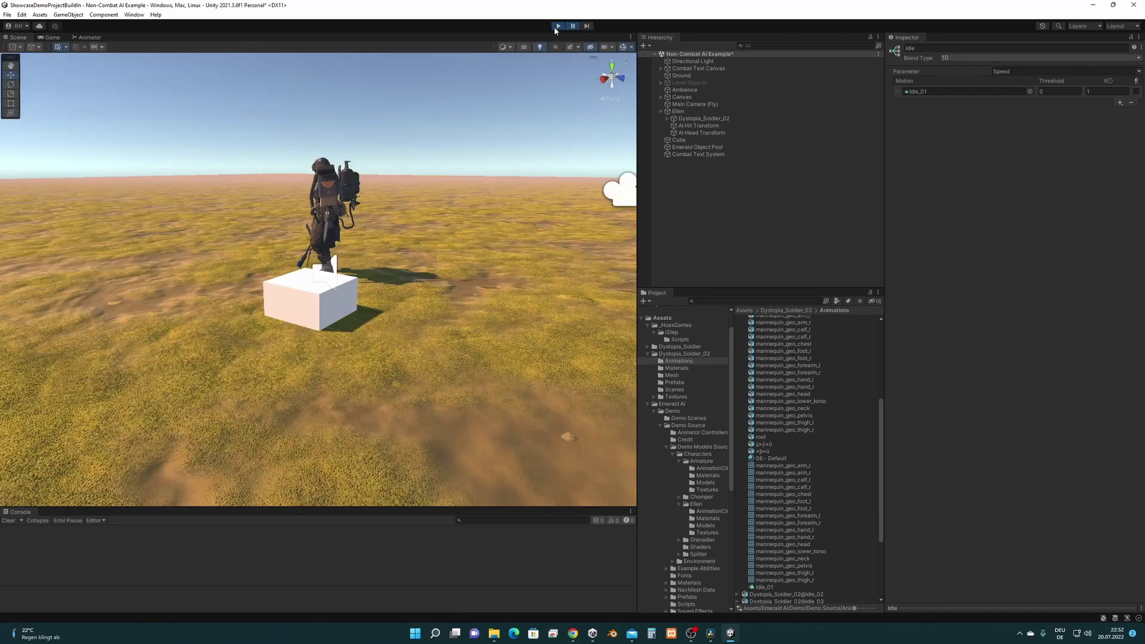
pyautogui.click(558, 26)
# Step: Enable Loop Time for the Idle_01 clip in the Dystopia_Soldier_02@Idle_01 import settings and apply the change
pyautogui.scroll(5, 813, 417)
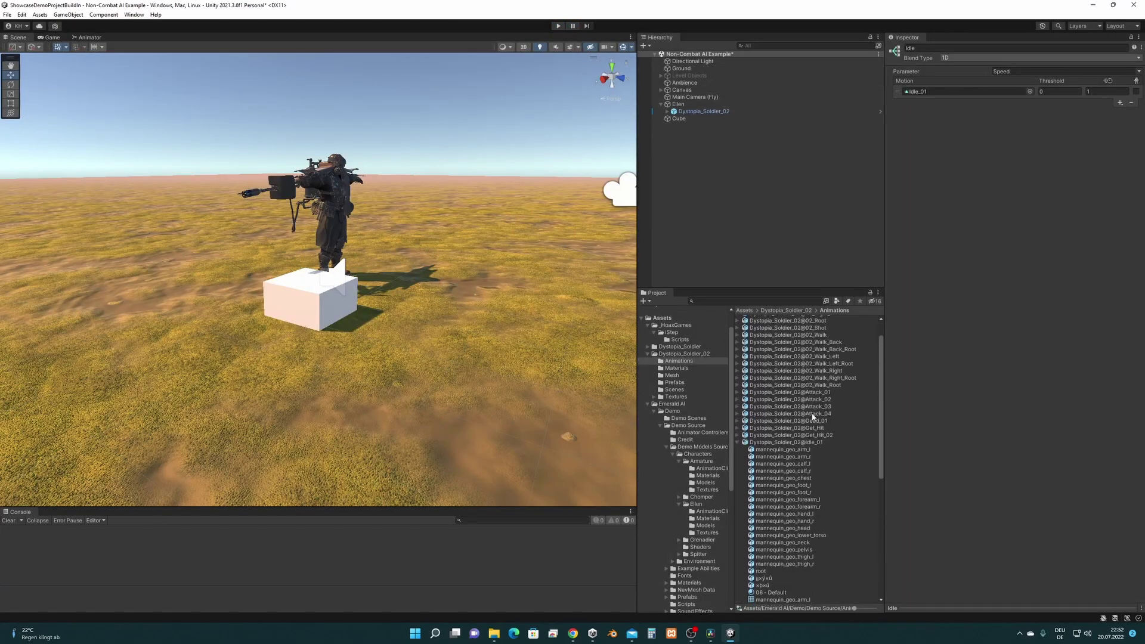
pyautogui.click(801, 444)
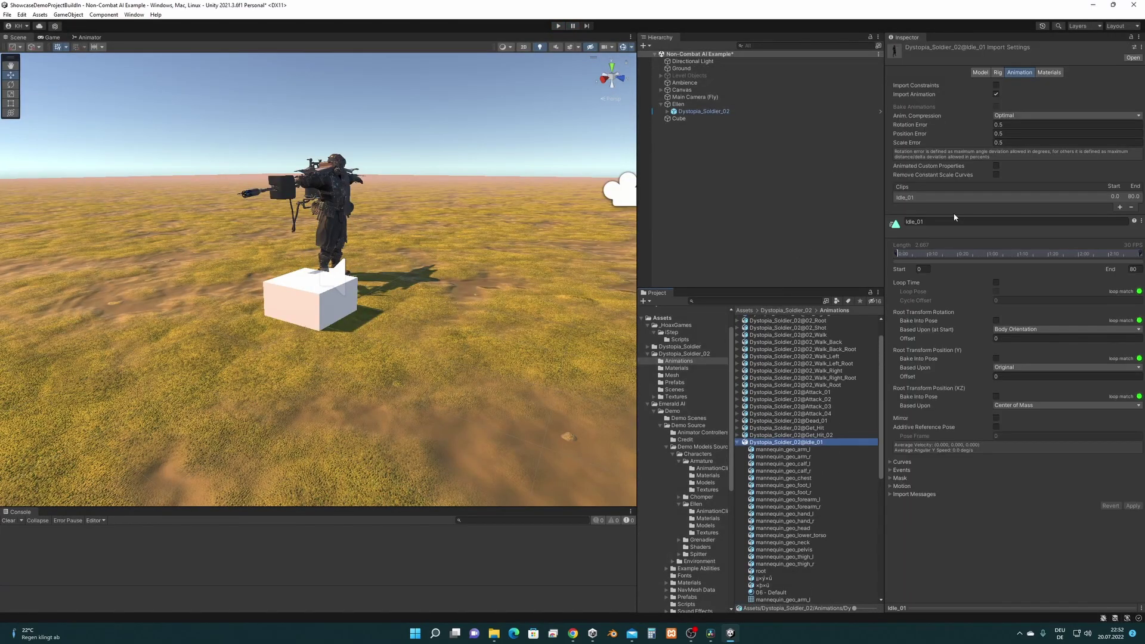
pyautogui.click(1018, 74)
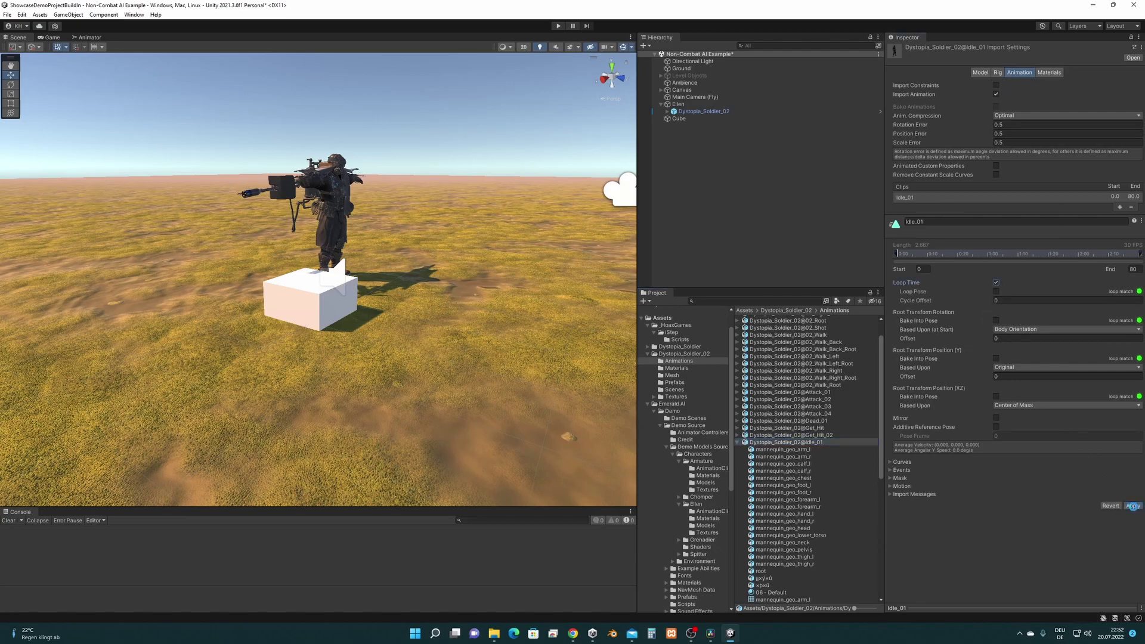
pyautogui.click(1134, 506)
# Step: Check the Idle blend tree's motion in the Animator and return to the Scene view
pyautogui.click(89, 38)
pyautogui.click(447, 193)
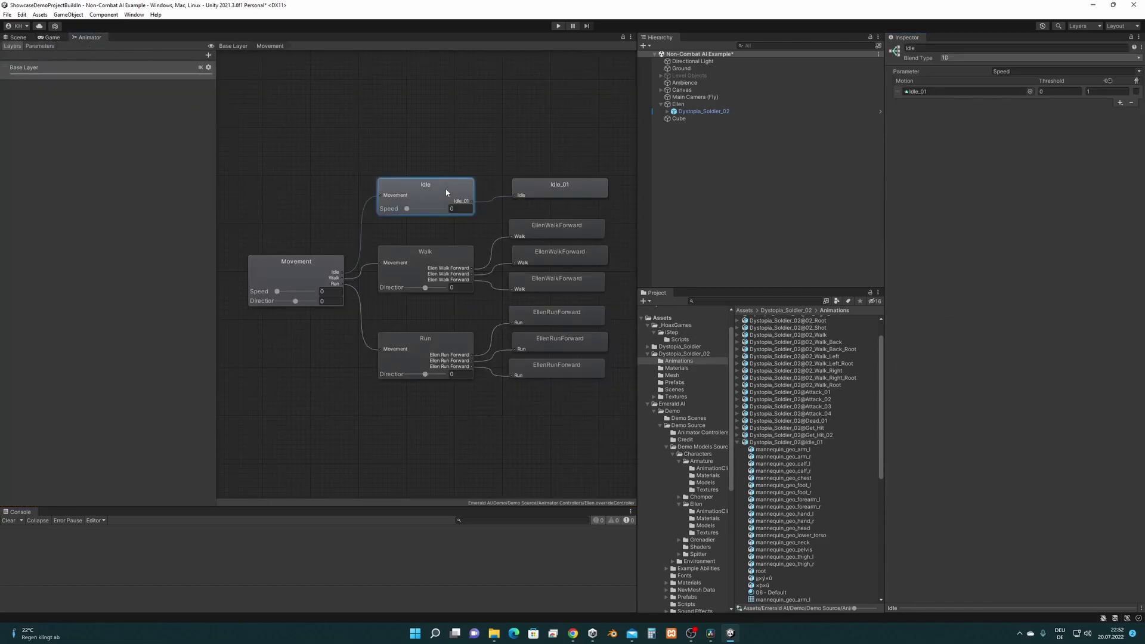
pyautogui.click(18, 37)
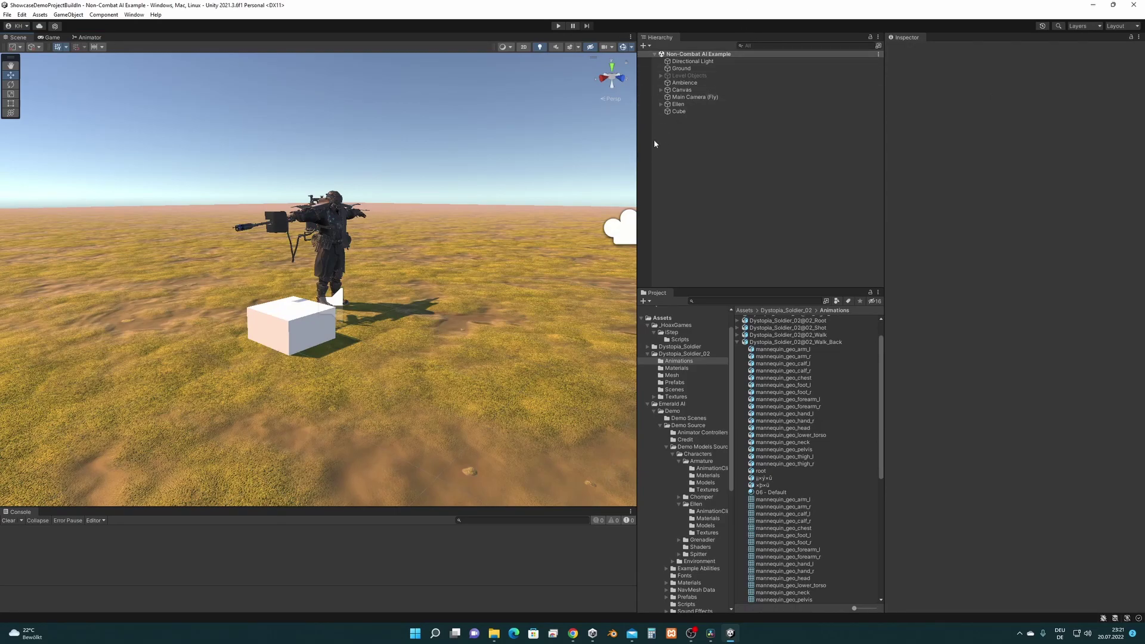
# Step: Select Dystopia_Soldier_02 under Ellen and frame it from the front in the Scene view
pyautogui.moveTo(411, 183); pyautogui.dragTo(364, 249, button='right')
pyautogui.press('w')
pyautogui.press('d')
pyautogui.doubleClick(697, 112)
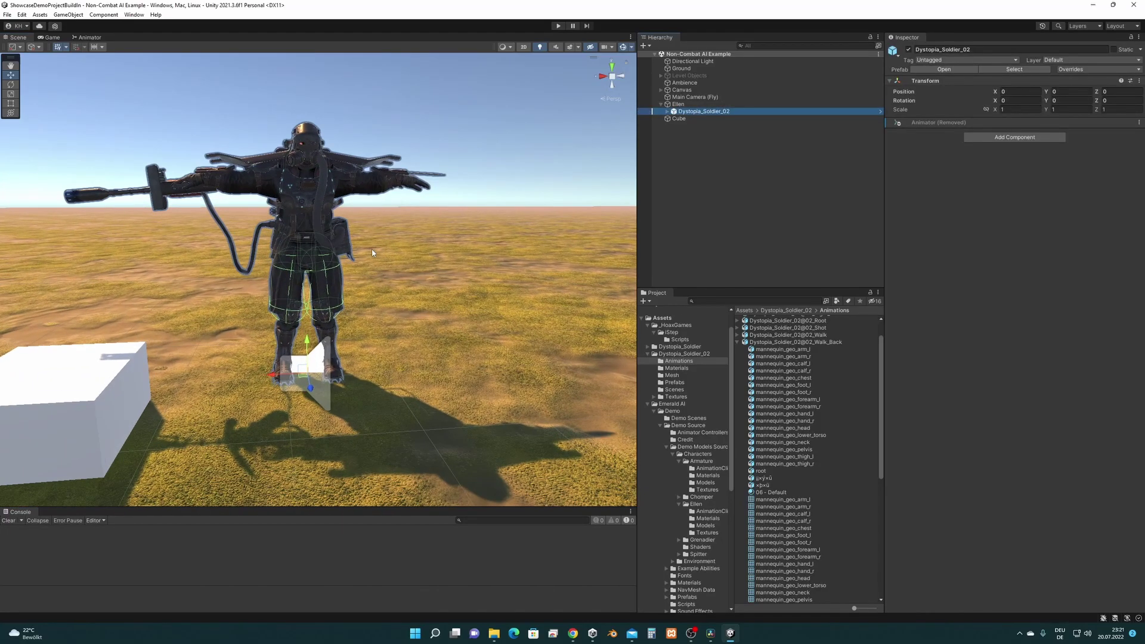
# Step: Expand Dystopia_Soldier_02 down to its root and pelvis bones and remove the Capsule Collider from thigh_l
pyautogui.keyDown('alt'); pyautogui.moveTo(286, 258); pyautogui.dragTo(323, 259); pyautogui.keyUp('alt')
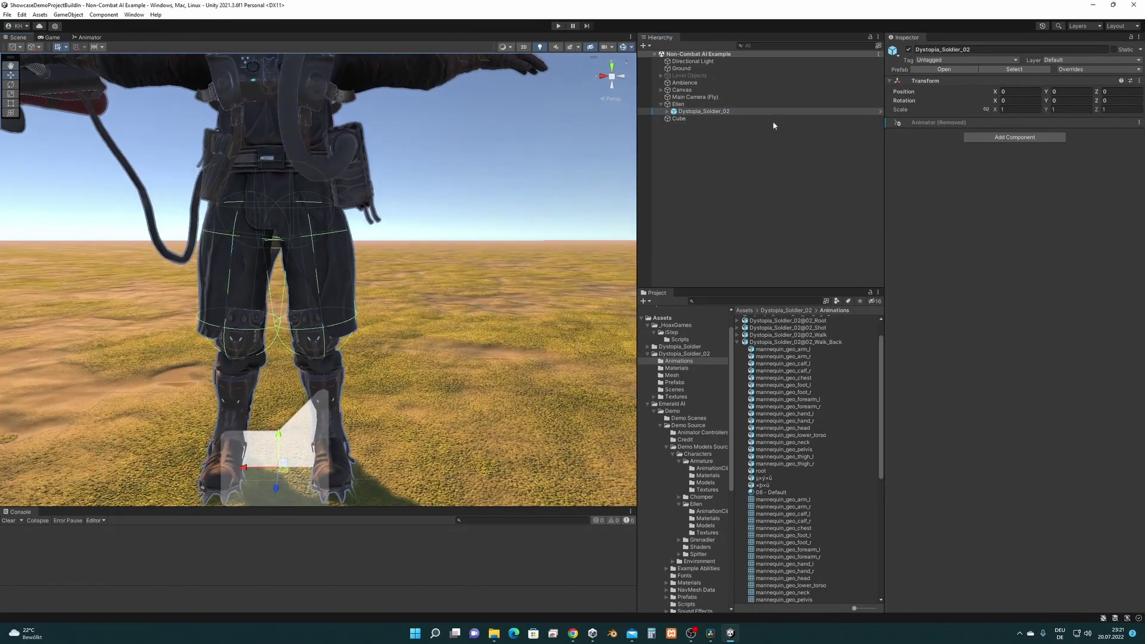
pyautogui.click(668, 112)
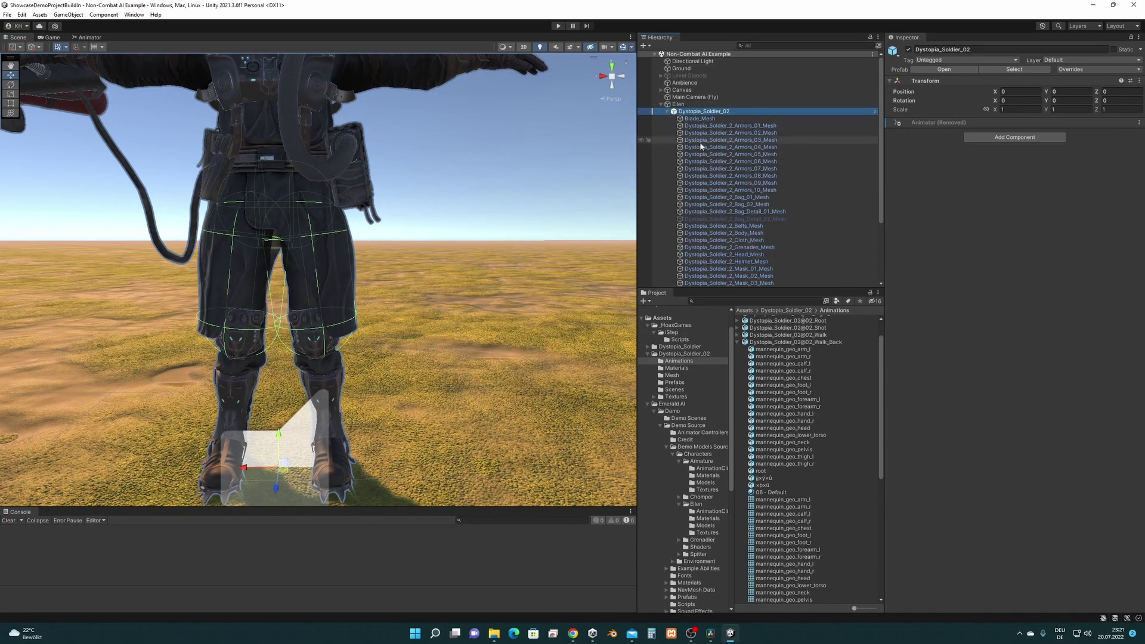
pyautogui.scroll(-3, 682, 278)
pyautogui.click(673, 277)
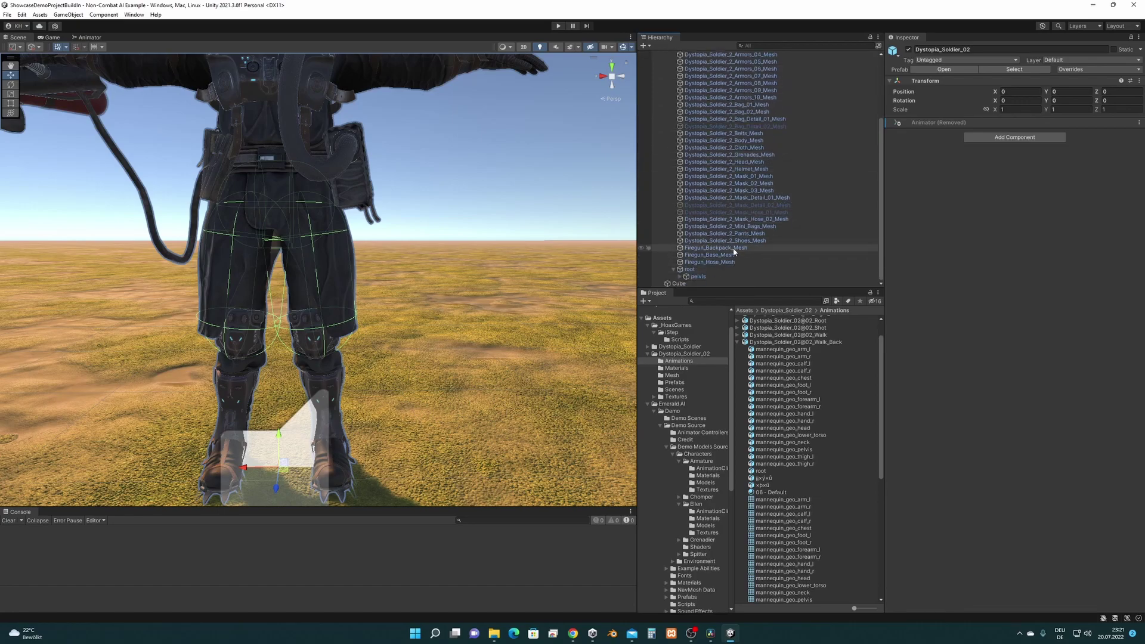
pyautogui.click(680, 276)
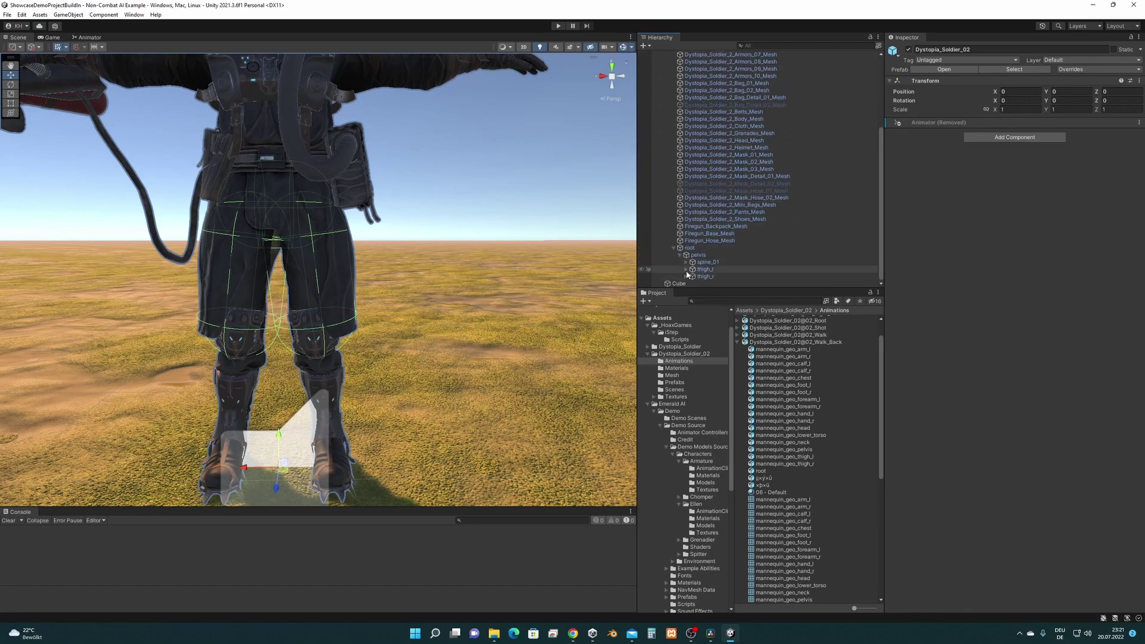
pyautogui.click(704, 270)
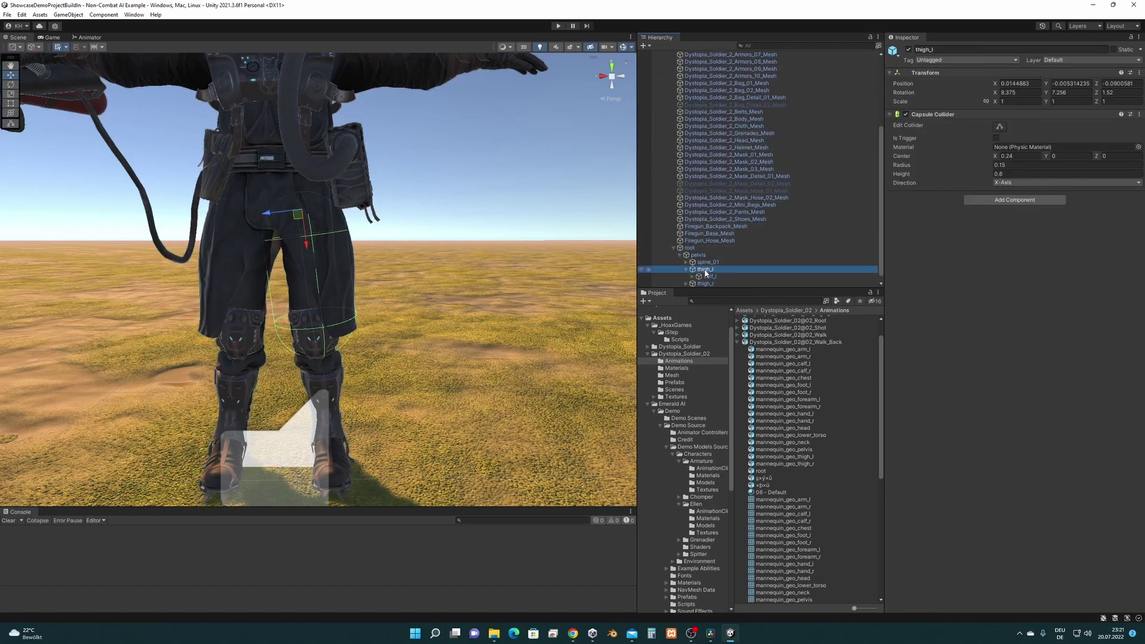
pyautogui.click(1140, 114)
pyautogui.click(1082, 137)
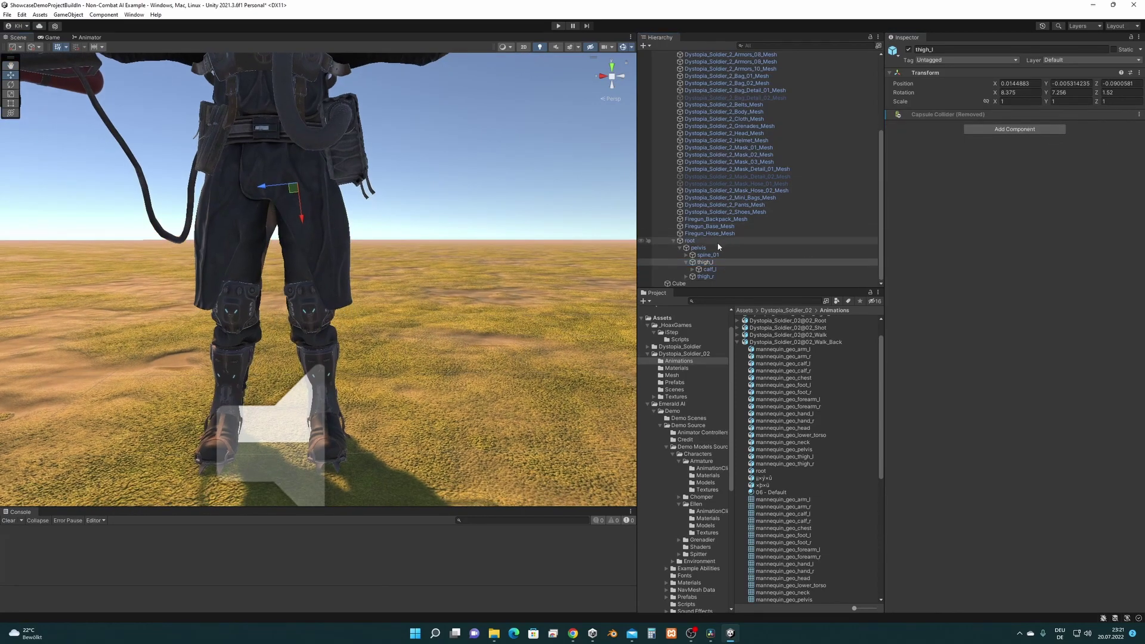
# Step: Remove the Capsule Collider from thigh_r and collapse the Dystopia_Soldier_02 hierarchy
pyautogui.click(713, 277)
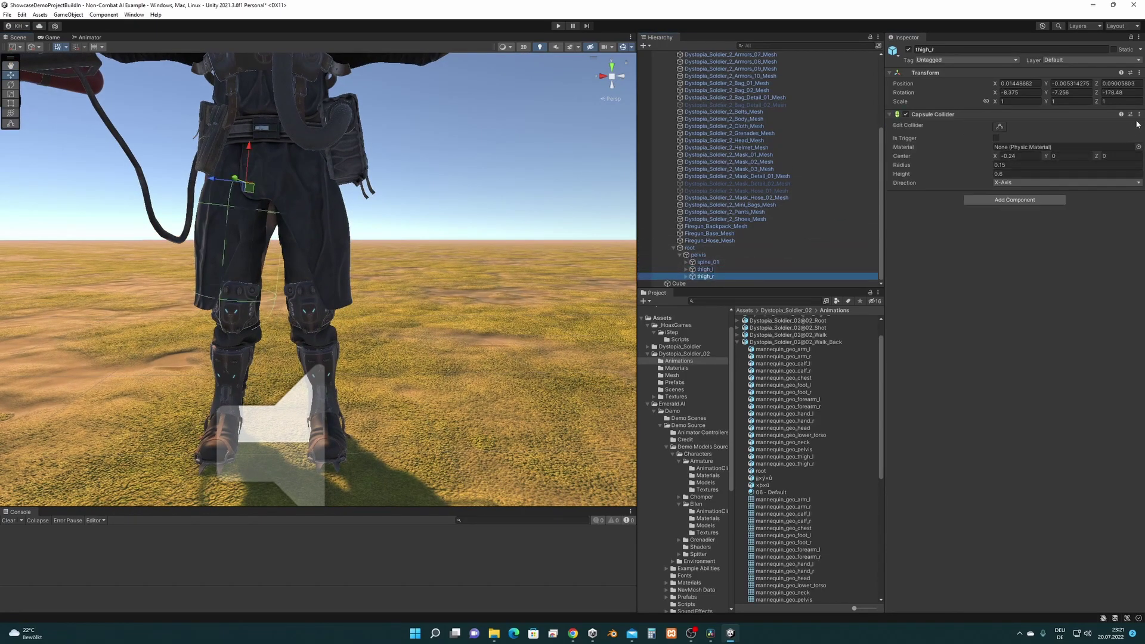
pyautogui.click(1140, 114)
pyautogui.click(1103, 139)
pyautogui.scroll(-8, 458, 250)
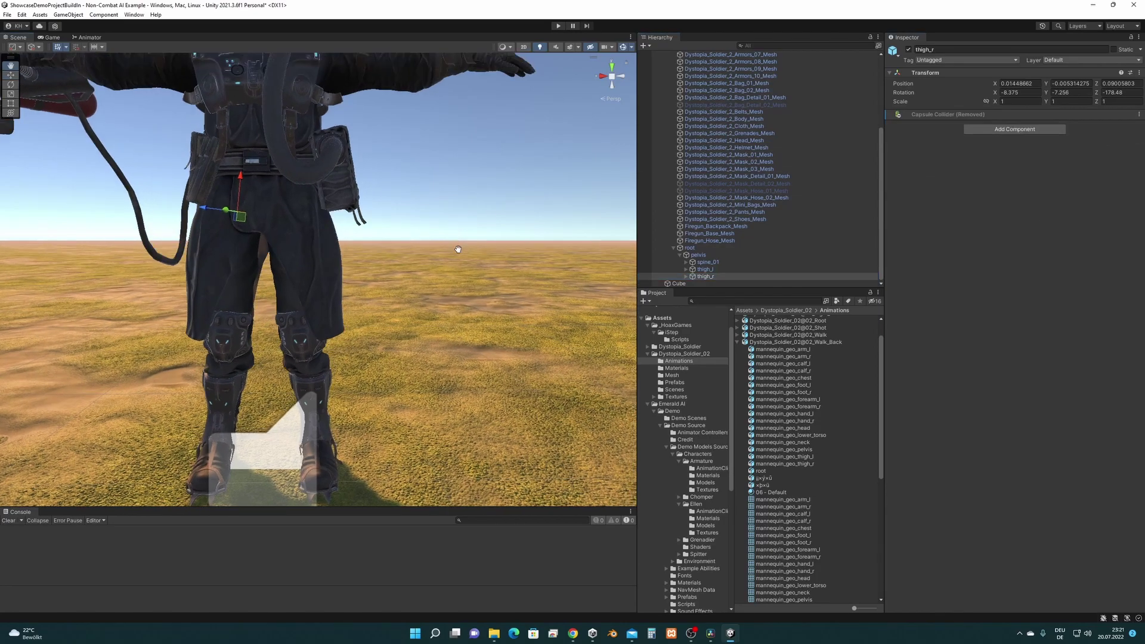
pyautogui.moveTo(504, 209); pyautogui.dragTo(474, 221, button='right')
pyautogui.keyDown('alt'); pyautogui.moveTo(473, 221); pyautogui.dragTo(431, 228); pyautogui.keyUp('alt')
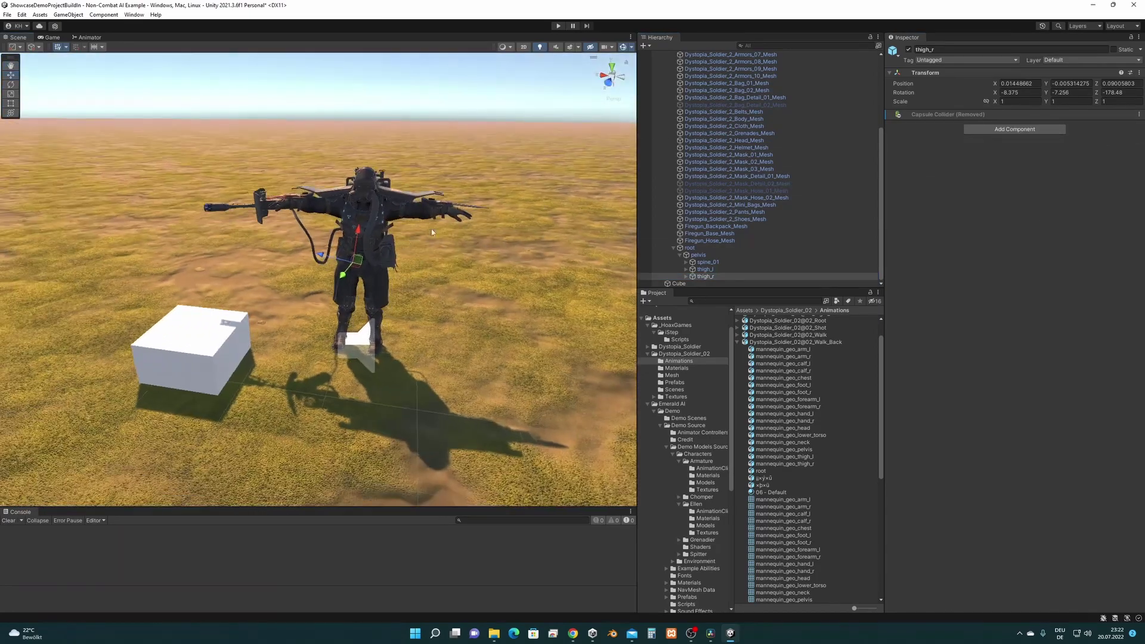
pyautogui.scroll(5, 678, 134)
pyautogui.click(667, 112)
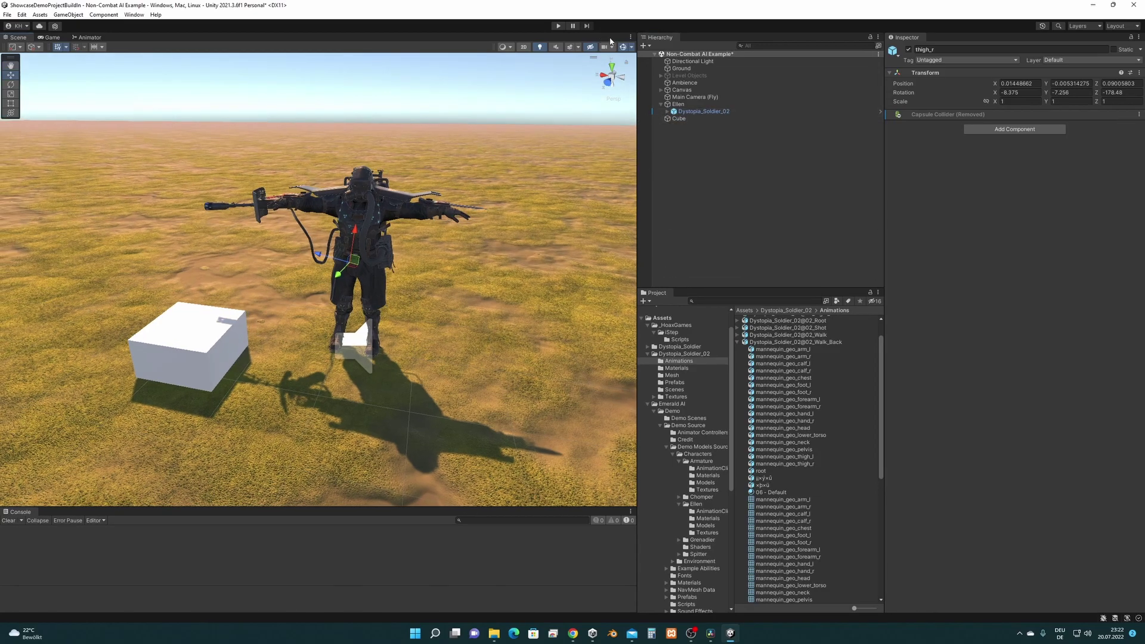
# Step: Run the scene in Play mode and, in the Scene view, move the Cube toward the walking soldier, to about X -1.47, Y 0, Z -19.09
pyautogui.click(559, 26)
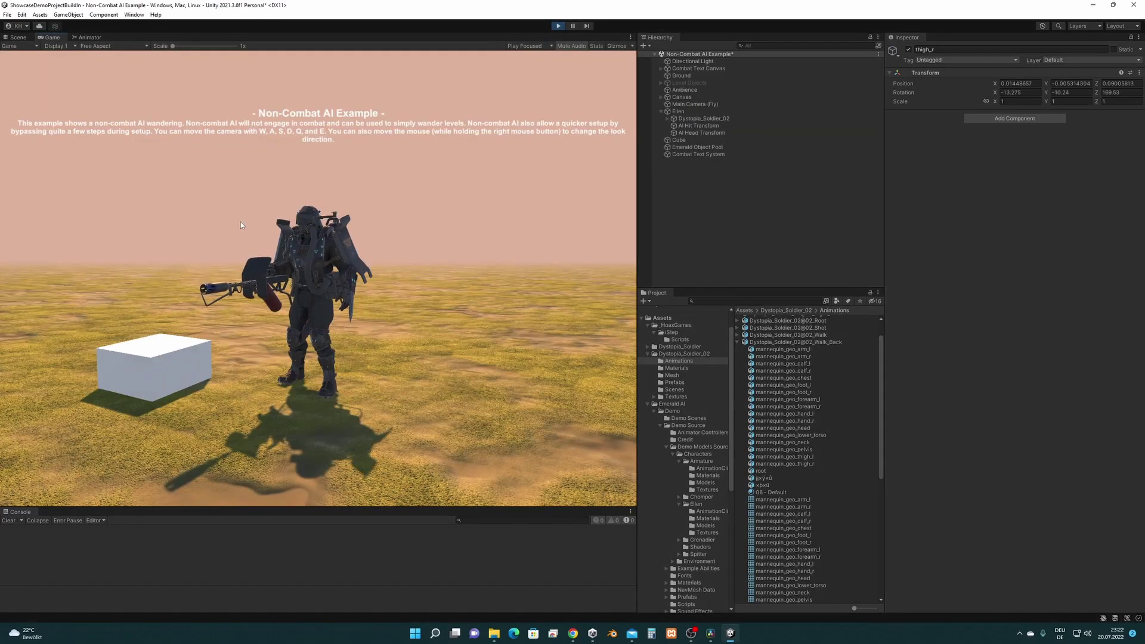
pyautogui.click(18, 38)
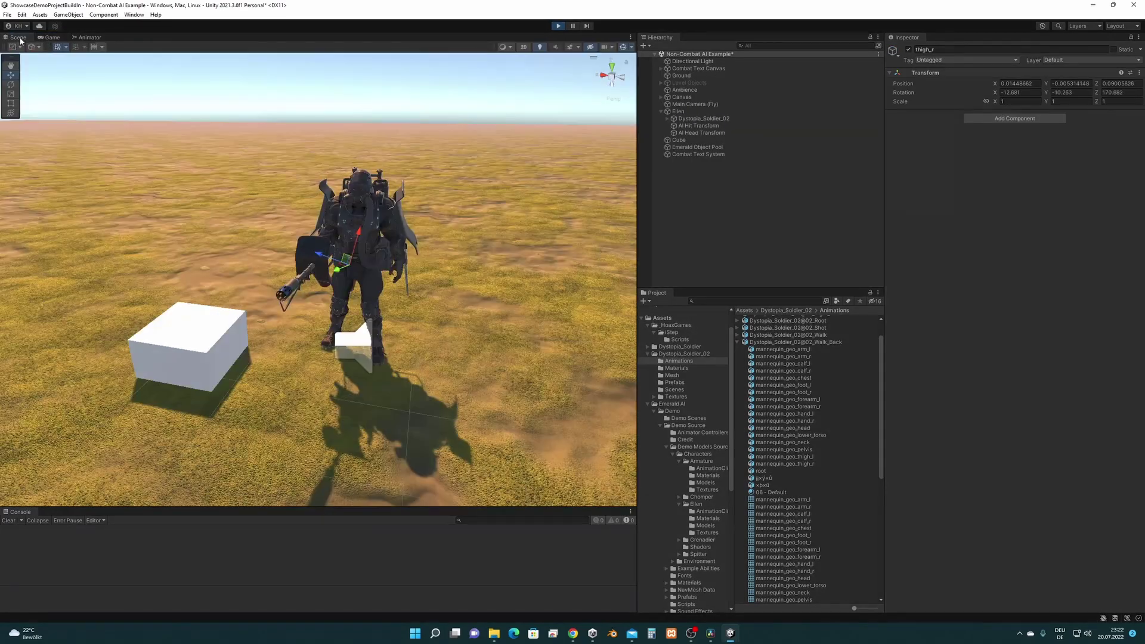
pyautogui.keyDown('alt'); pyautogui.moveTo(316, 229); pyautogui.dragTo(288, 235); pyautogui.keyUp('alt')
pyautogui.click(211, 340)
pyautogui.scroll(-3, 224, 325)
pyautogui.keyDown('alt'); pyautogui.moveTo(232, 307); pyautogui.dragTo(335, 242); pyautogui.keyUp('alt')
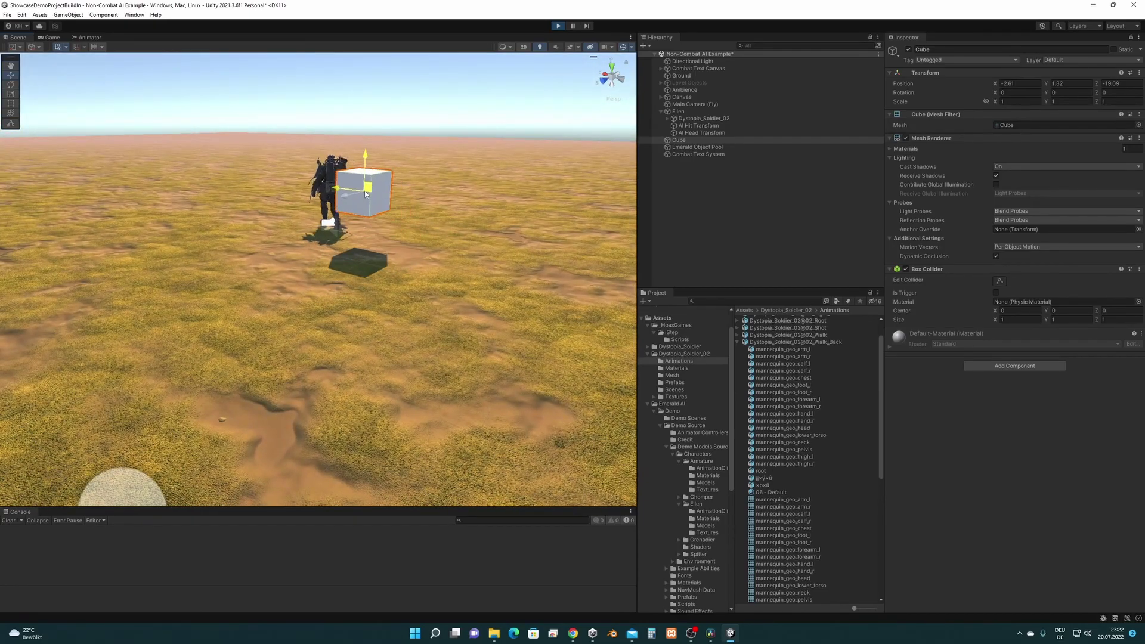
pyautogui.moveTo(366, 194); pyautogui.dragTo(348, 251)
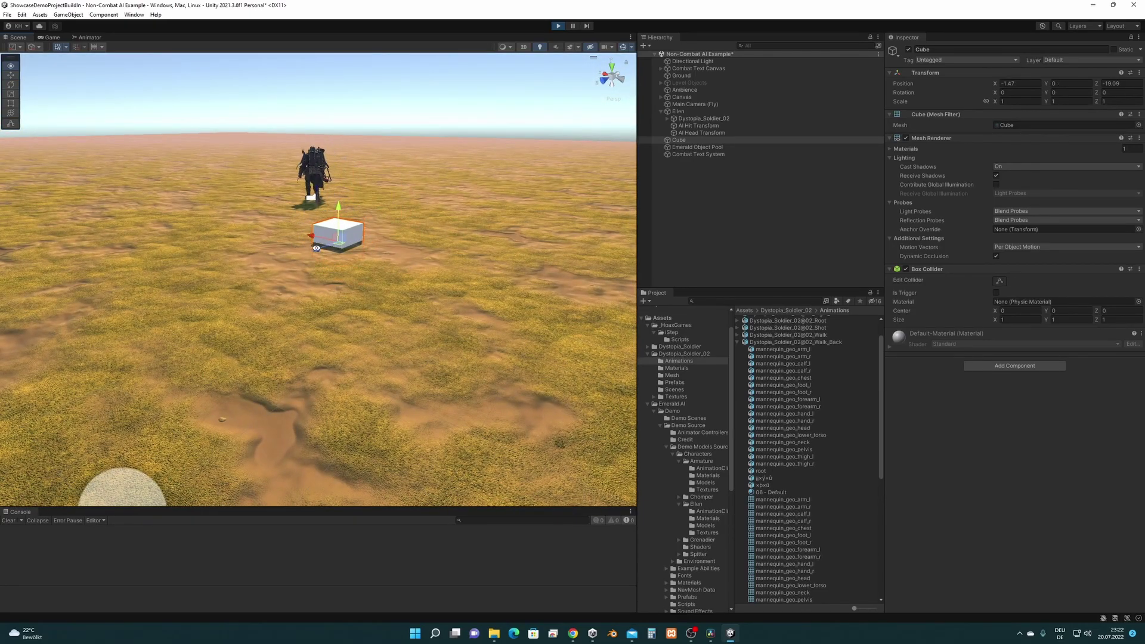
# Step: Reposition the Cube in the soldier's walking path to test its Foot IK on the obstacle, and exit Play mode
pyautogui.moveTo(317, 248); pyautogui.dragTo(352, 275, button='right')
pyautogui.moveTo(275, 282); pyautogui.dragTo(275, 278, button='right')
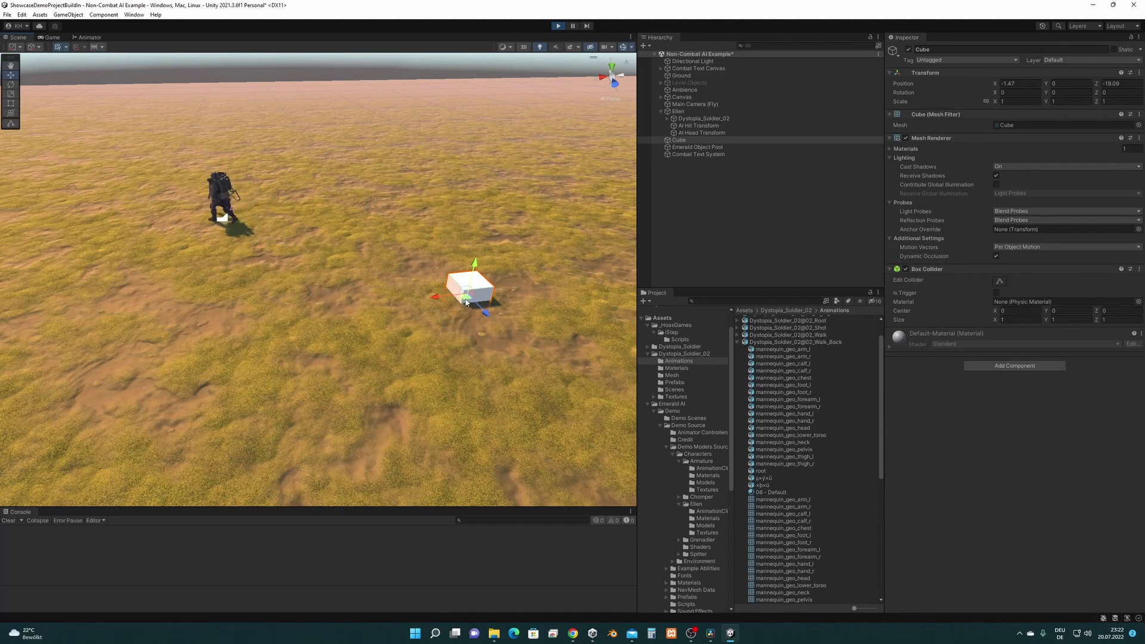
pyautogui.moveTo(465, 295); pyautogui.dragTo(223, 229)
pyautogui.press('f')
pyautogui.scroll(-10, 234, 242)
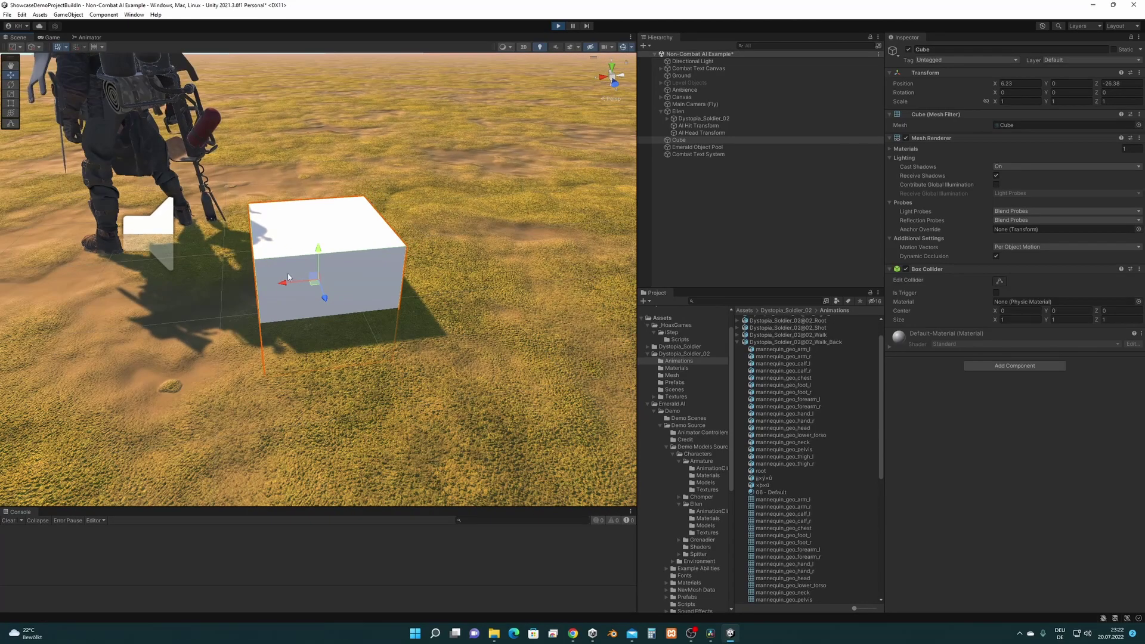
pyautogui.keyDown('alt'); pyautogui.moveTo(244, 274); pyautogui.dragTo(329, 346); pyautogui.keyUp('alt')
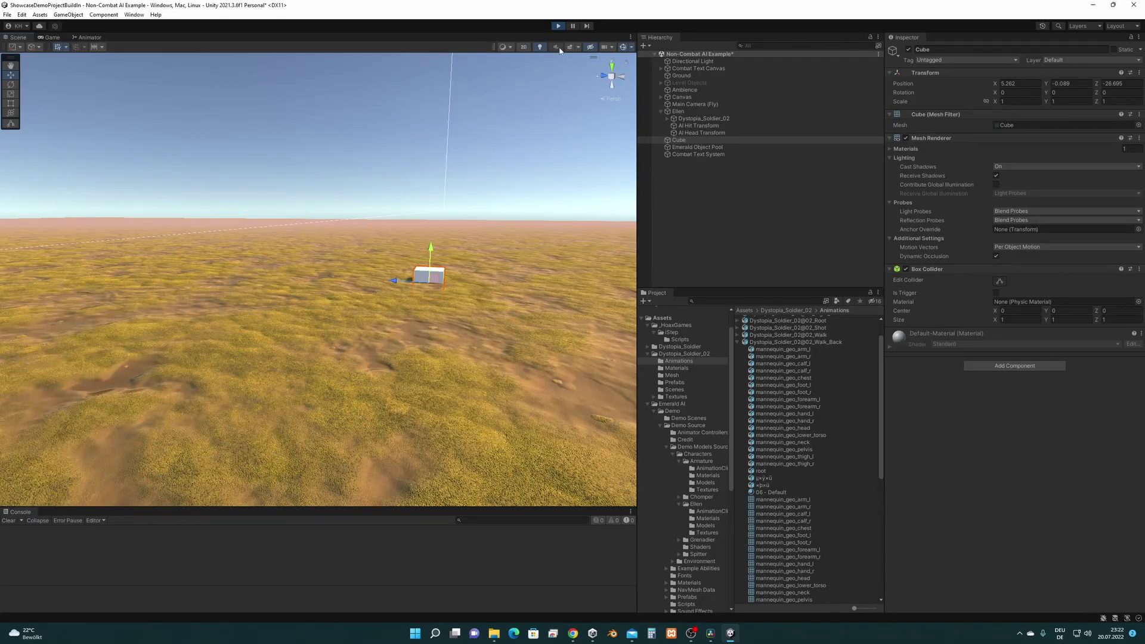
pyautogui.hotkey('ctrl', 'p')
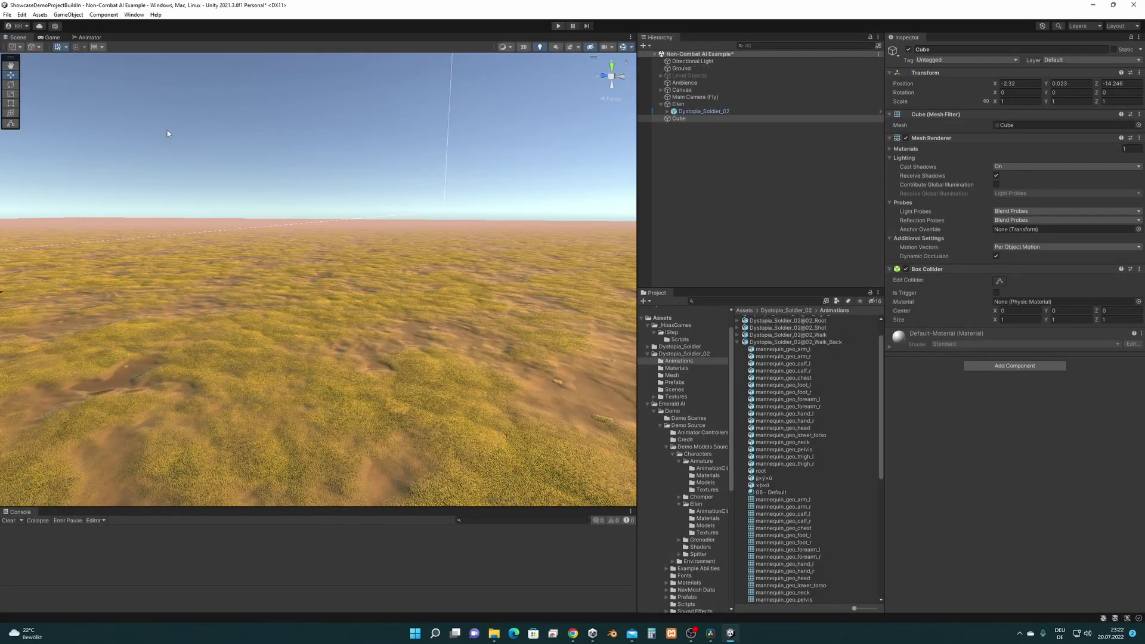
# Step: Bring the soldier and the Cube back into view from the front and select Dystopia_Soldier_02 under Ellen
pyautogui.moveTo(340, 309); pyautogui.dragTo(202, 292, button='right')
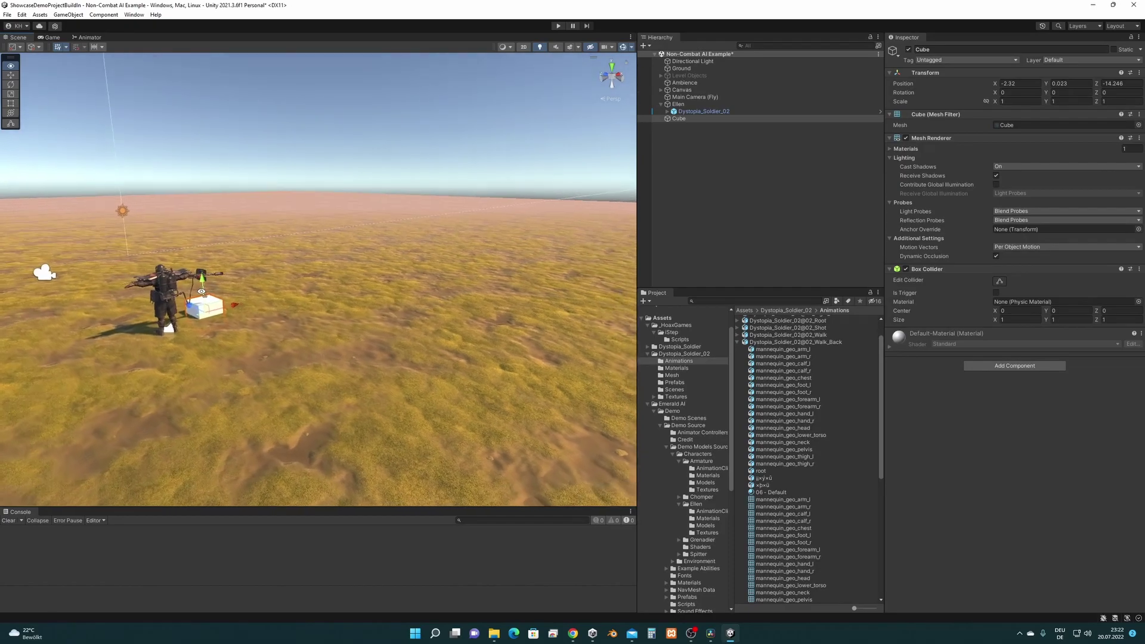
pyautogui.keyDown('alt'); pyautogui.moveTo(202, 292); pyautogui.dragTo(438, 344); pyautogui.keyUp('alt')
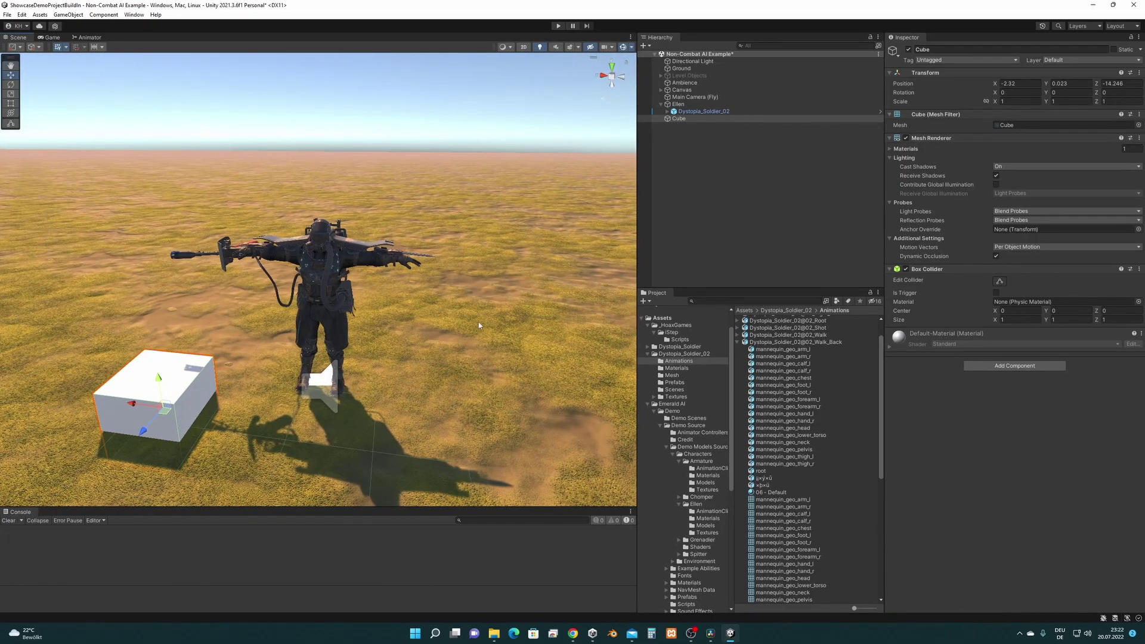
pyautogui.click(731, 112)
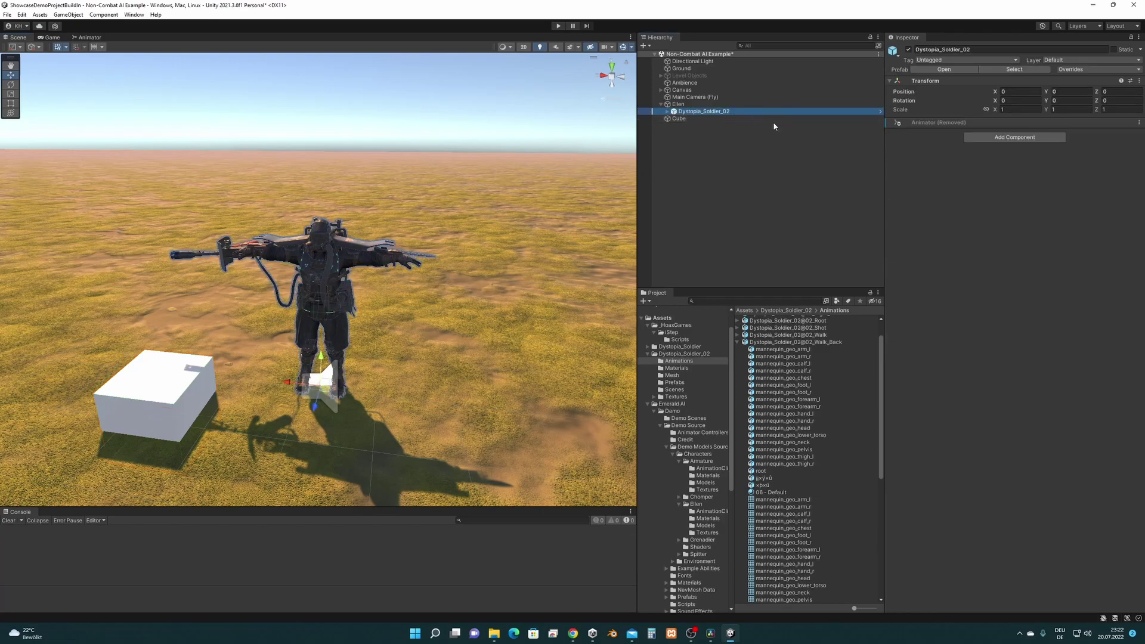